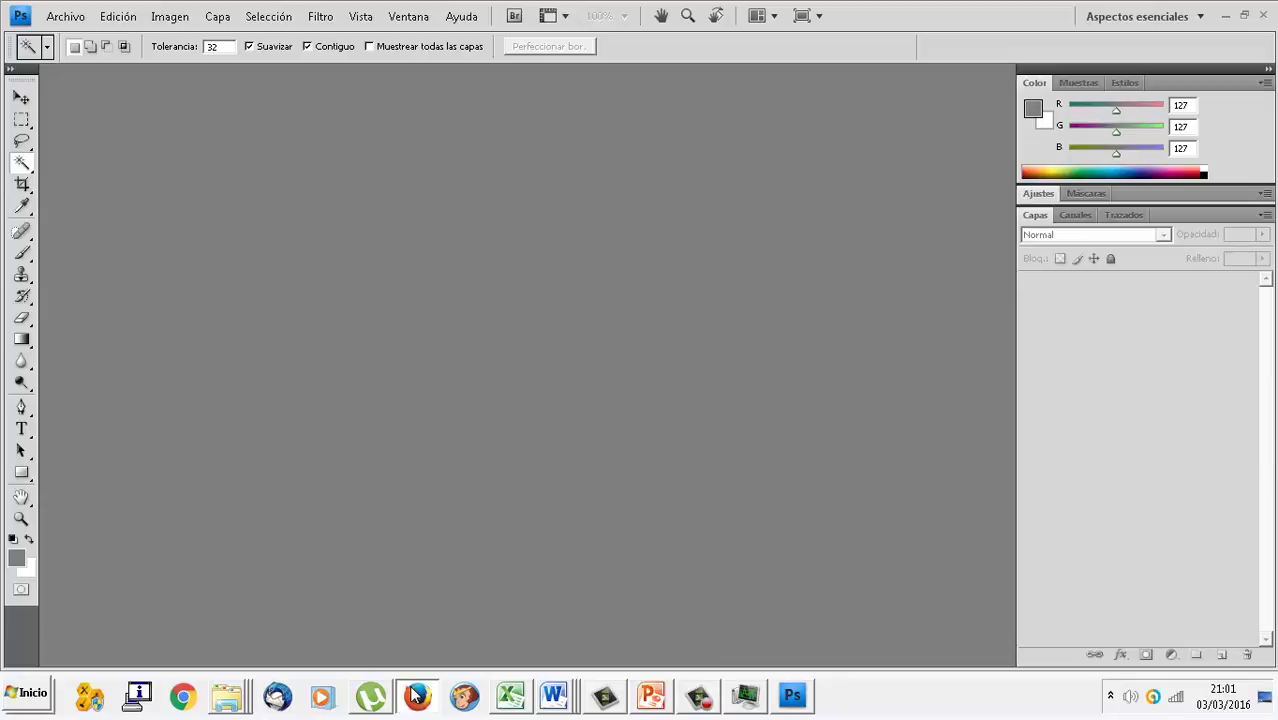
# - Return to the Google Images photo-border results in Firefox and scroll to the top
pyautogui.click(417, 696)
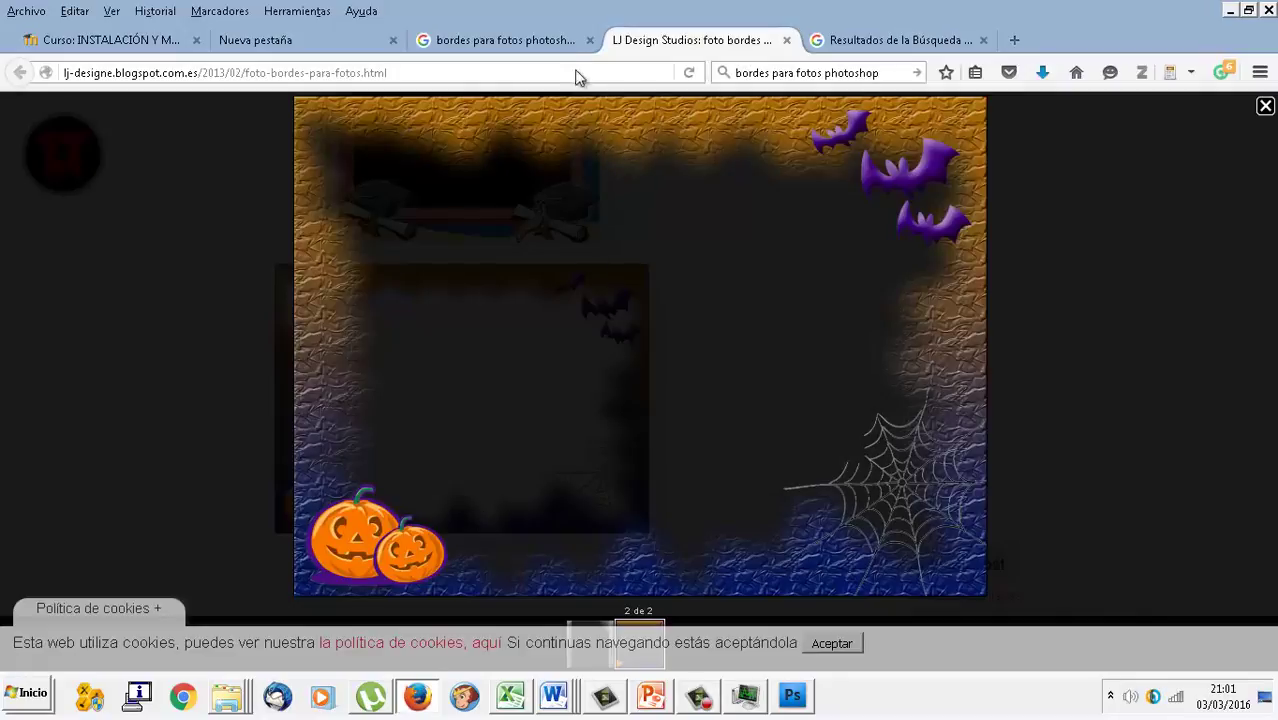
pyautogui.click(560, 42)
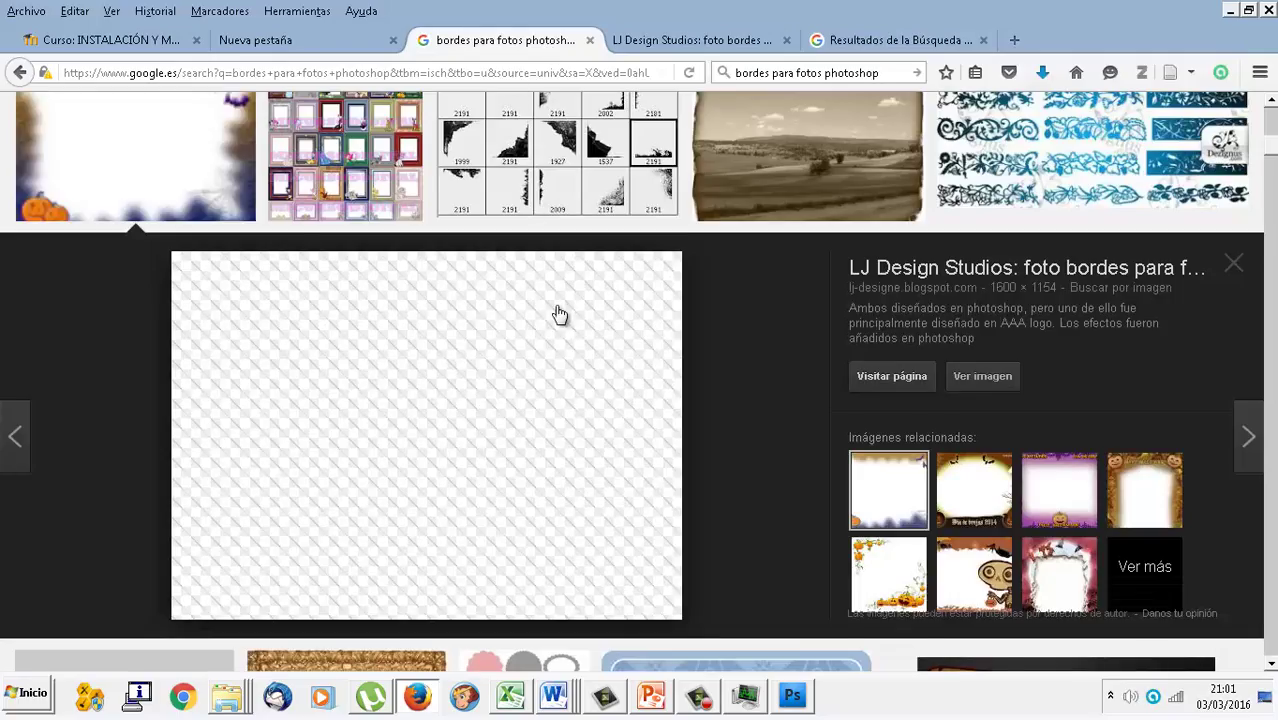
pyautogui.scroll(2, 560, 315)
pyautogui.scroll(2, 800, 400)
pyautogui.scroll(2, 1100, 480)
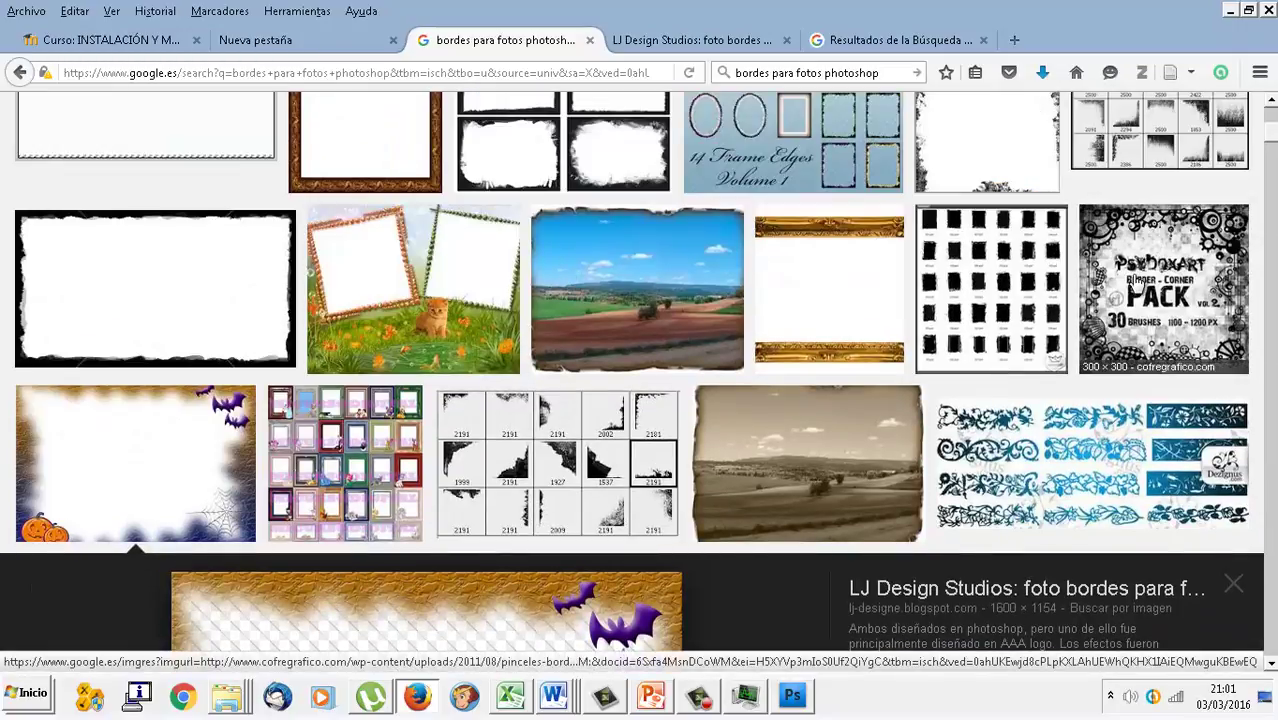
# - Open the PSDDOXART border-and-corner pack result in a new tab and show Explorer's recent folders
pyautogui.rightClick(1130, 282)
pyautogui.click(1125, 287)
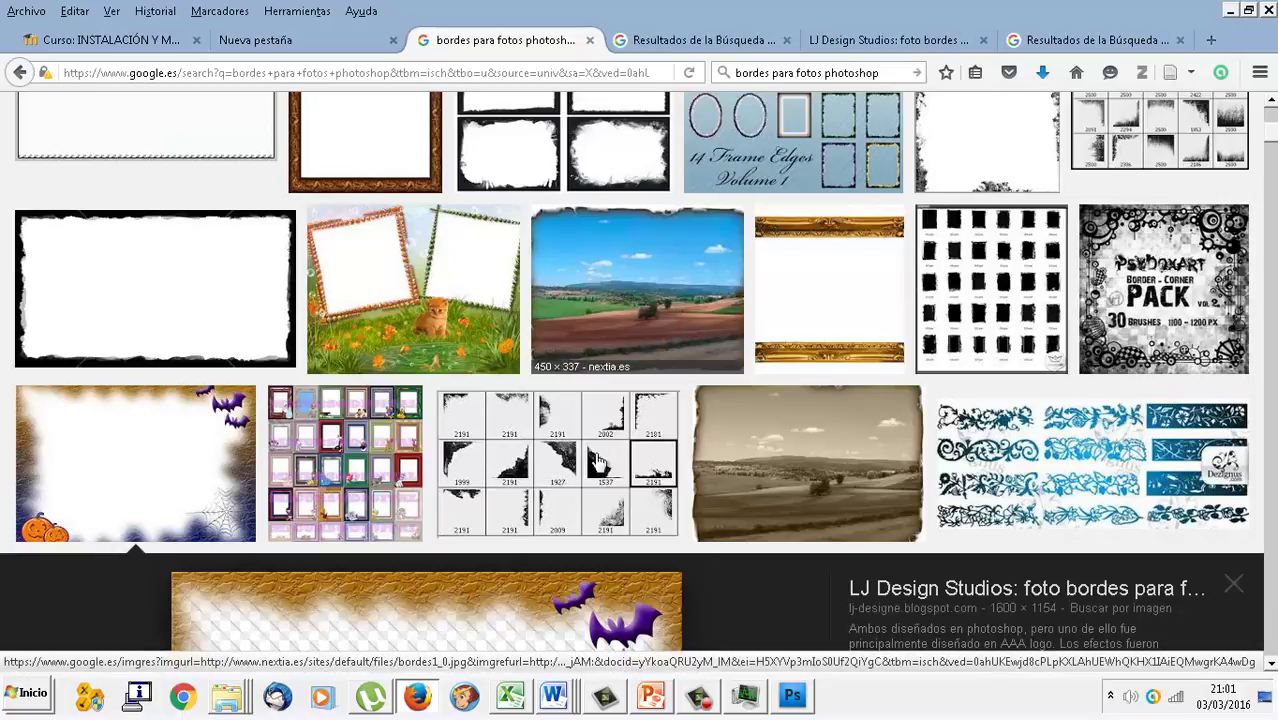
pyautogui.click(699, 697)
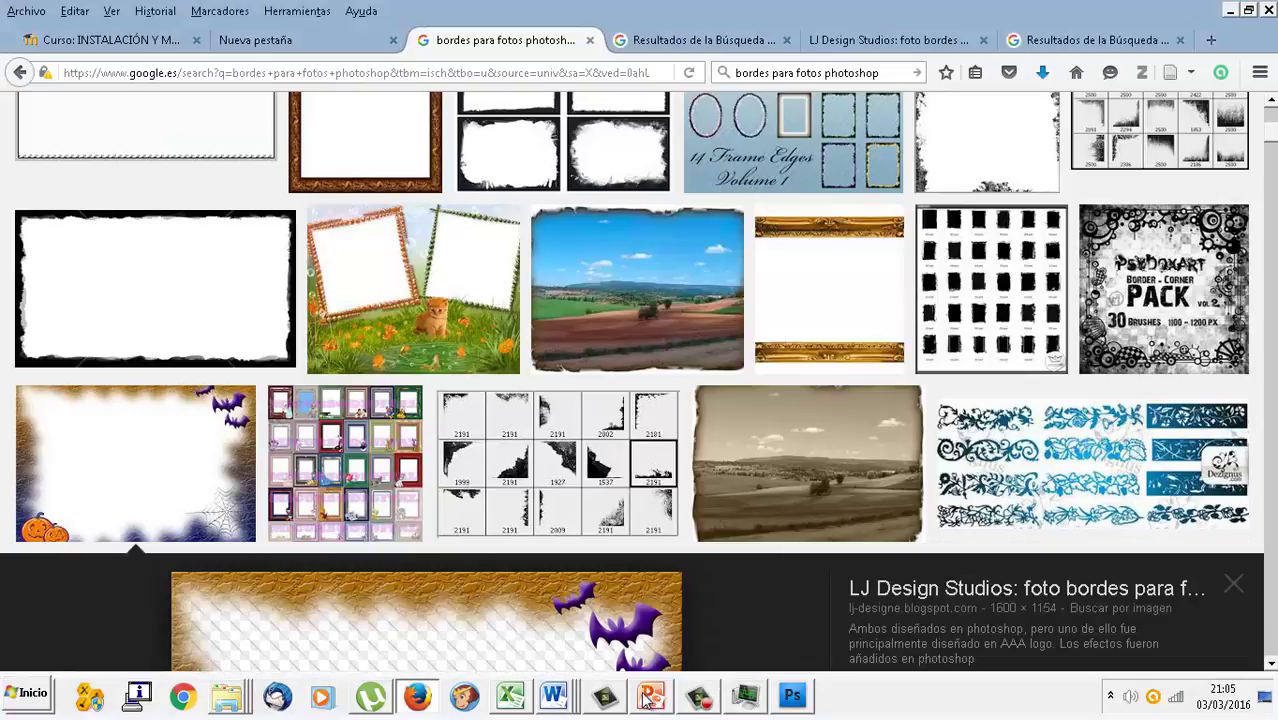
pyautogui.rightClick(244, 697)
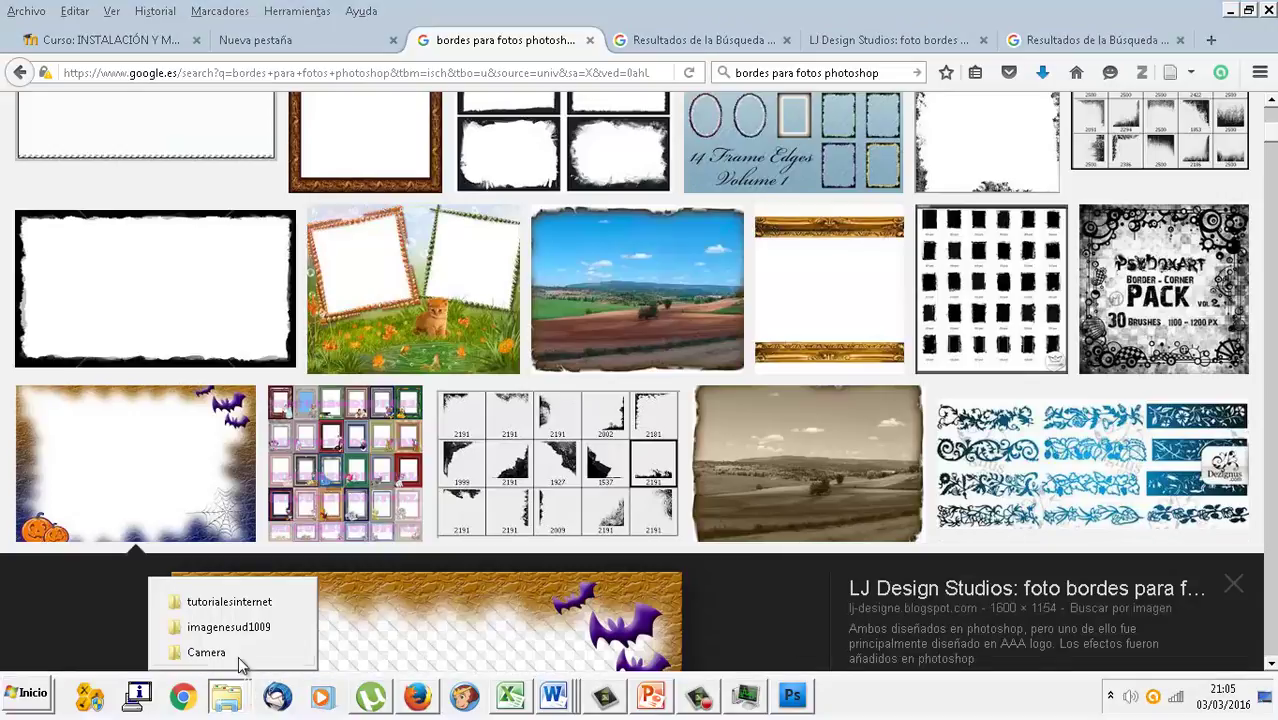
# - Open imagenesud1009 from the Explorer jump list and view its photo and two frames as Iconos medianos
pyautogui.click(240, 633)
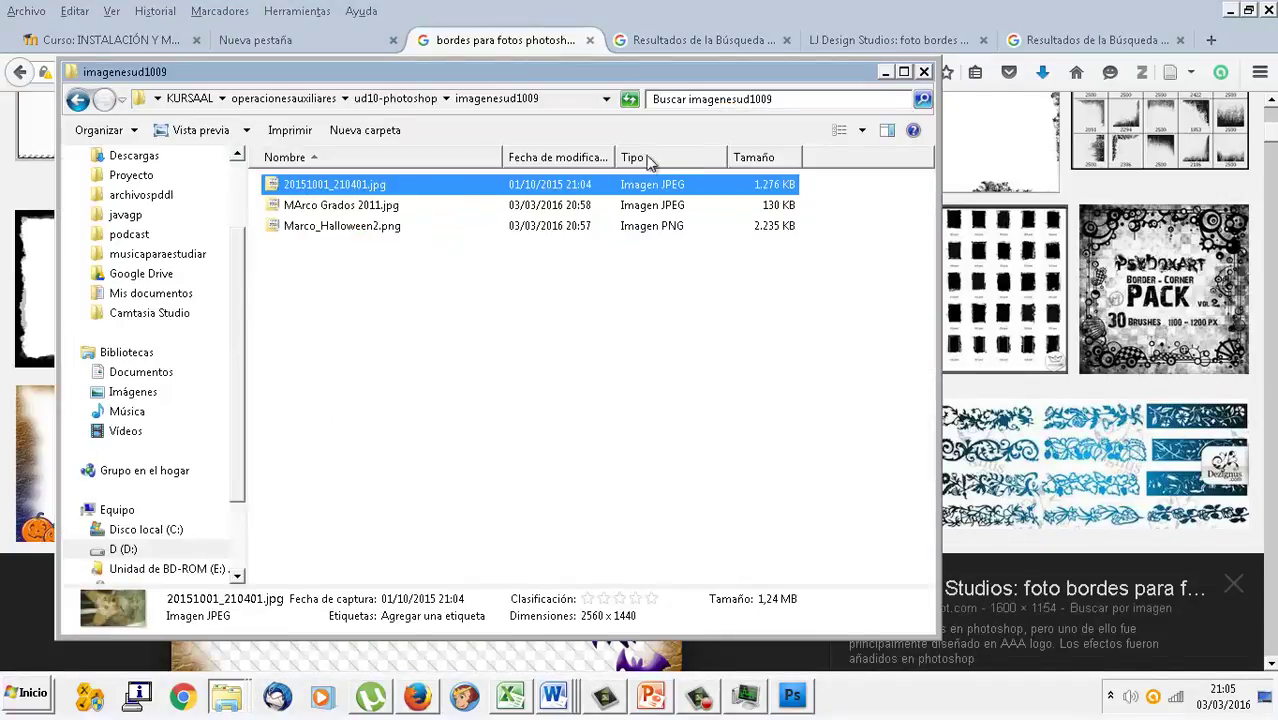
pyautogui.click(862, 131)
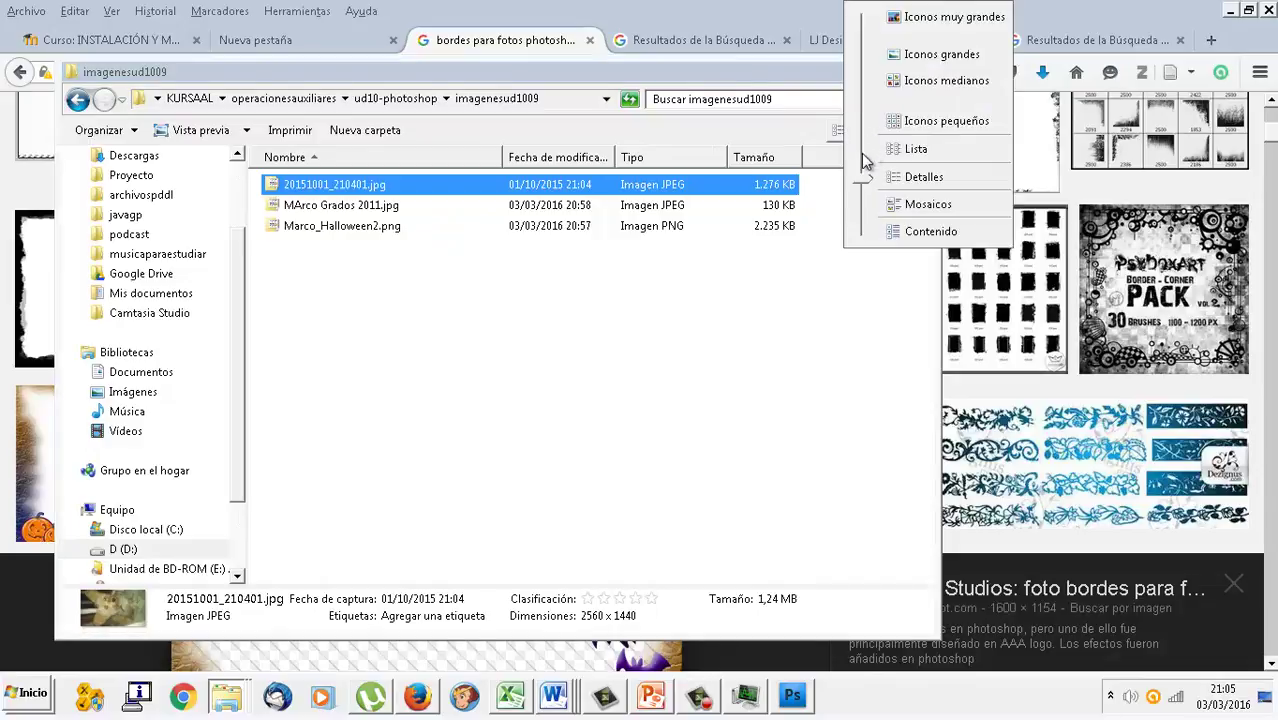
pyautogui.click(920, 84)
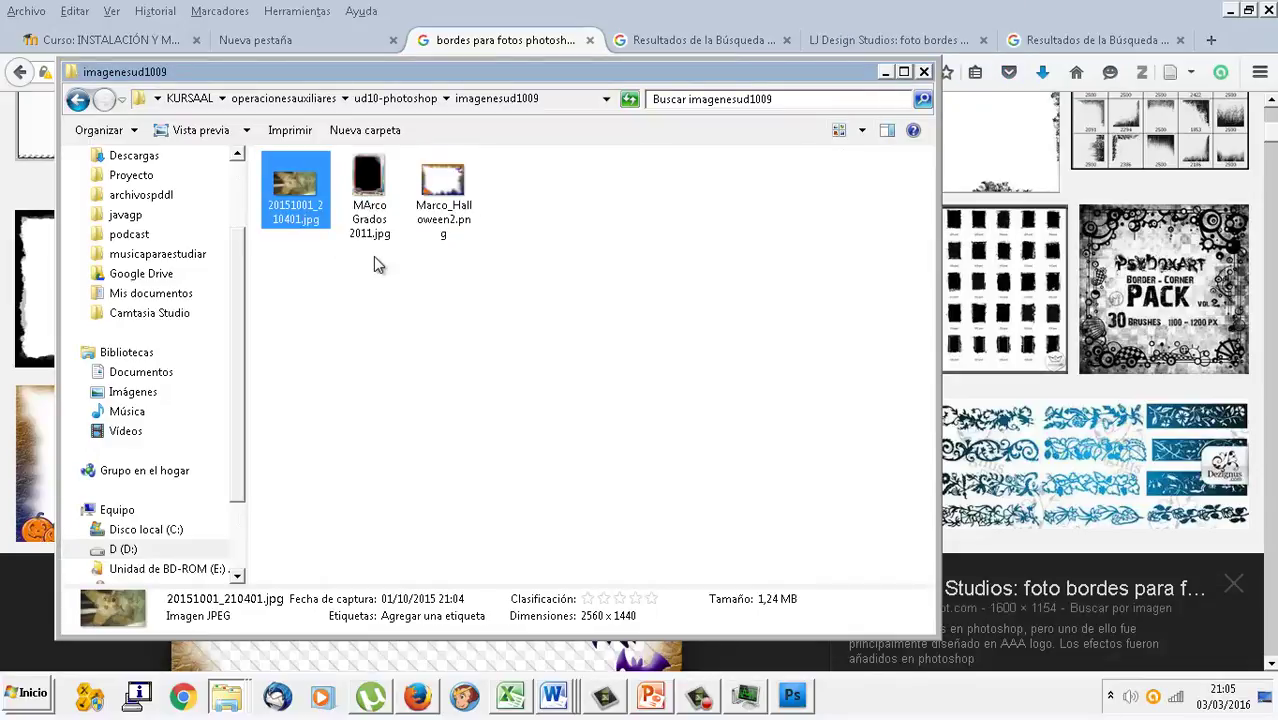
pyautogui.click(792, 697)
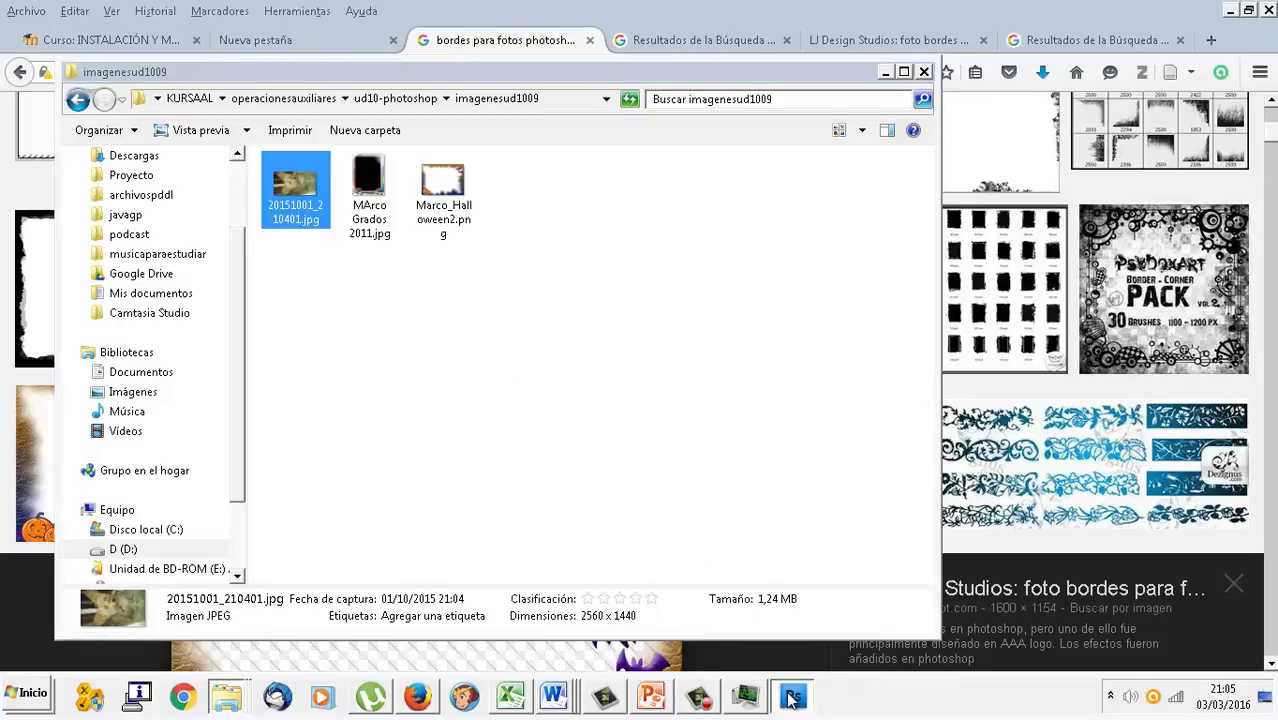
# - Start Archivo > Abrir and browse through Equipo to drive D:
pyautogui.click(48, 16)
pyautogui.click(70, 51)
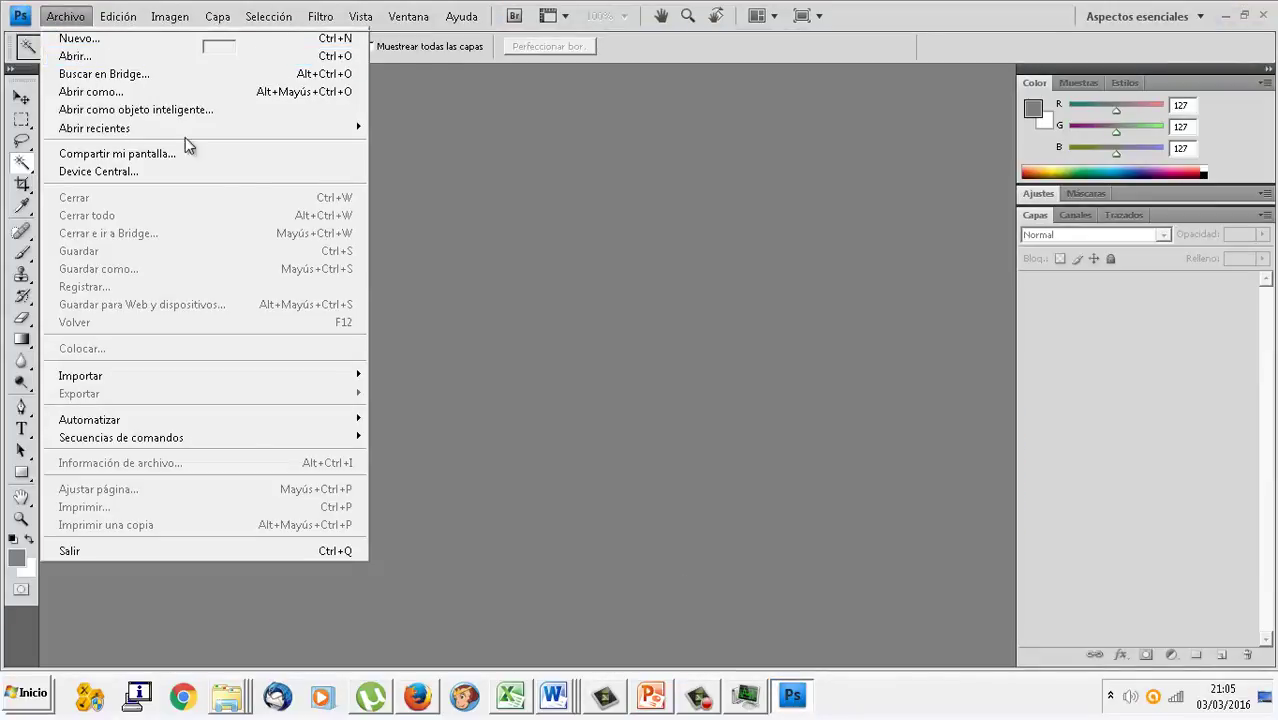
pyautogui.click(436, 278)
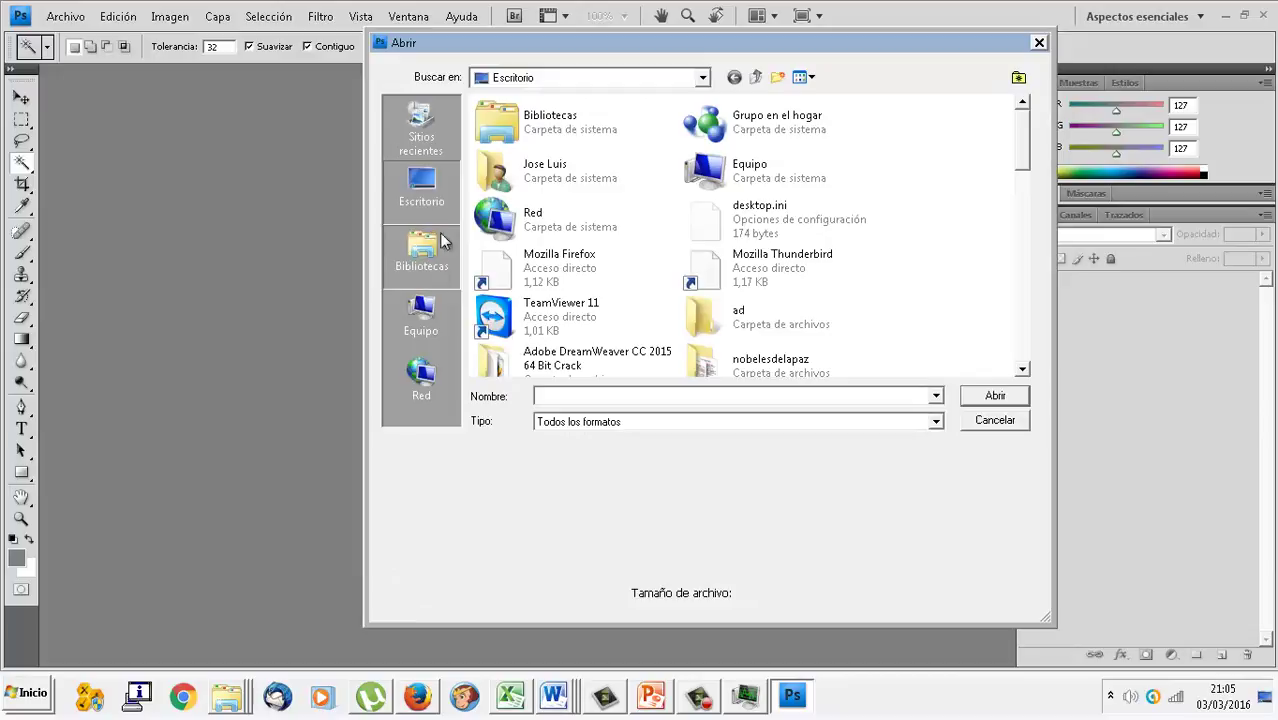
pyautogui.click(440, 305)
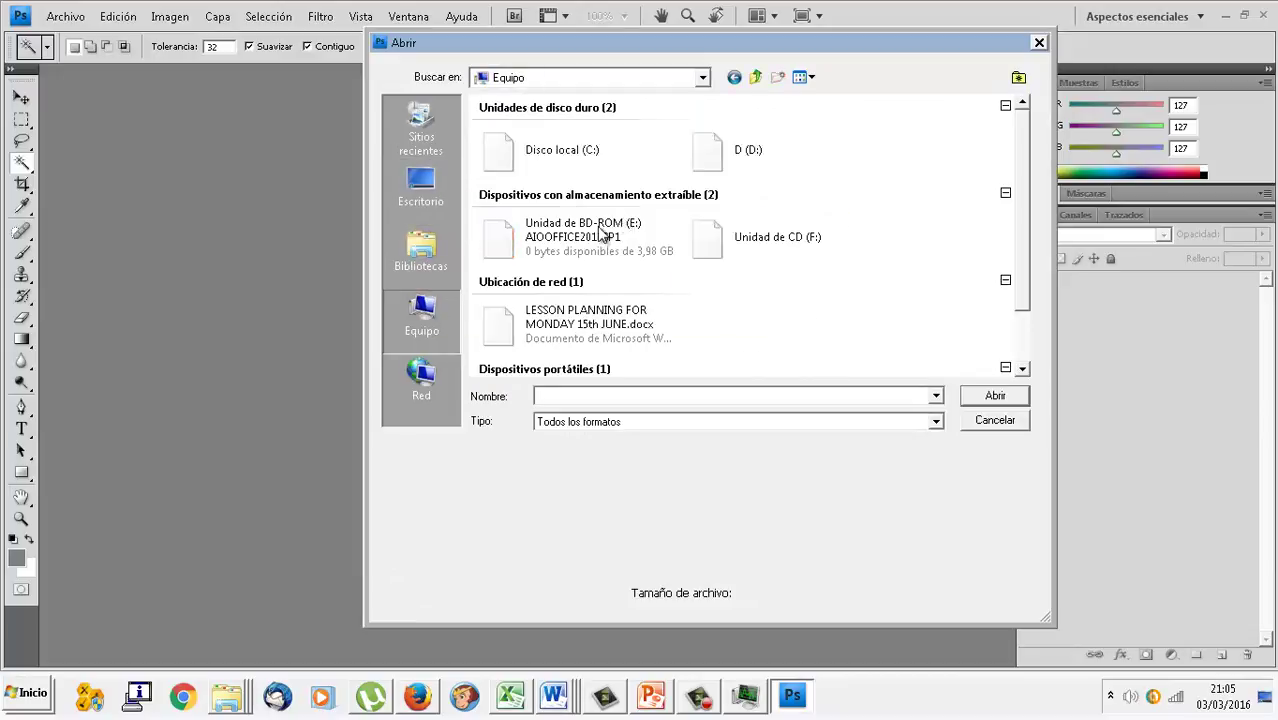
pyautogui.doubleClick(716, 158)
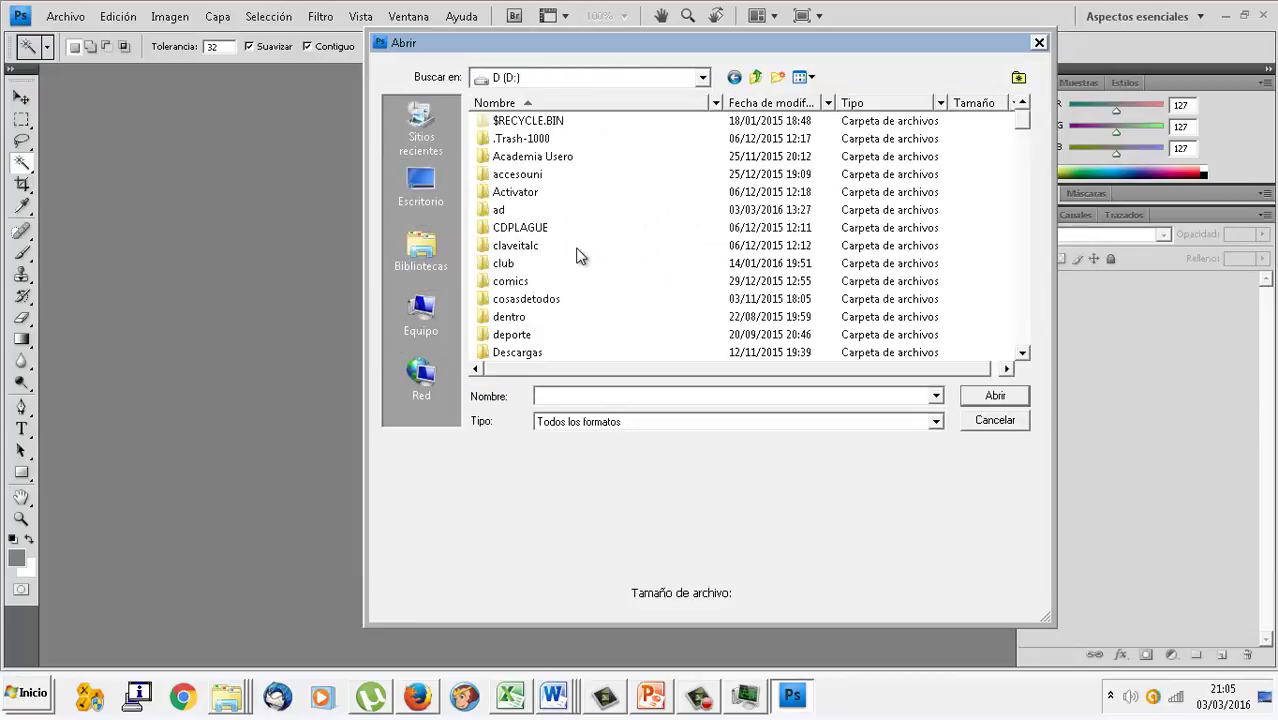
# - Go through KURSAAL > operacionesauxiliares > ud10-photoshop > imagenesud1009 and open MArco Grados 2011.jpg
pyautogui.scroll(-3, 578, 255)
pyautogui.scroll(-1, 578, 255)
pyautogui.scroll(-2, 578, 255)
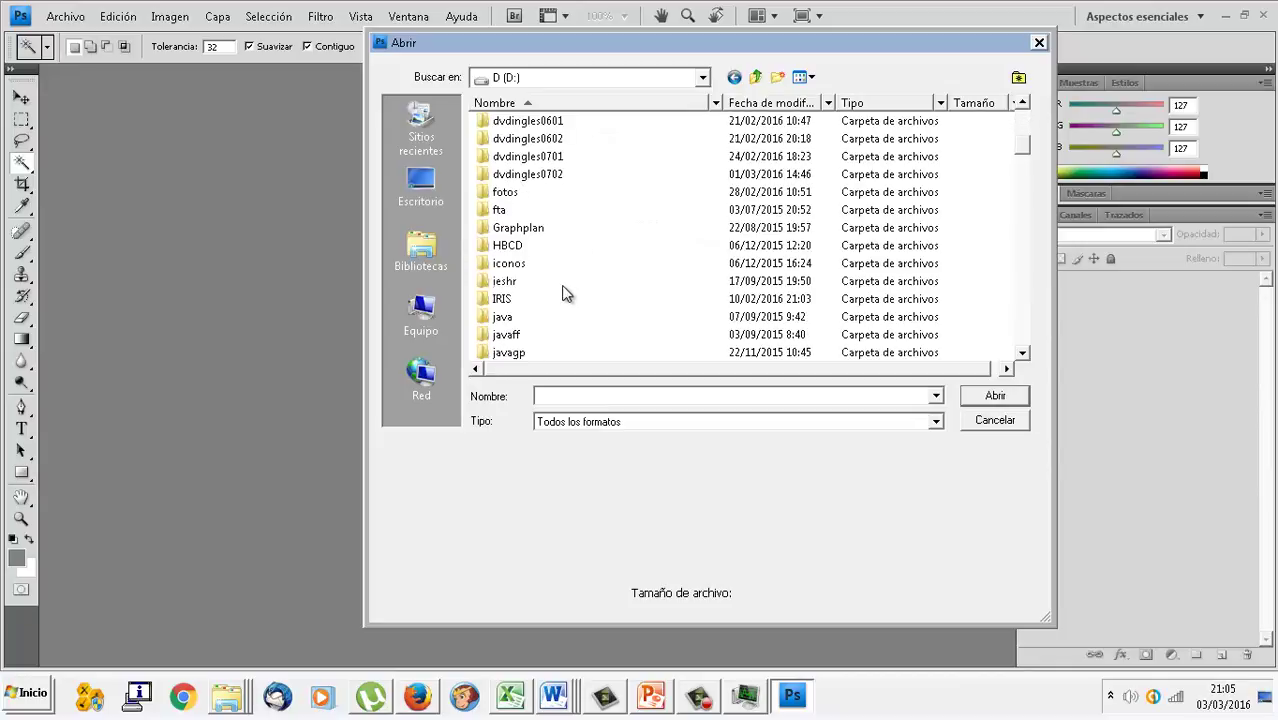
pyautogui.scroll(-2, 563, 292)
pyautogui.doubleClick(557, 266)
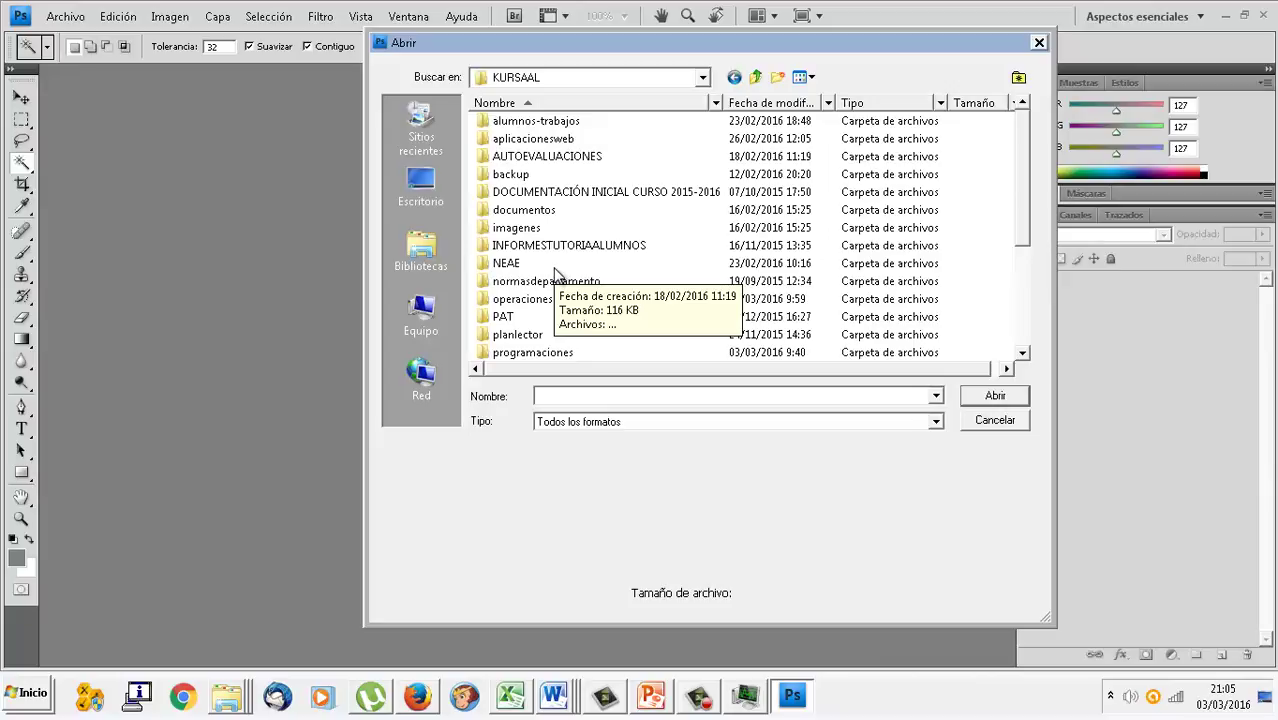
pyautogui.scroll(-1, 558, 290)
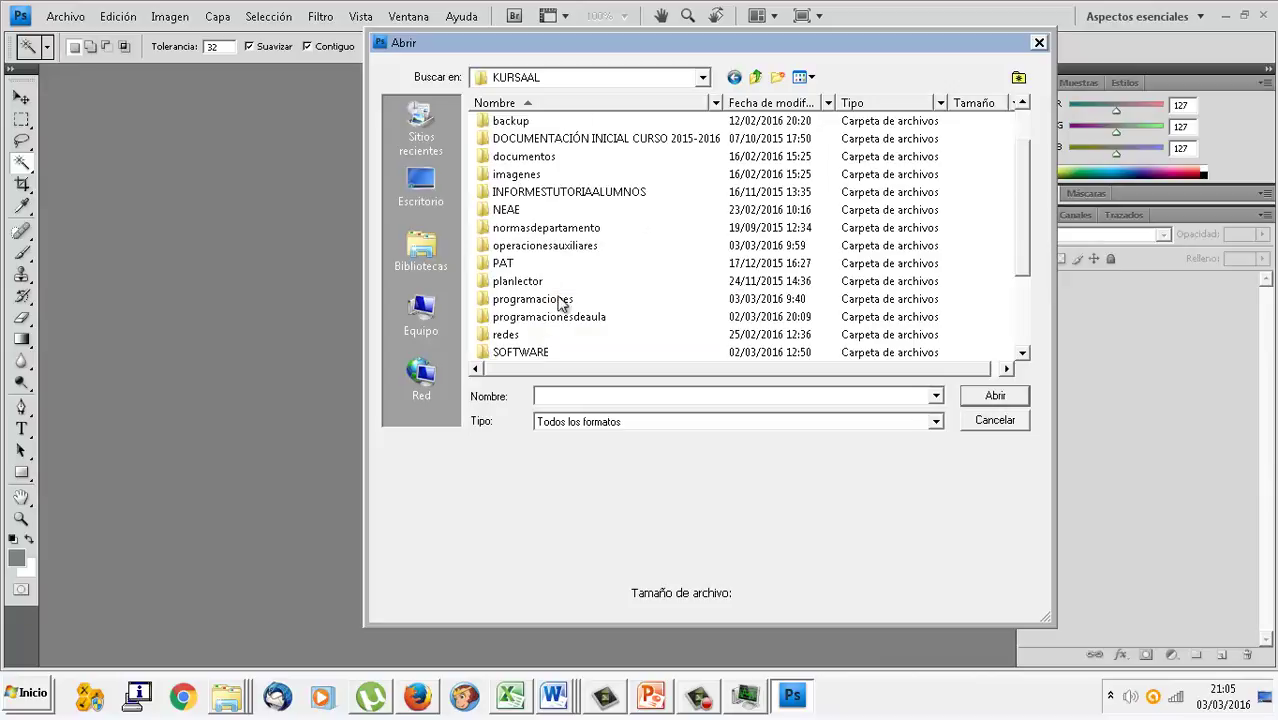
pyautogui.doubleClick(577, 247)
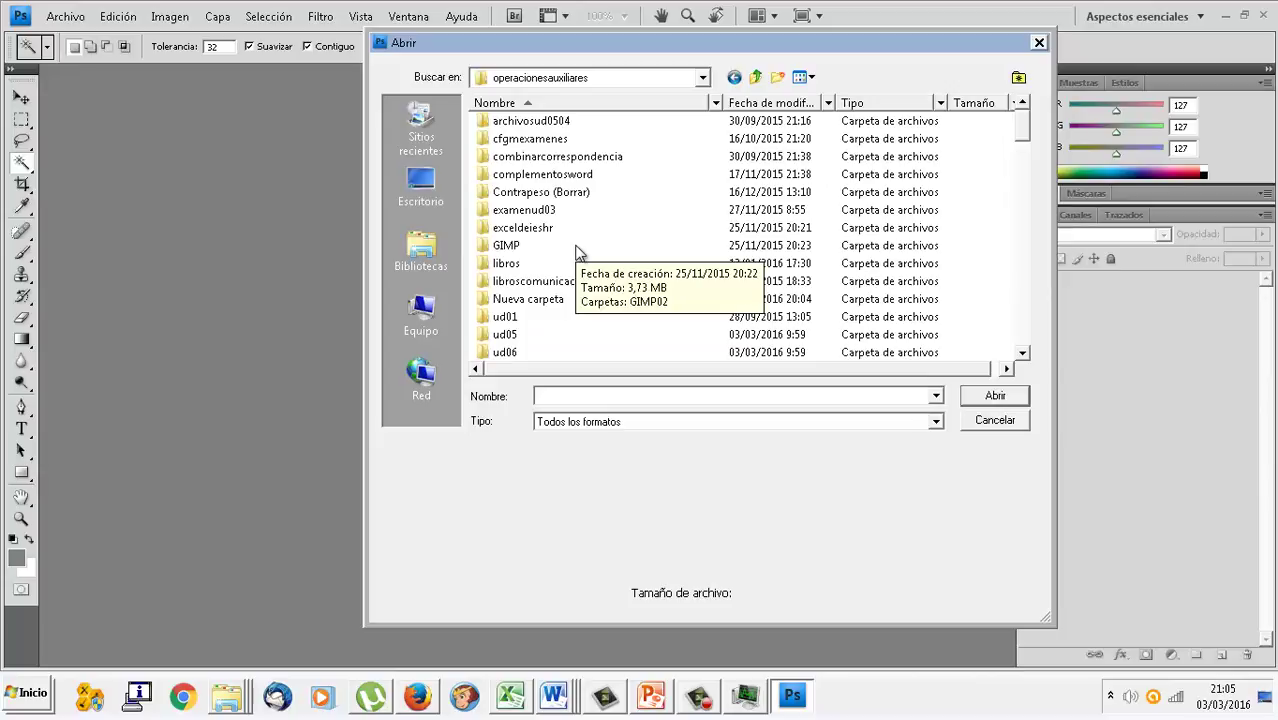
pyautogui.scroll(-2, 577, 252)
pyautogui.scroll(-2, 577, 252)
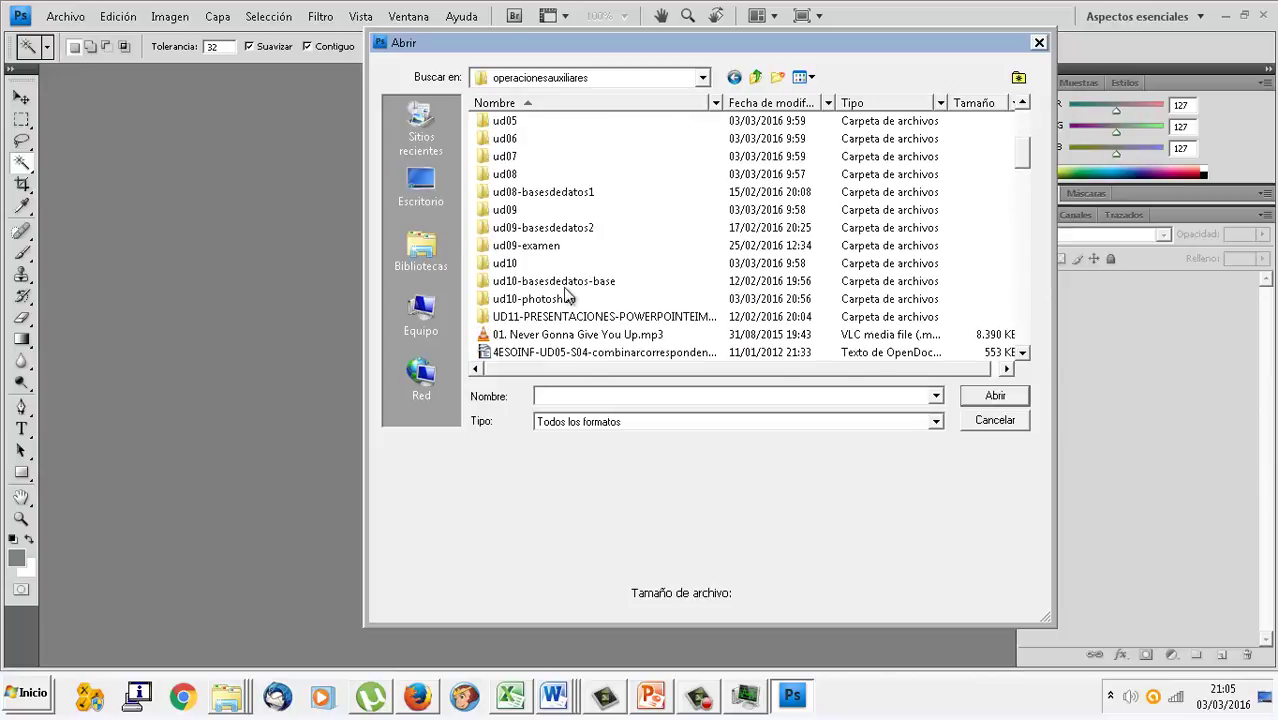
pyautogui.doubleClick(565, 297)
pyautogui.doubleClick(563, 264)
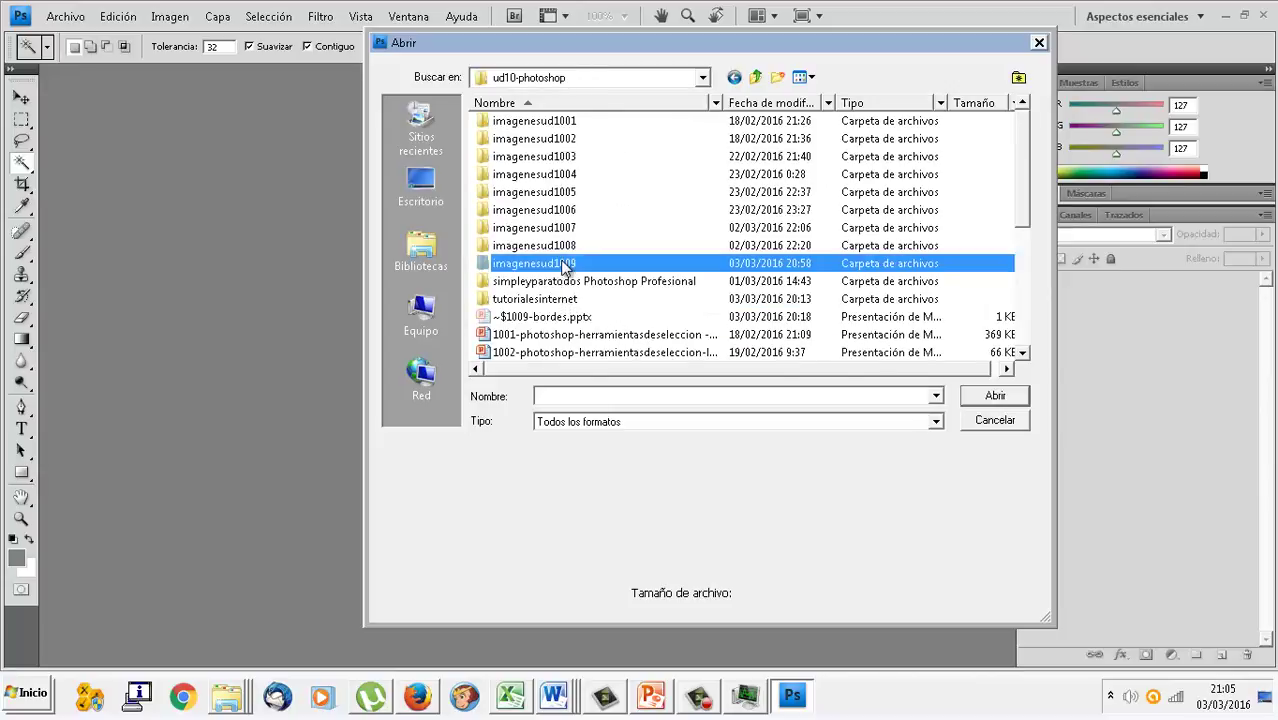
pyautogui.doubleClick(637, 167)
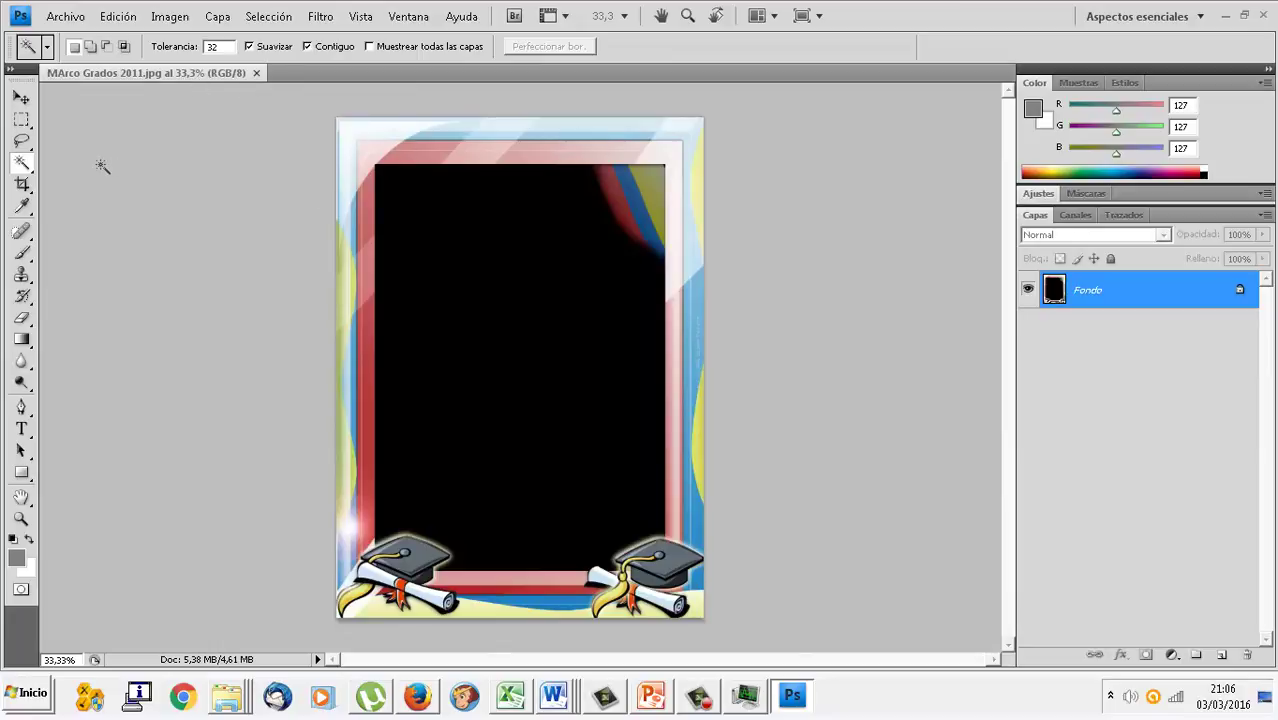
# - Select the graduation frame's black centre with the Magic Wand, then open the Archivo menu
pyautogui.click(462, 236)
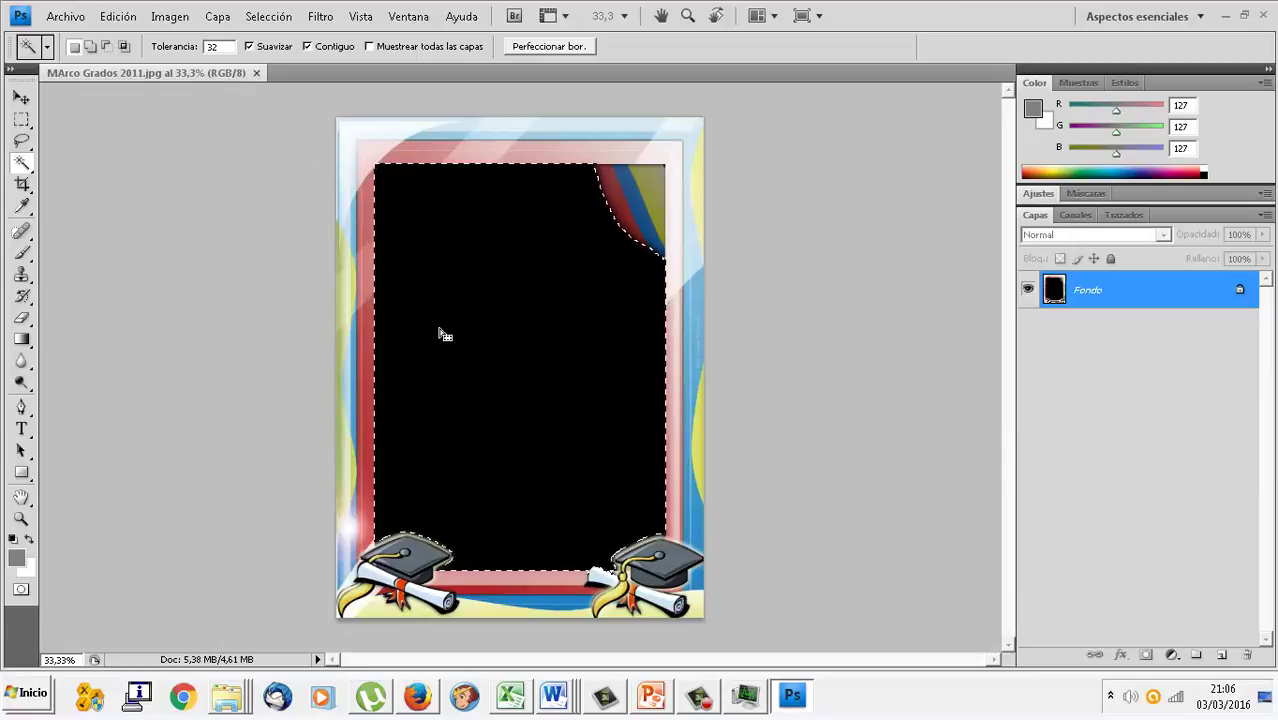
pyautogui.click(60, 18)
# - Open the dog photo 20151001_210401.jpg from imagenesud1009
pyautogui.click(70, 56)
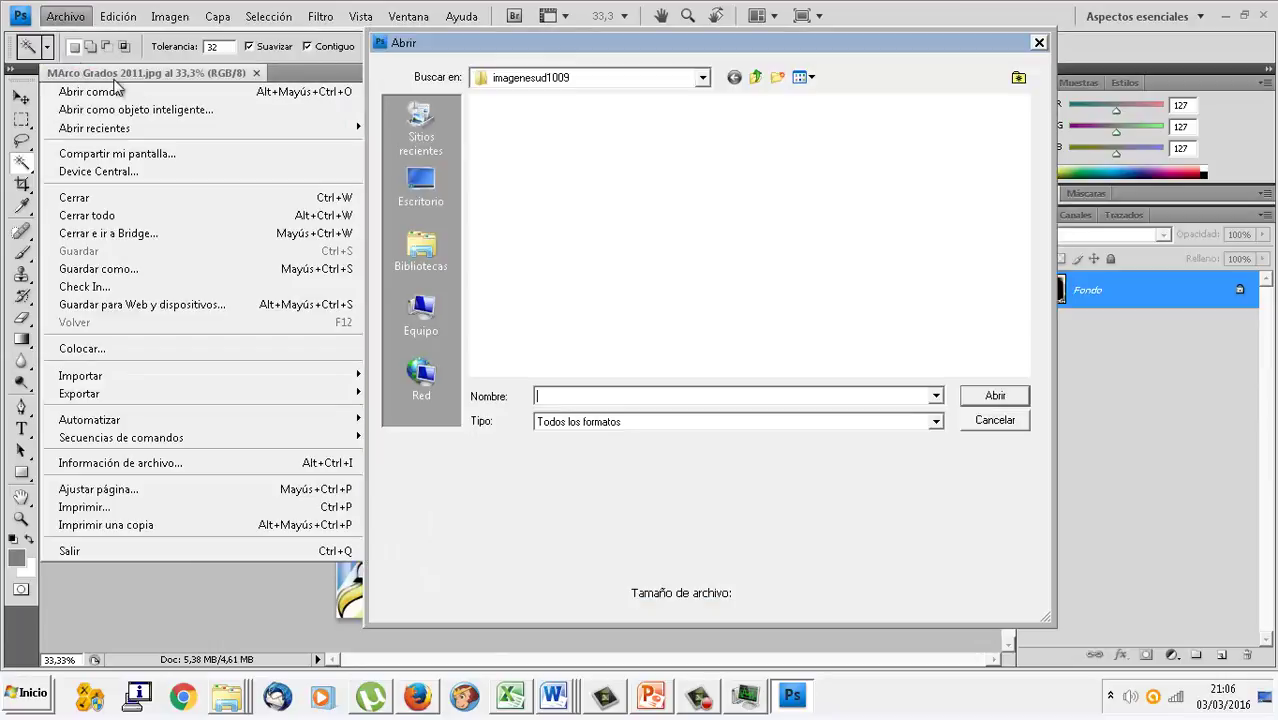
pyautogui.click(503, 180)
pyautogui.doubleClick(503, 180)
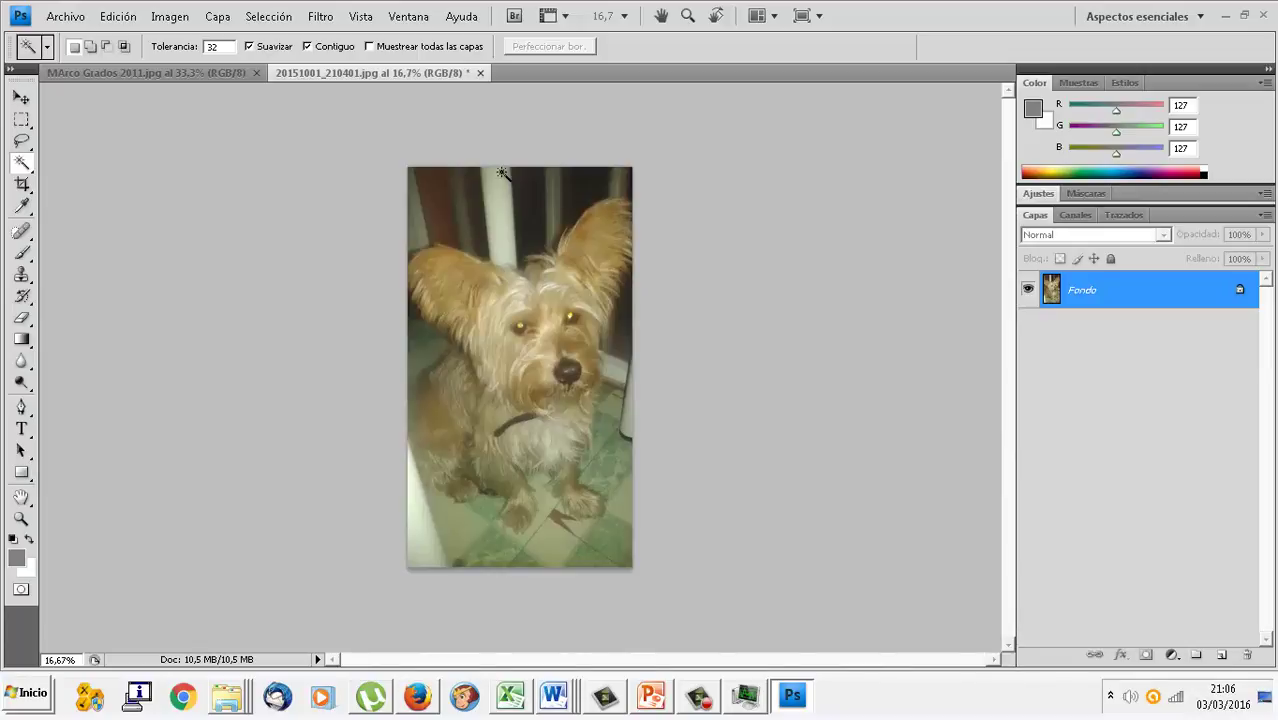
# - Select all of the dog photo, copy it, and return to the MArco Grados frame document
pyautogui.click(254, 18)
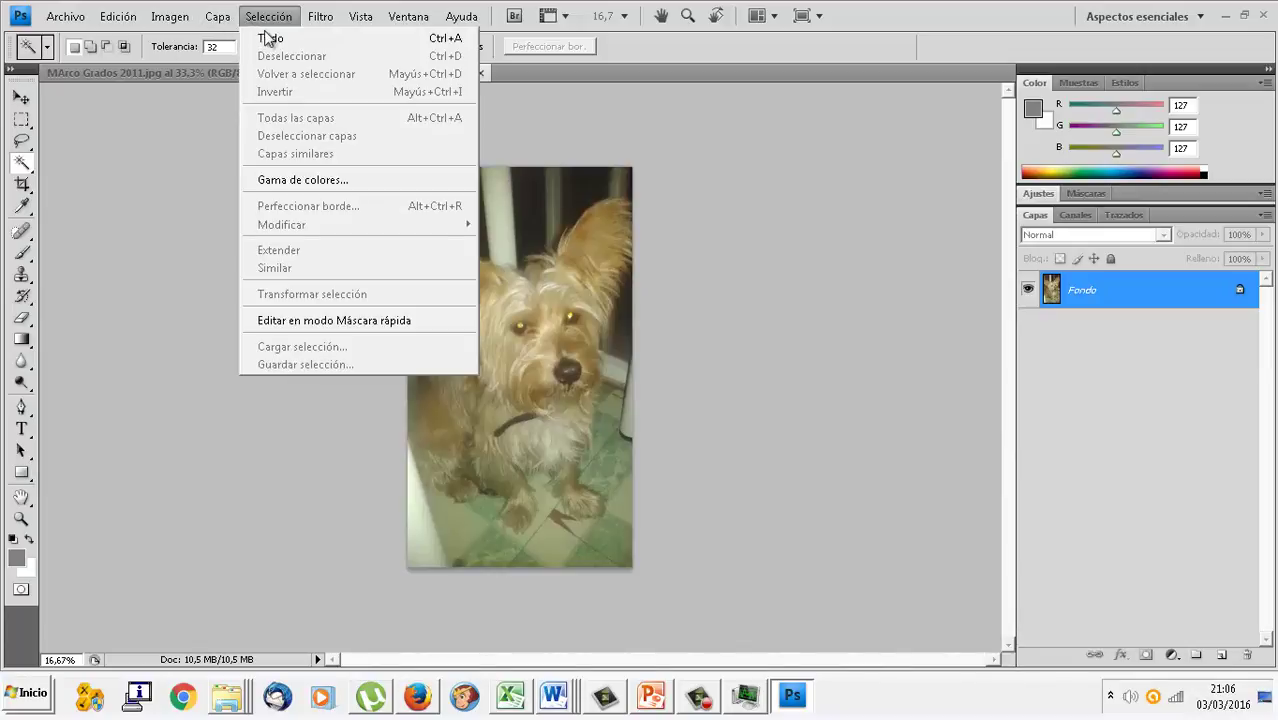
pyautogui.click(270, 38)
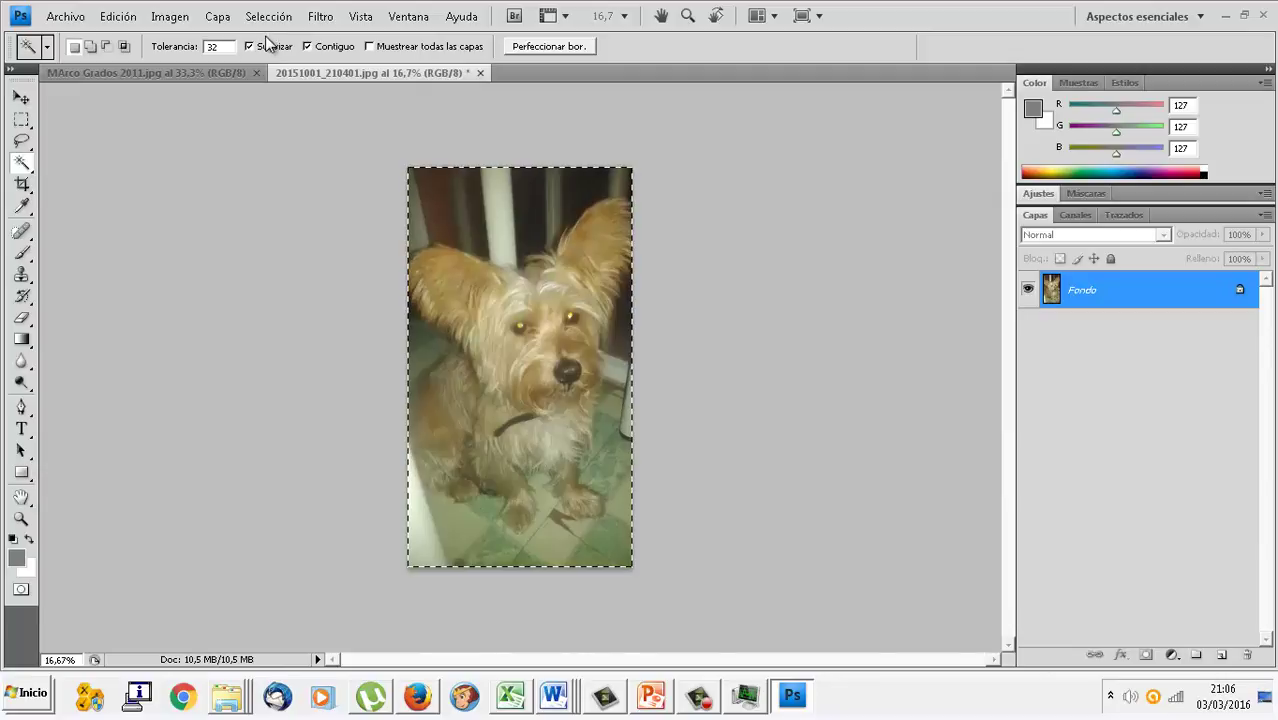
pyautogui.click(117, 16)
pyautogui.click(167, 141)
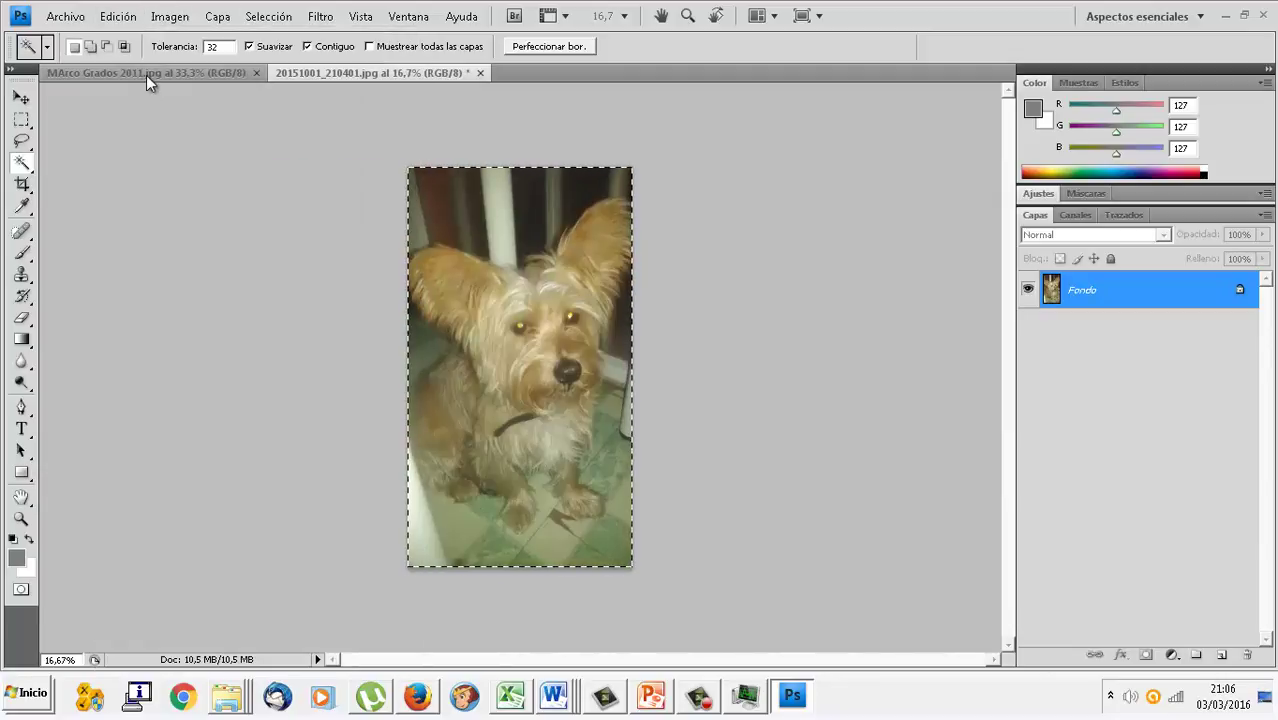
pyautogui.click(146, 74)
pyautogui.click(117, 16)
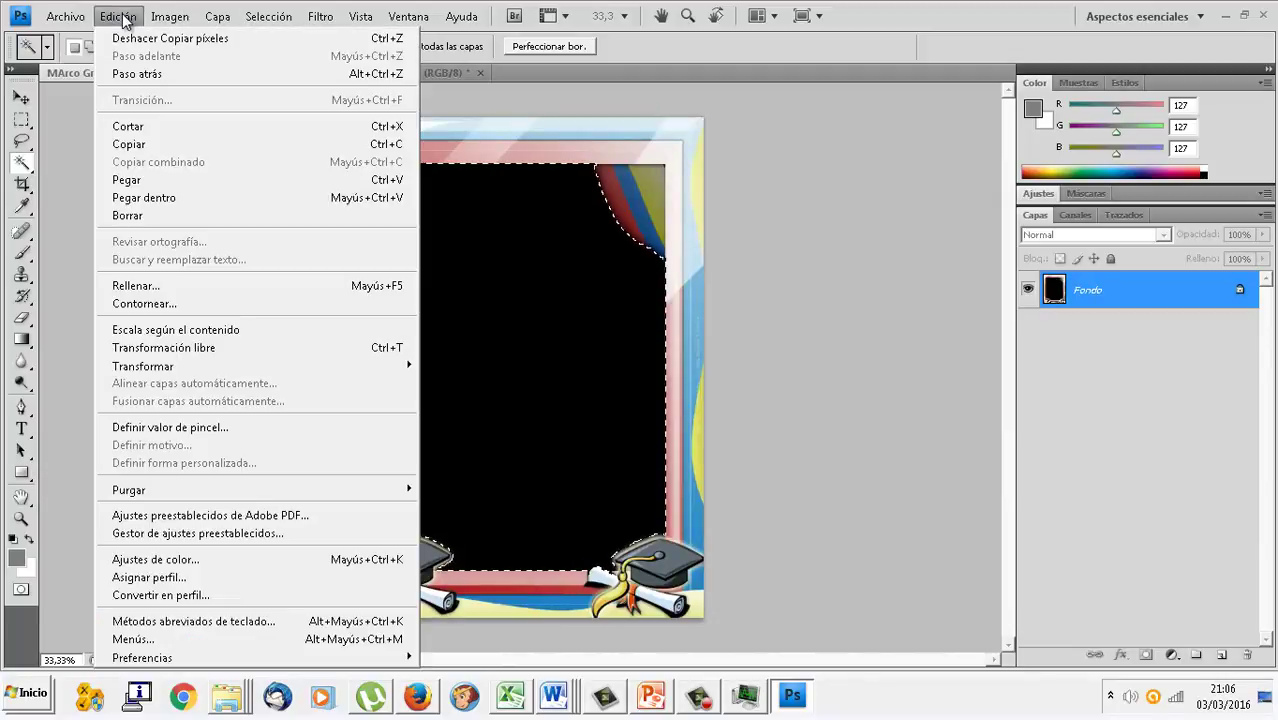
# - Paste the dog photo into the frame's selection, then Free Transform it to fill the opening
pyautogui.click(185, 196)
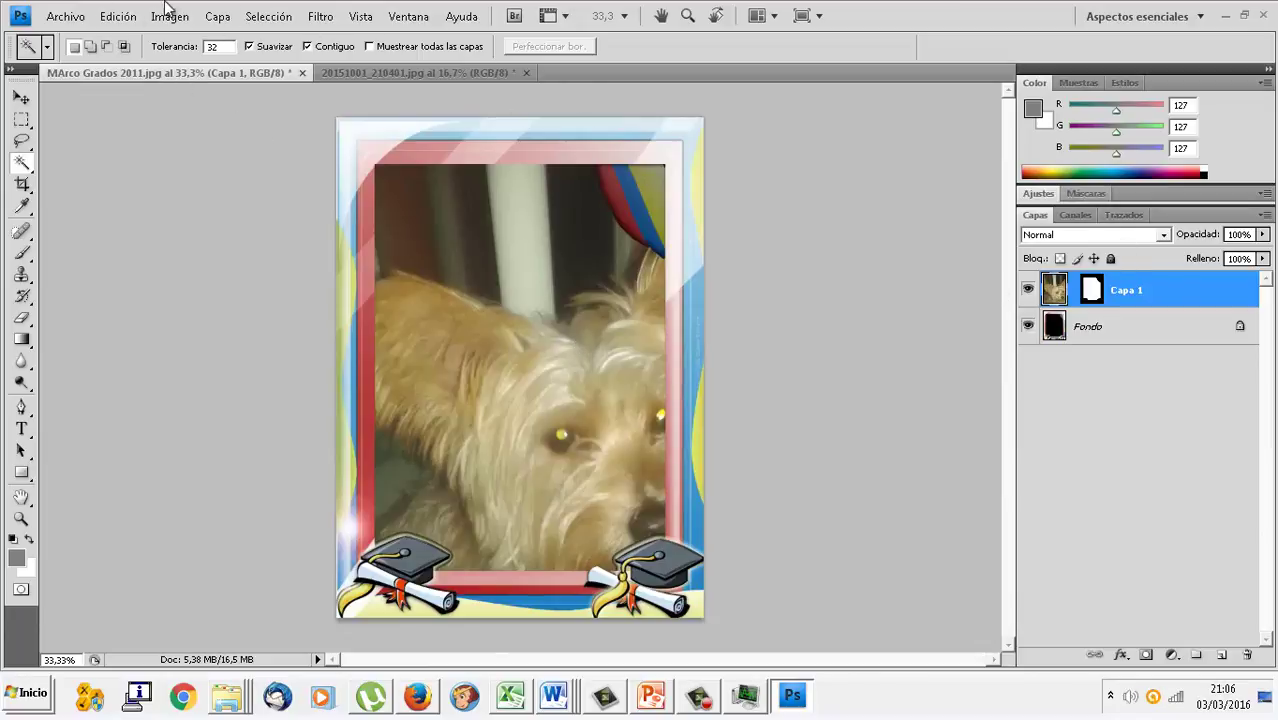
pyautogui.click(110, 18)
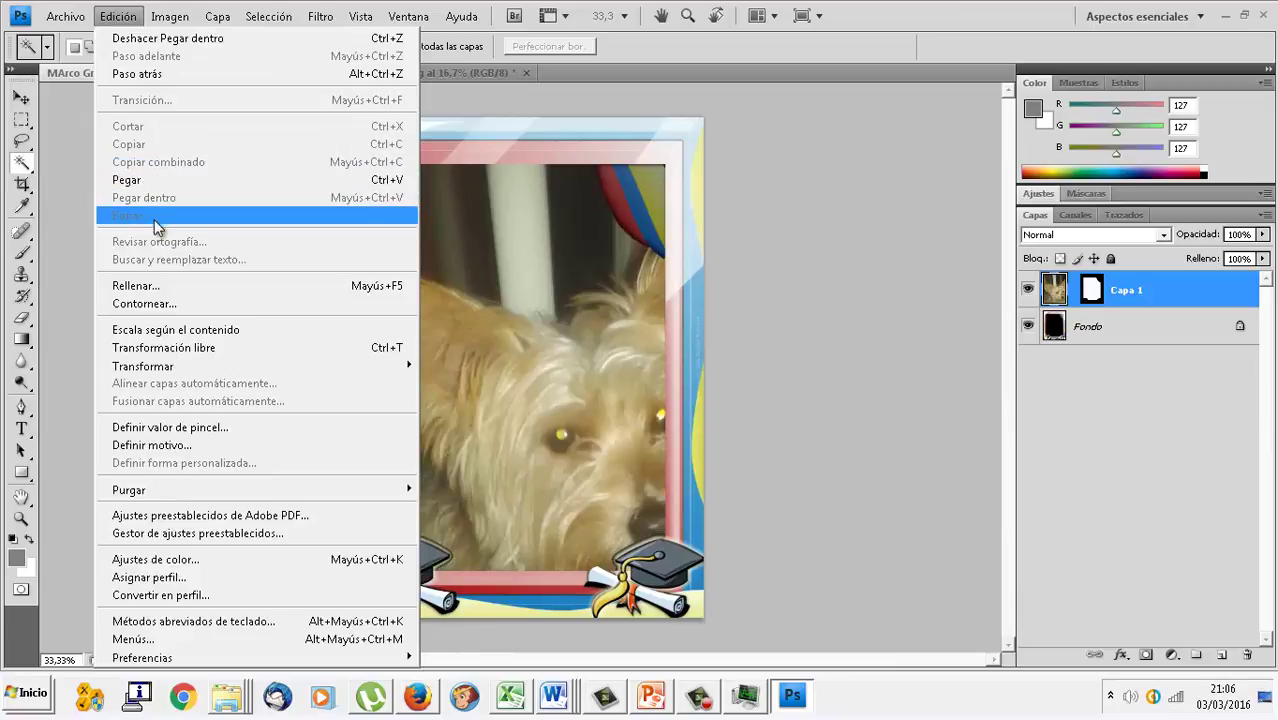
pyautogui.click(232, 352)
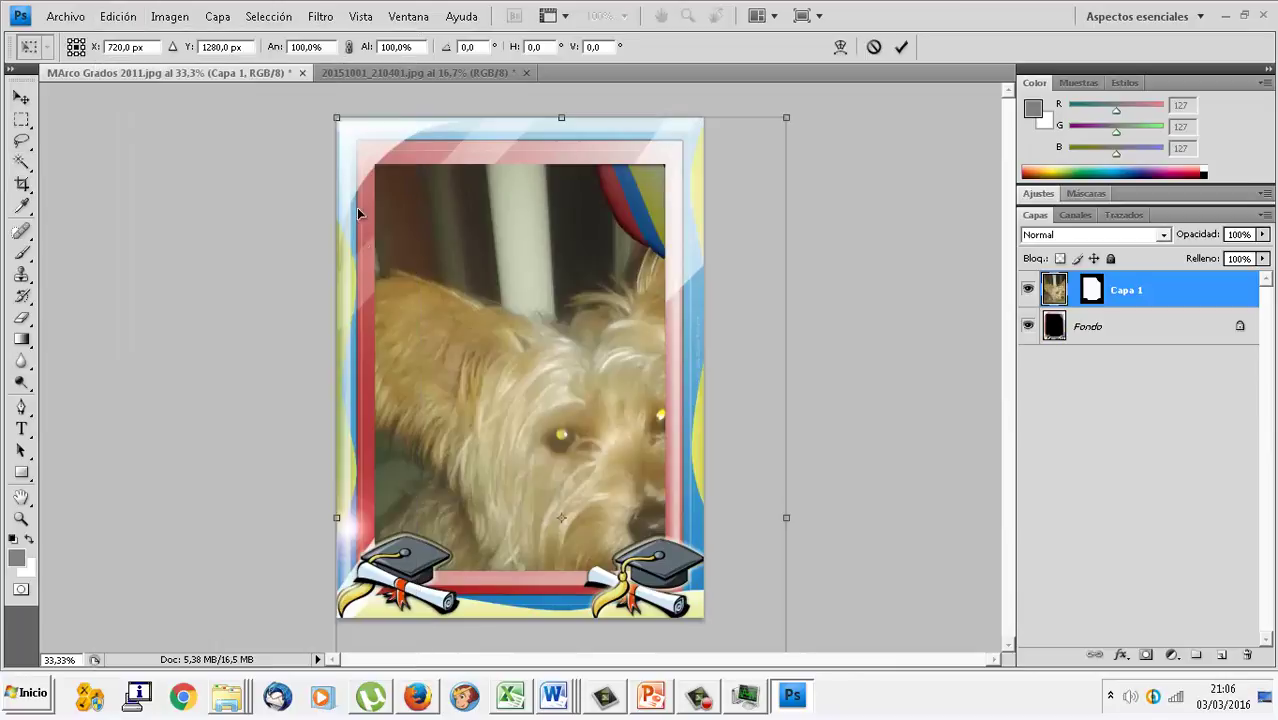
pyautogui.moveTo(336, 118); pyautogui.dragTo(492, 320)
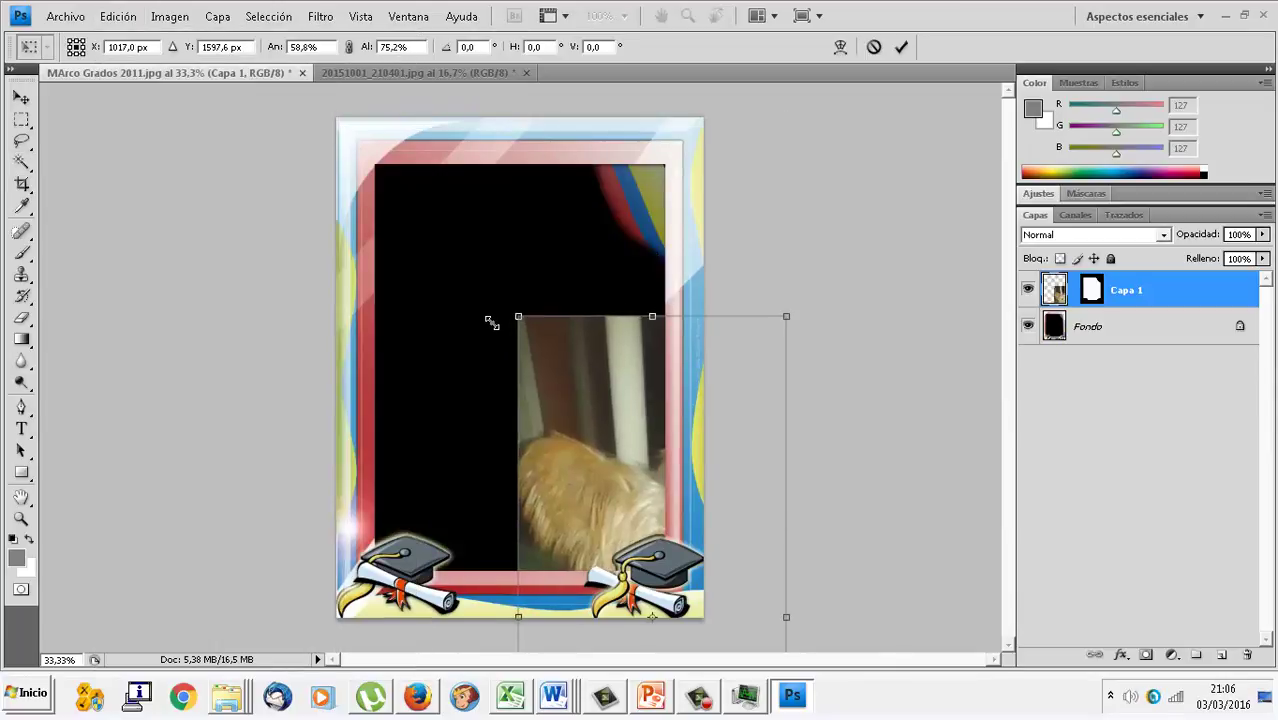
pyautogui.moveTo(590, 380); pyautogui.dragTo(461, 196)
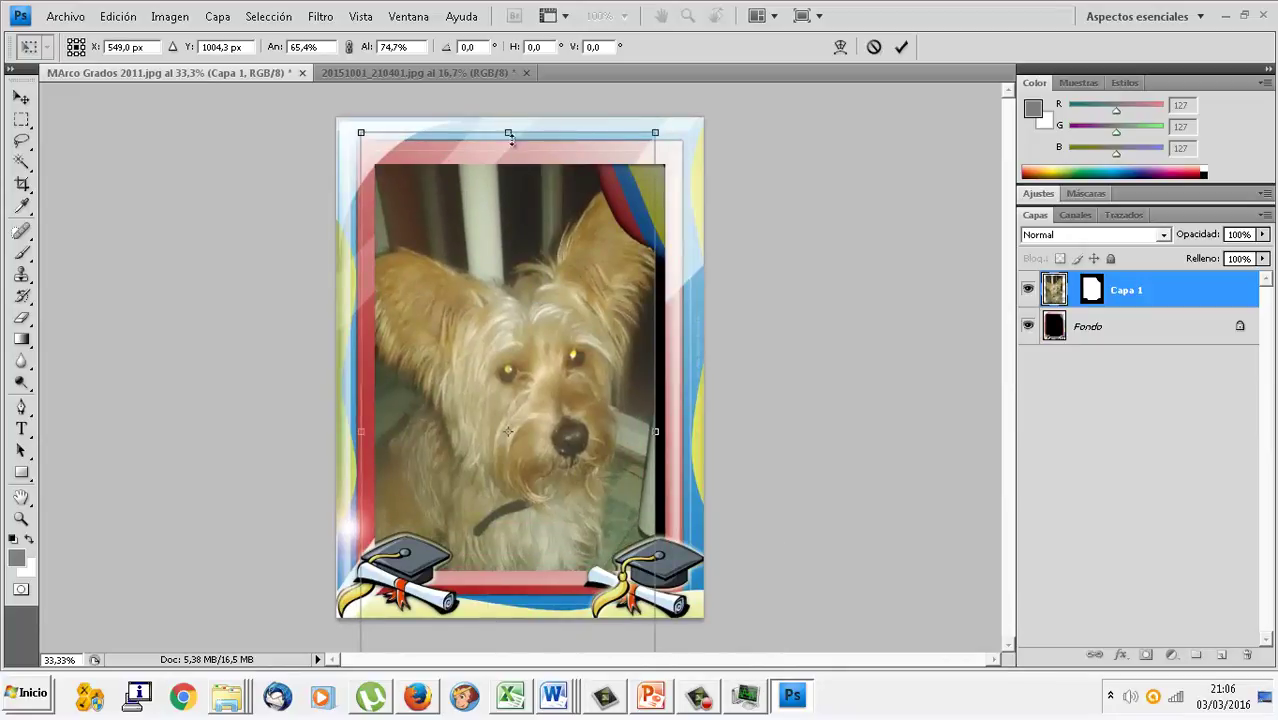
pyautogui.moveTo(508, 134); pyautogui.dragTo(513, 240)
pyautogui.moveTo(529, 357); pyautogui.dragTo(544, 233)
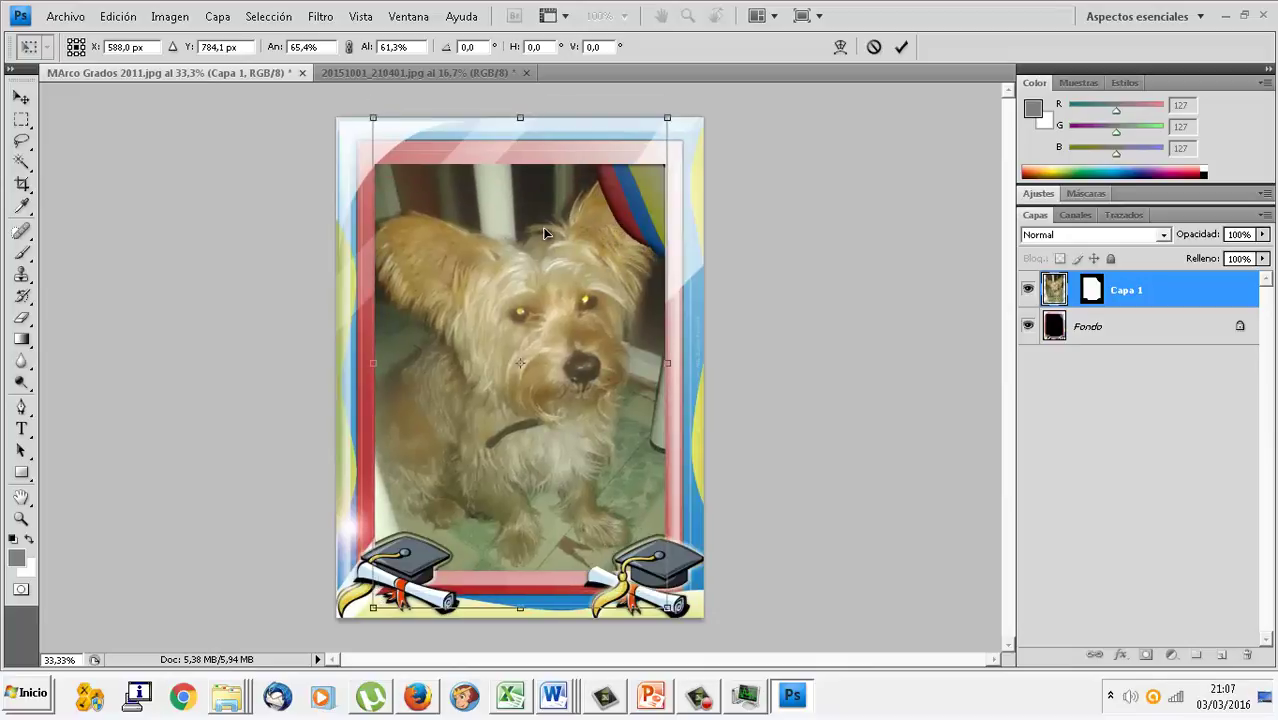
pyautogui.press('w')
pyautogui.press('Return')
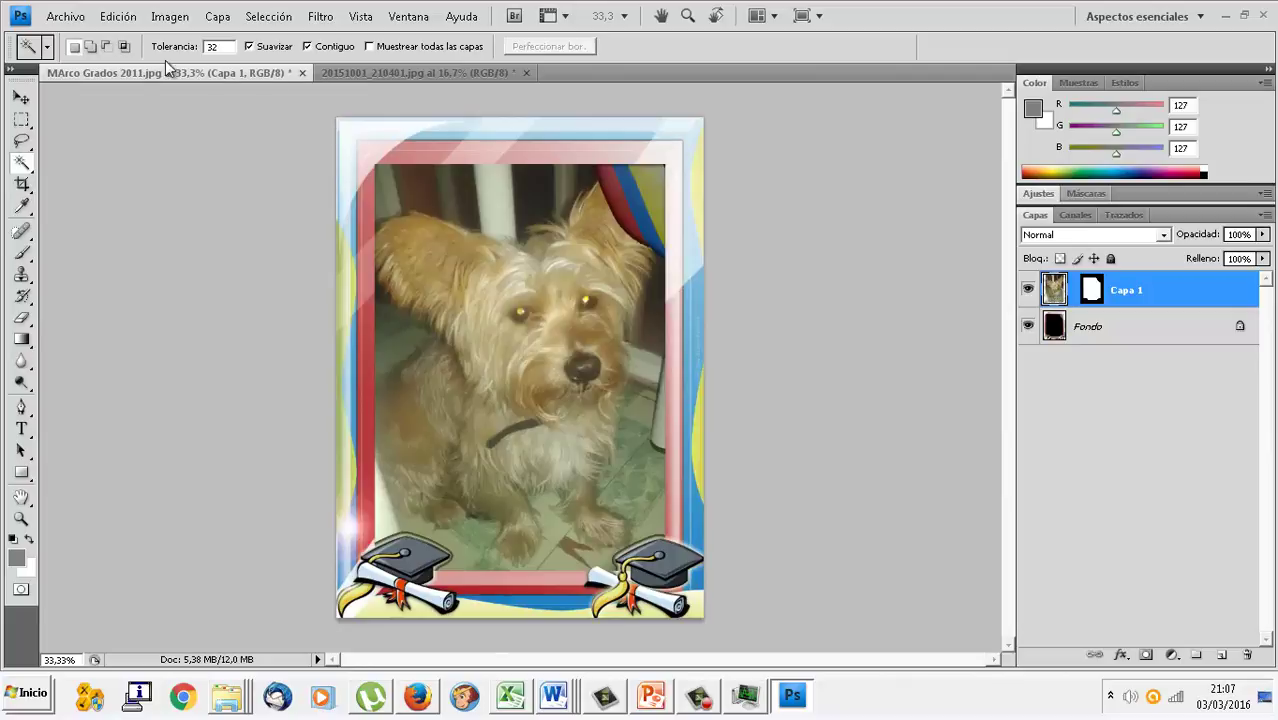
# - Locate Marco_Halloween2.png in the imagenesud1009 folder in Explorer
pyautogui.rightClick(240, 705)
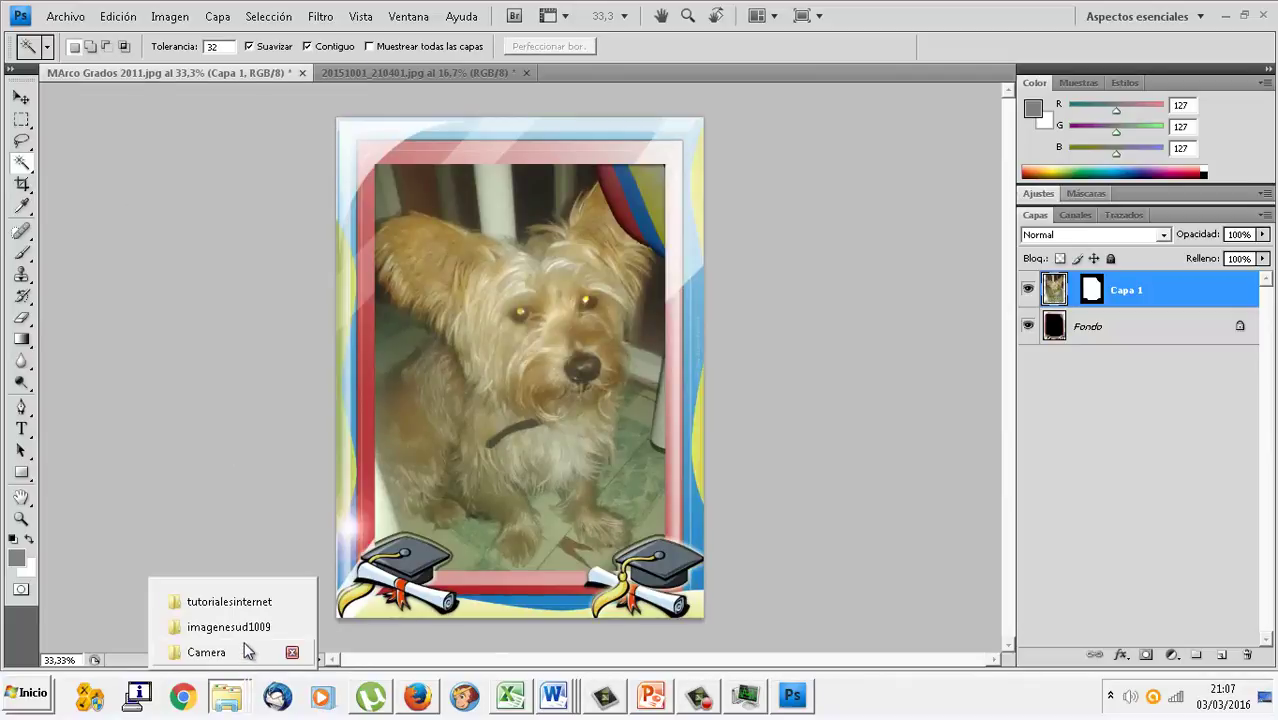
pyautogui.click(248, 634)
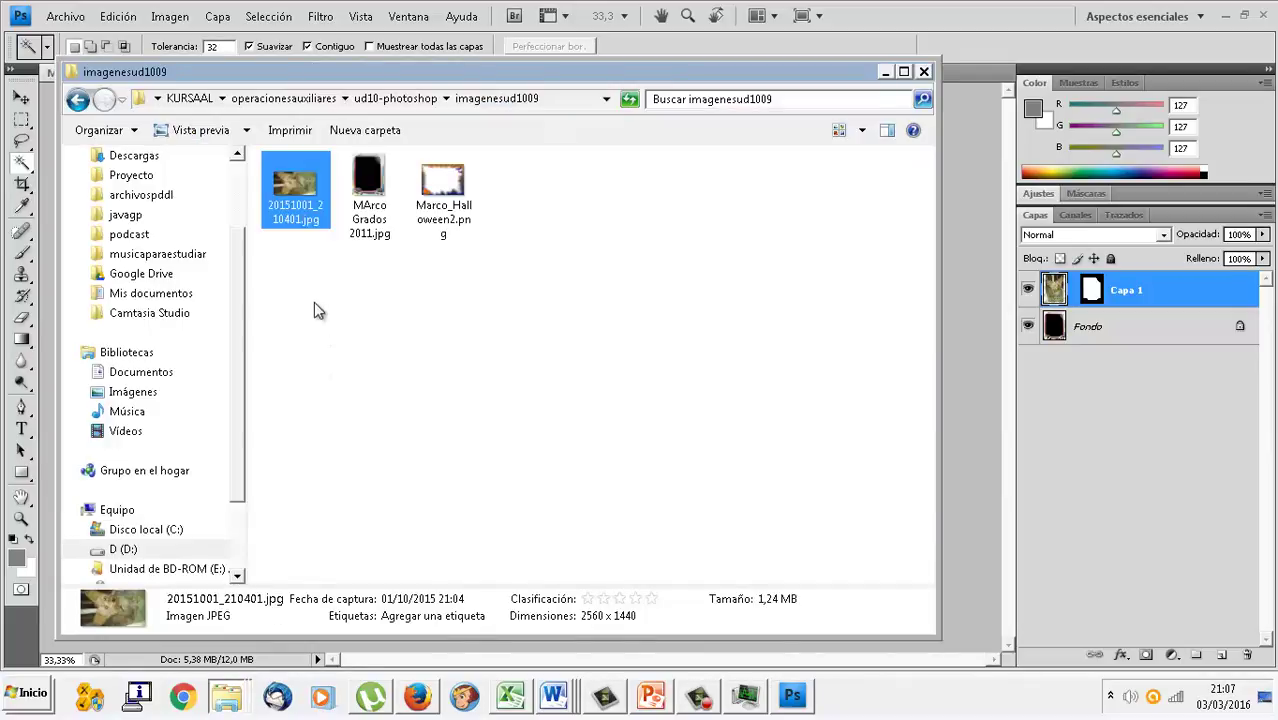
pyautogui.click(438, 215)
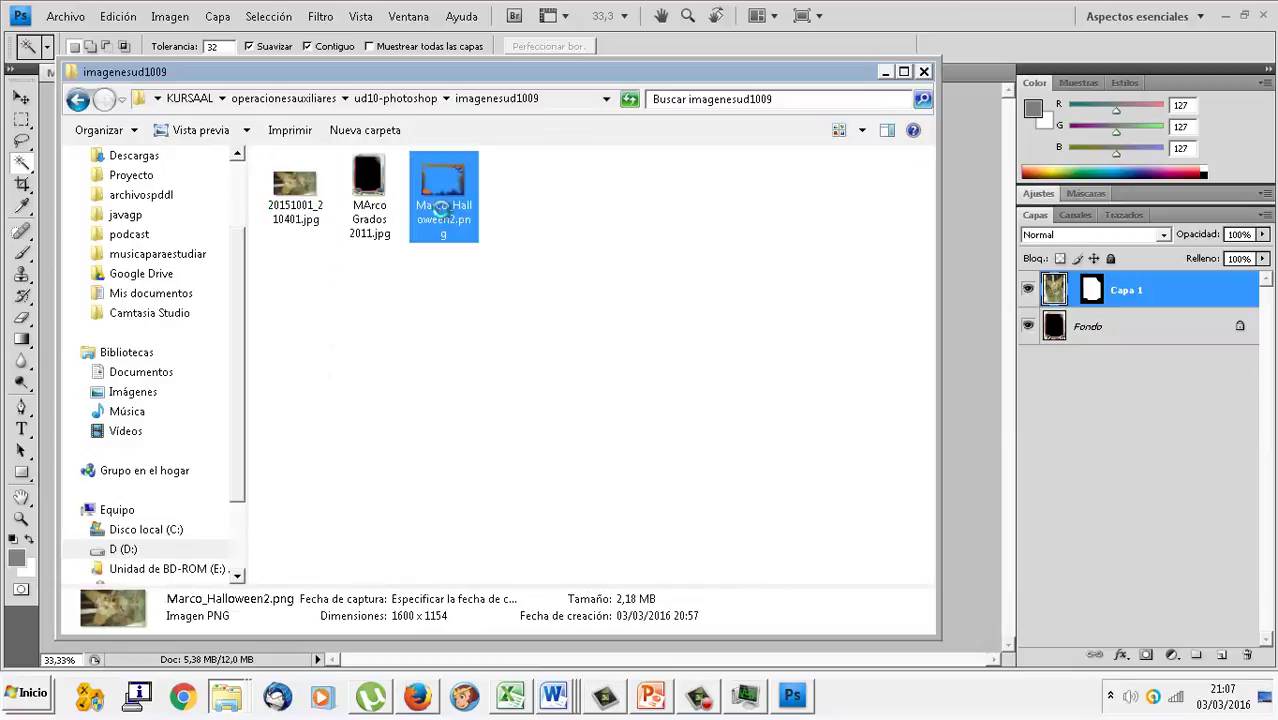
pyautogui.rightClick(441, 213)
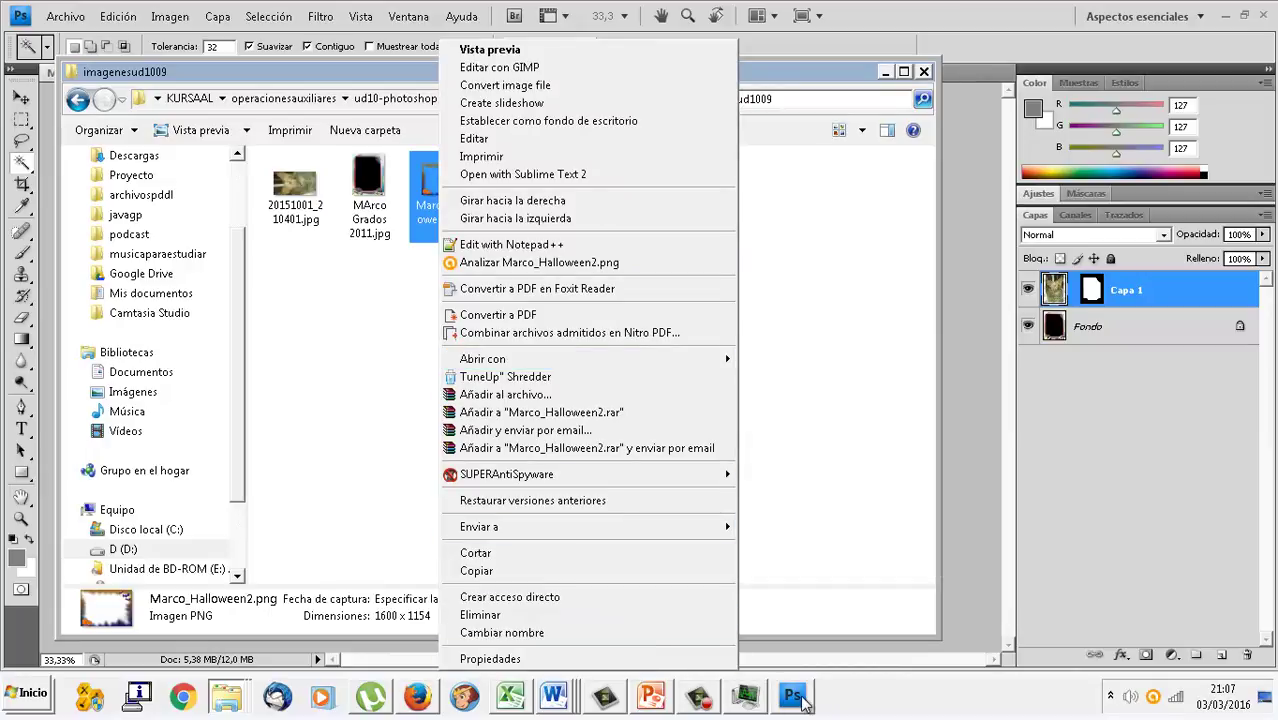
pyautogui.click(165, 138)
# - Open Marco_Halloween2.png in Photoshop via Archivo > Abrir
pyautogui.click(52, 17)
pyautogui.click(80, 54)
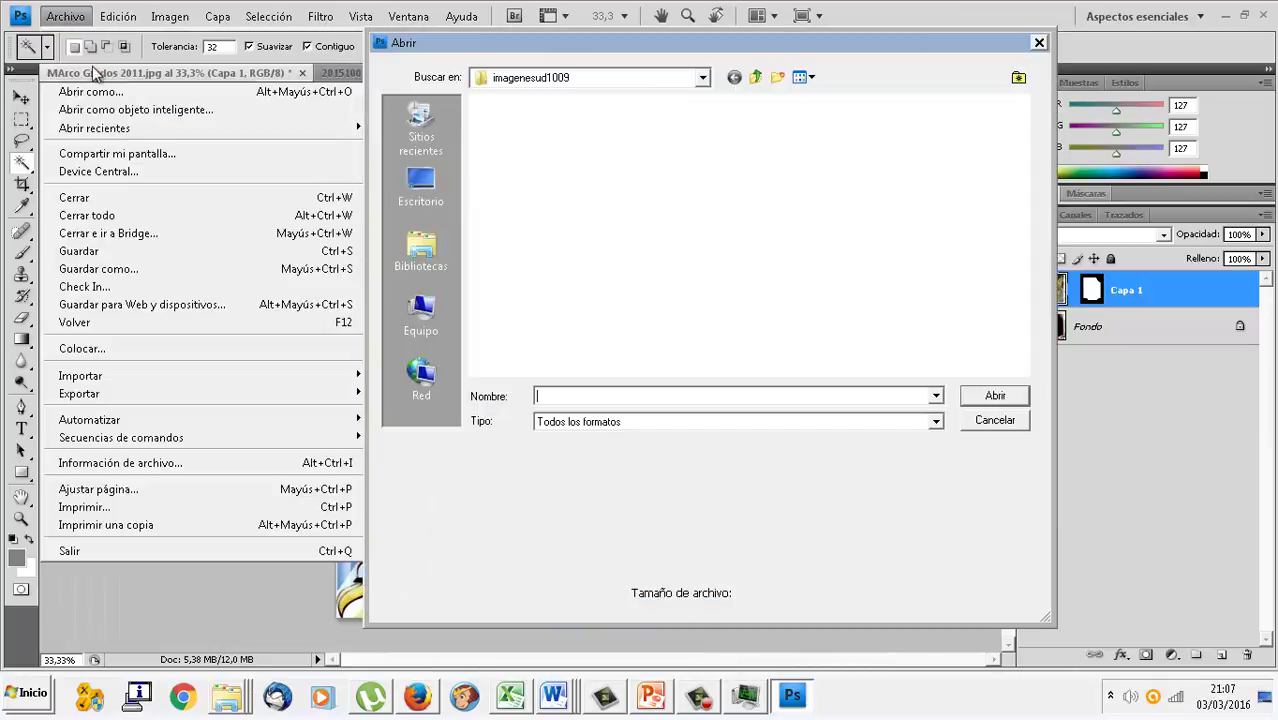
pyautogui.click(703, 172)
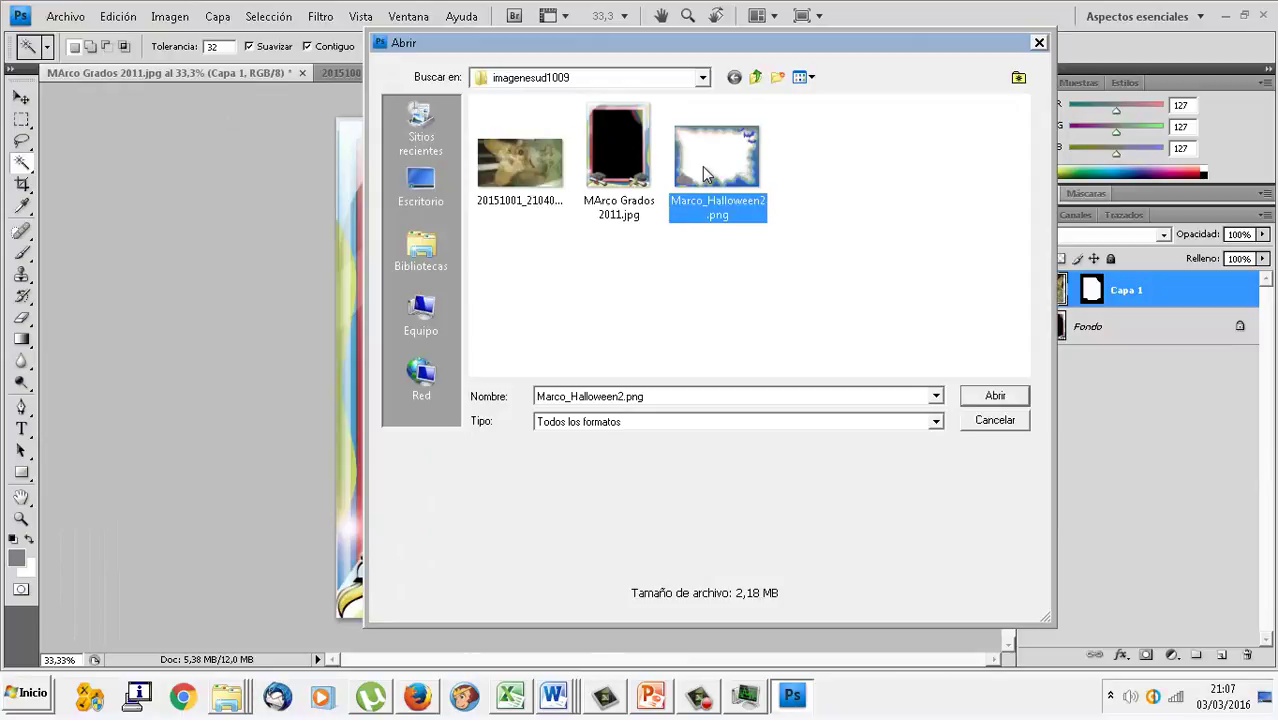
pyautogui.doubleClick(703, 170)
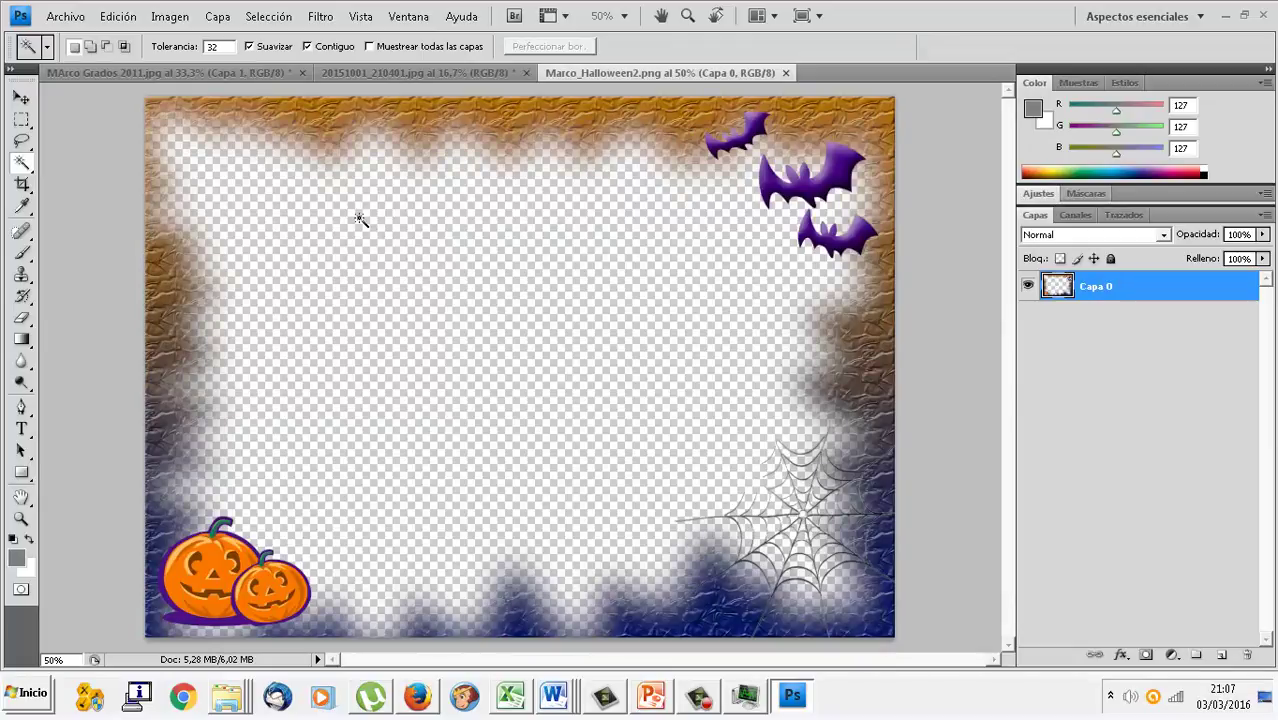
# - Magic-wand select the transparent centre, then add the top, left, bottom and right borders
pyautogui.click(399, 232)
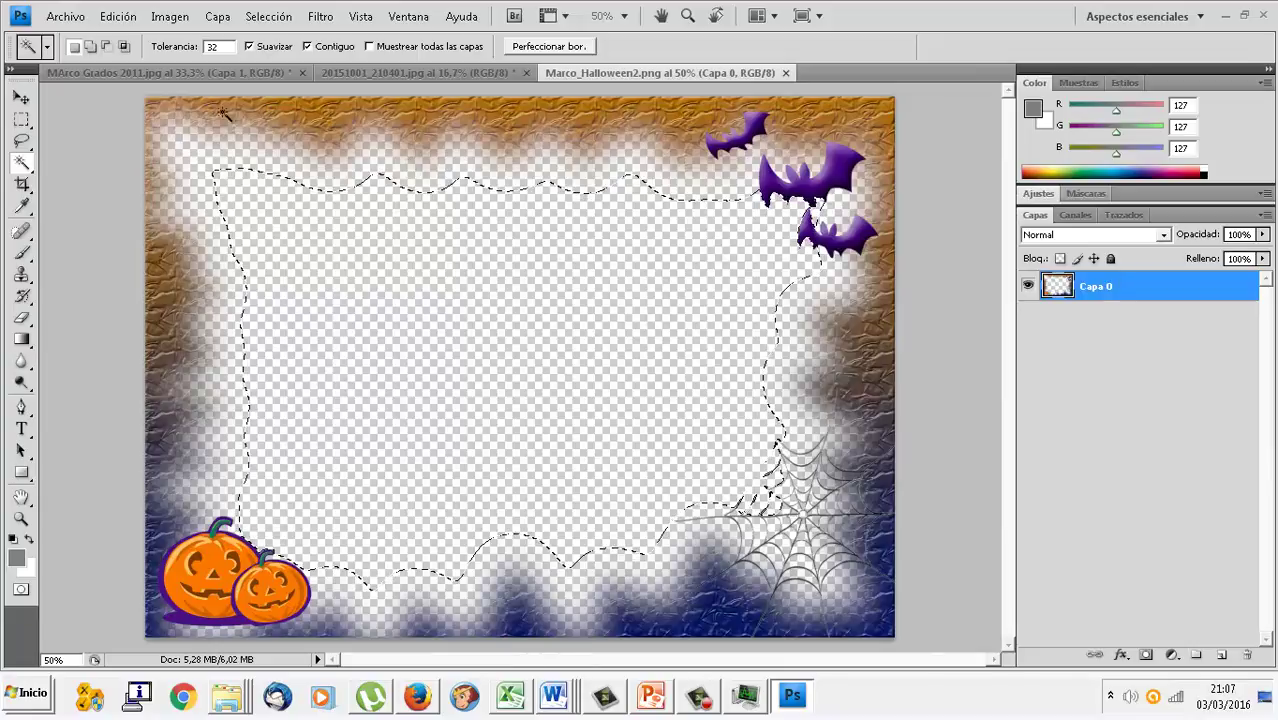
pyautogui.click(93, 48)
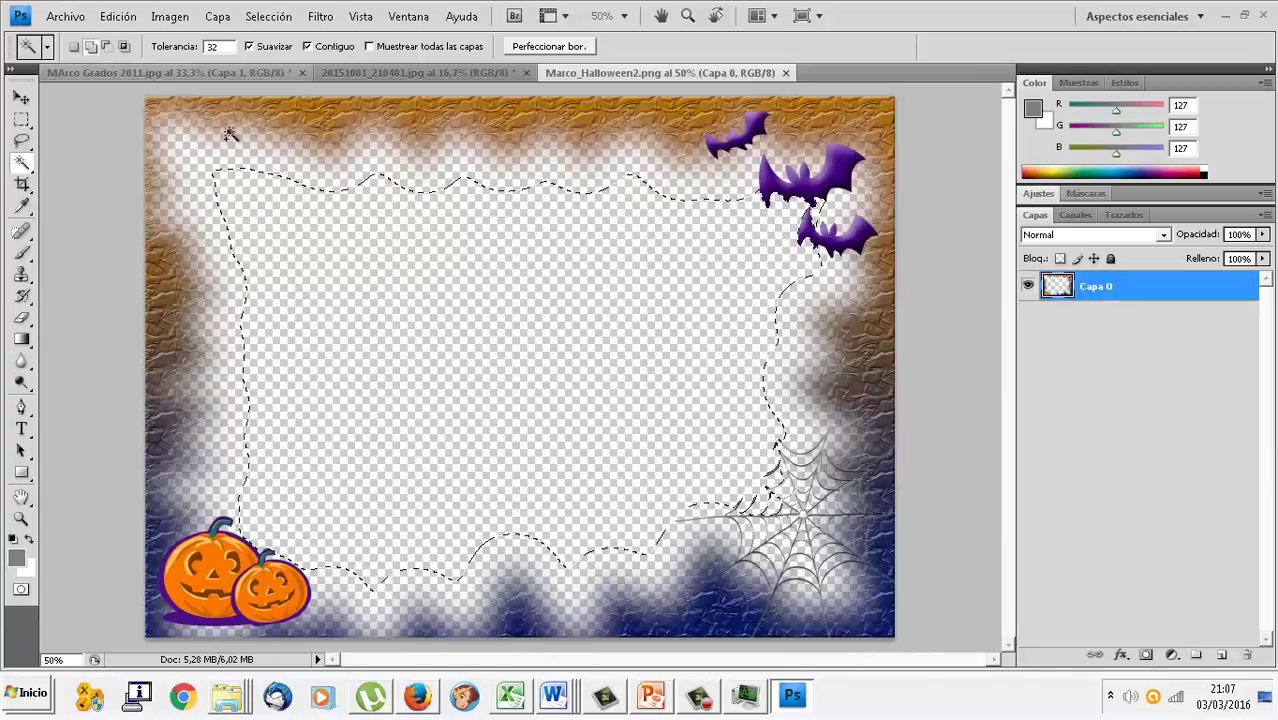
pyautogui.click(256, 162)
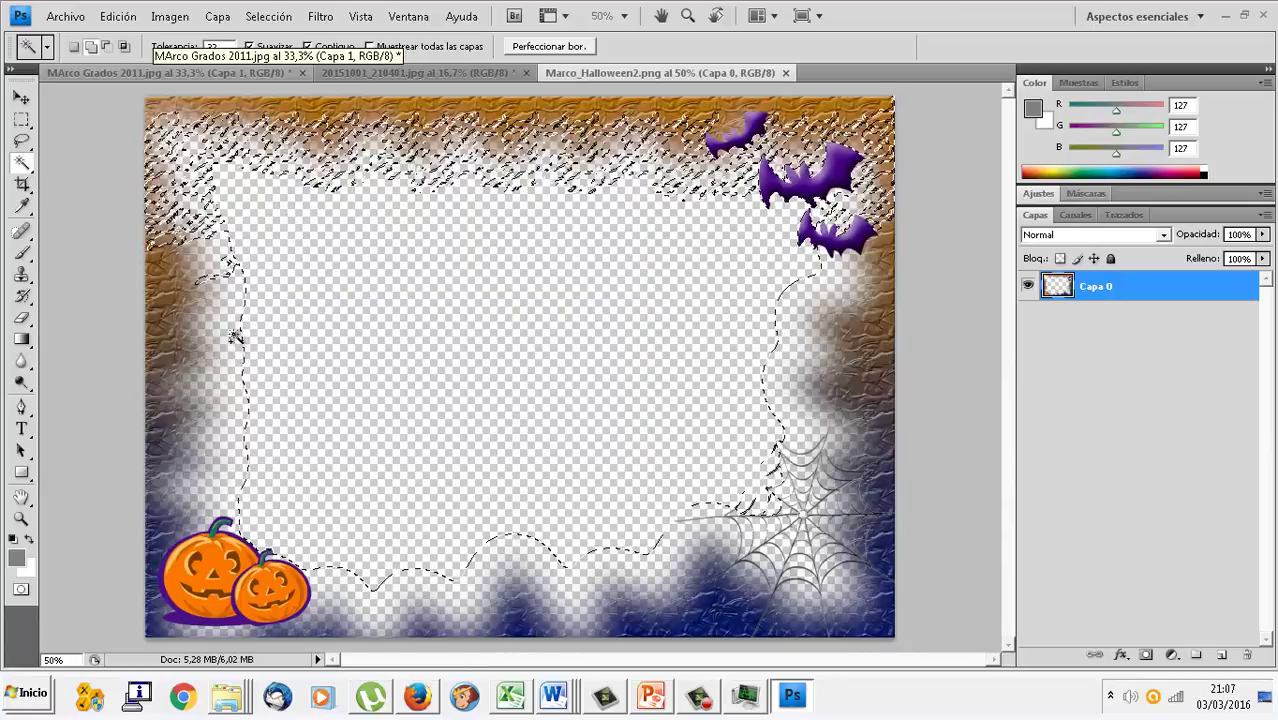
pyautogui.click(238, 450)
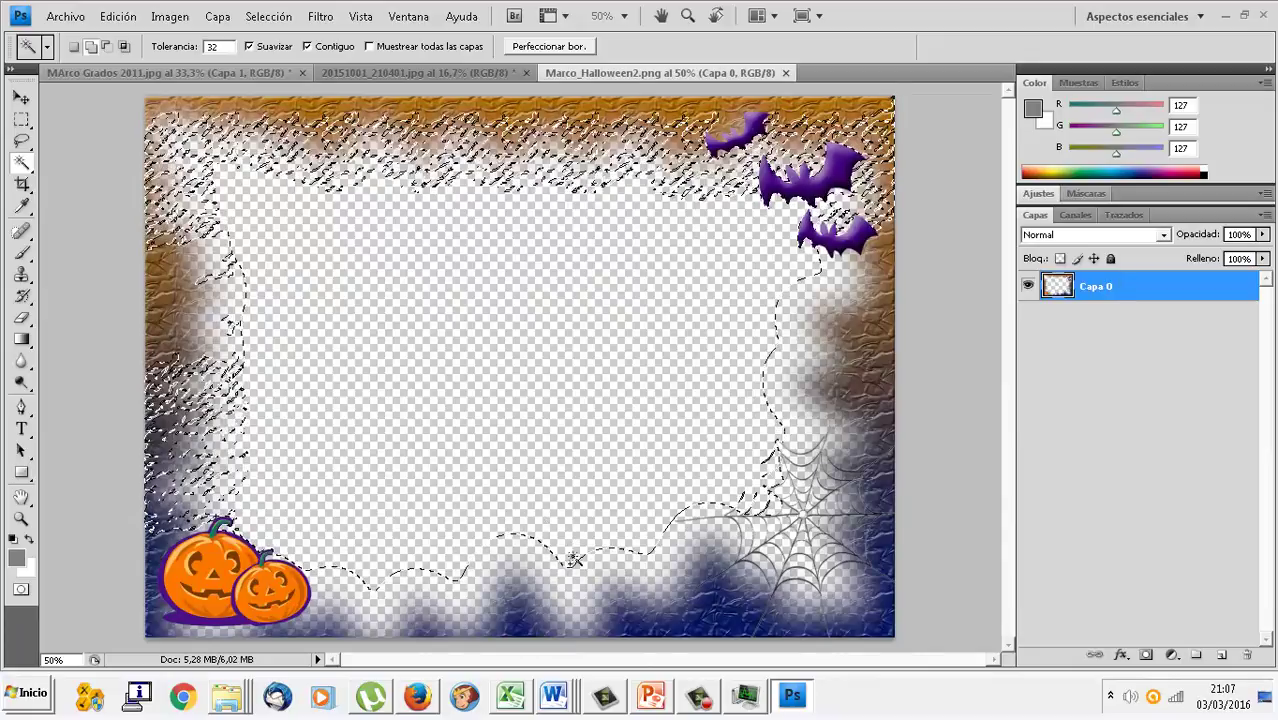
pyautogui.click(500, 578)
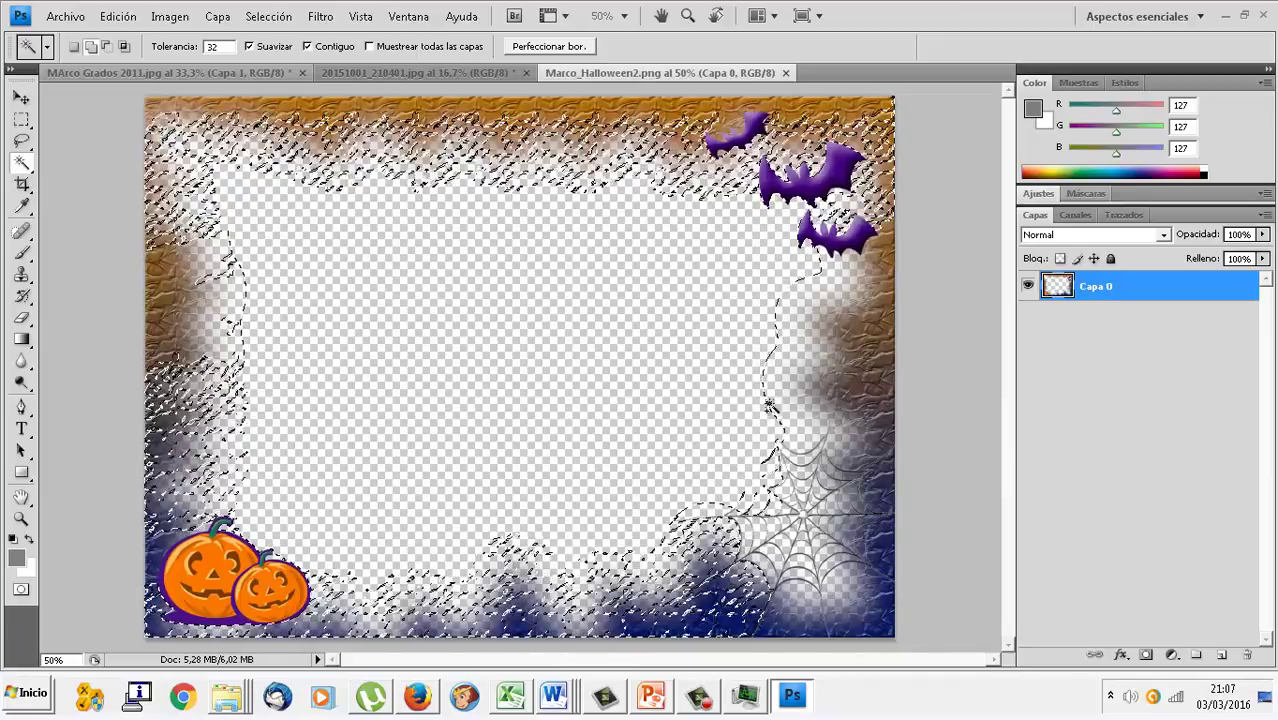
pyautogui.click(790, 370)
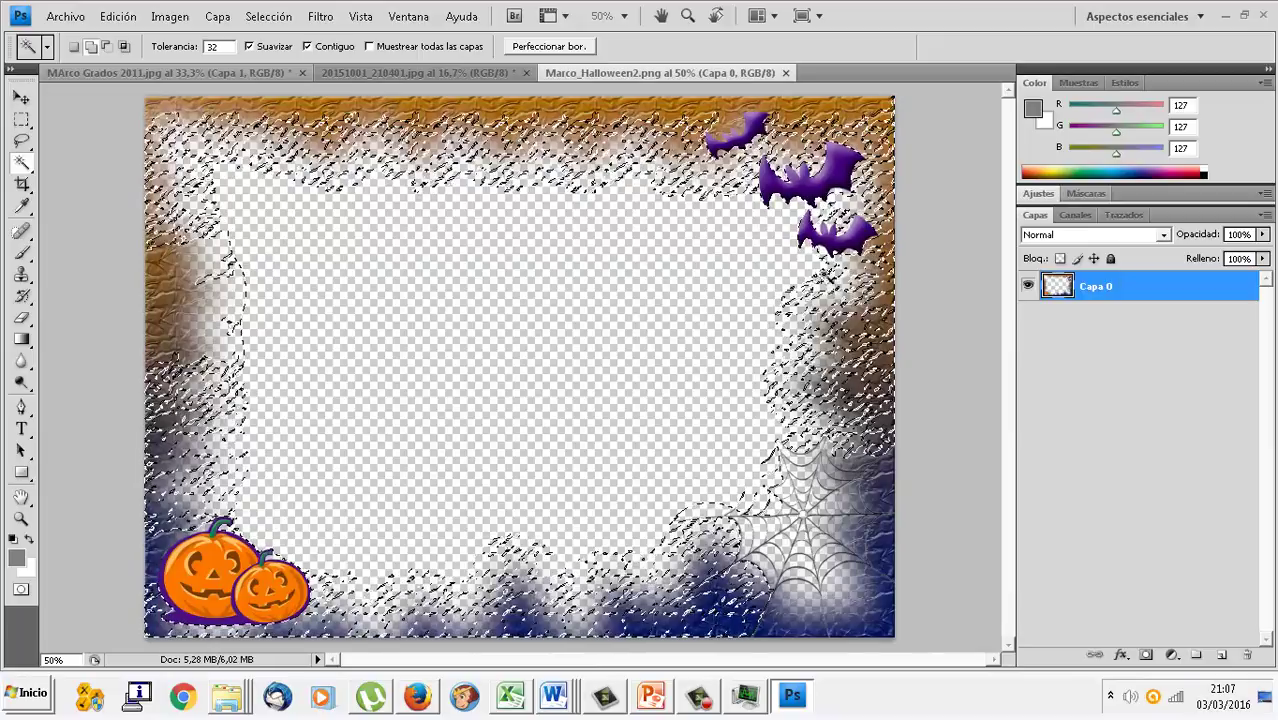
# - Deselect, set the Magic Wand tolerance to 15 and reselect the transparent centre
pyautogui.click(268, 16)
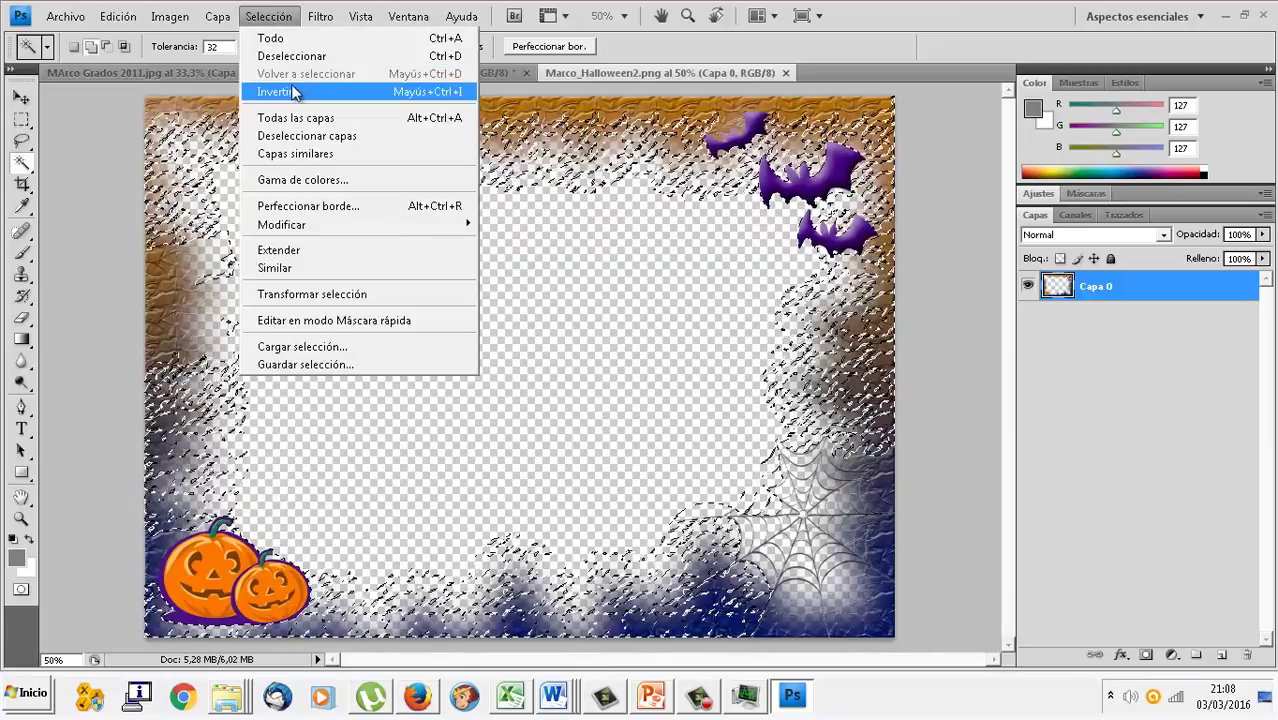
pyautogui.click(299, 58)
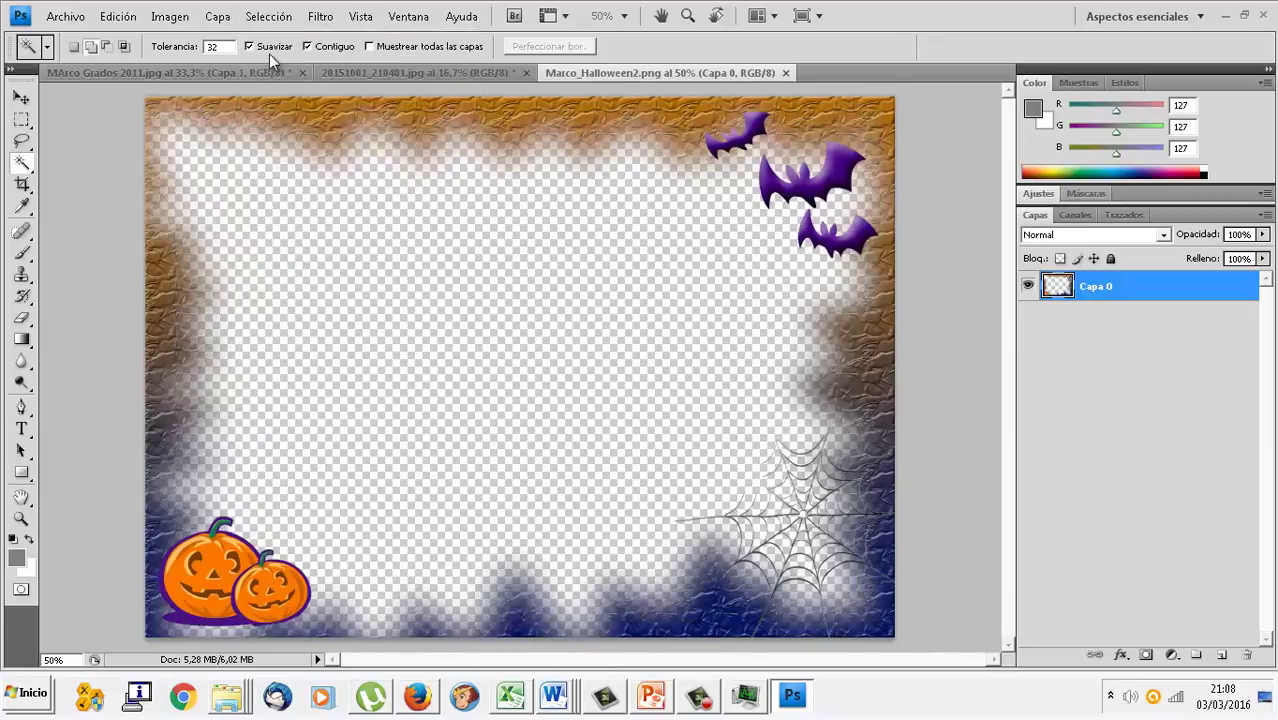
pyautogui.doubleClick(212, 46)
pyautogui.write('5')
pyautogui.click(505, 295)
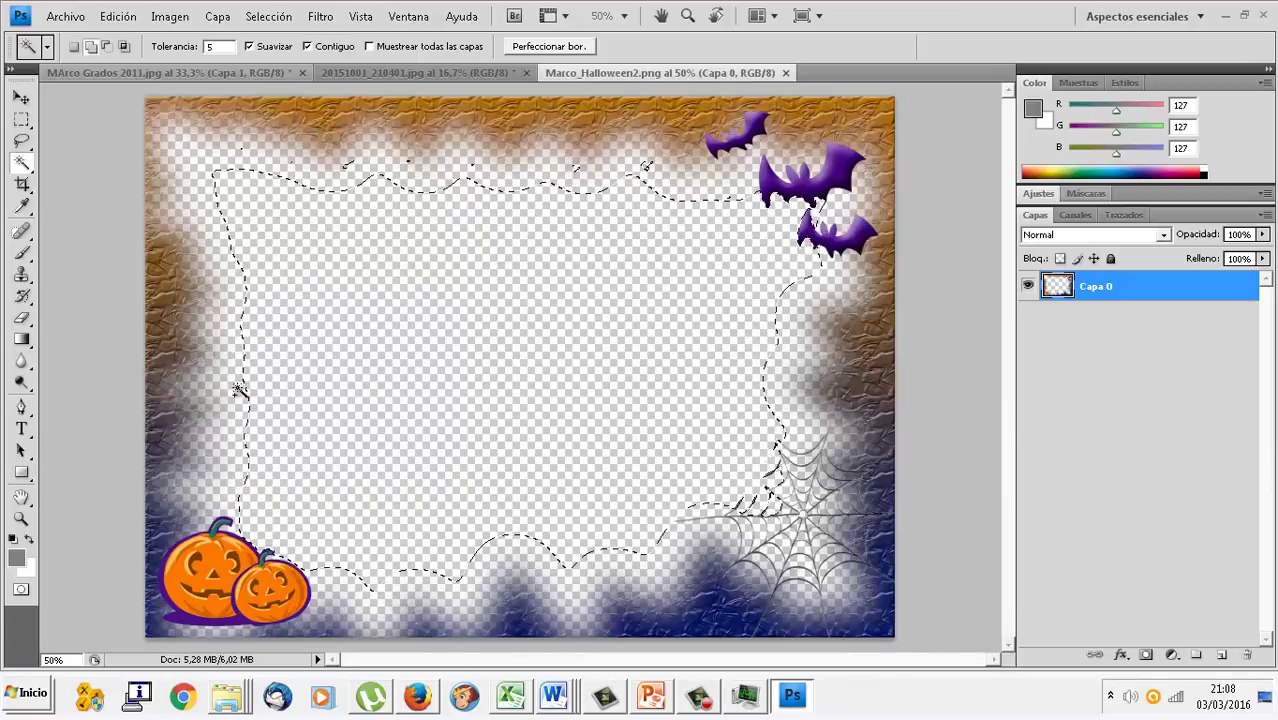
pyautogui.doubleClick(218, 46)
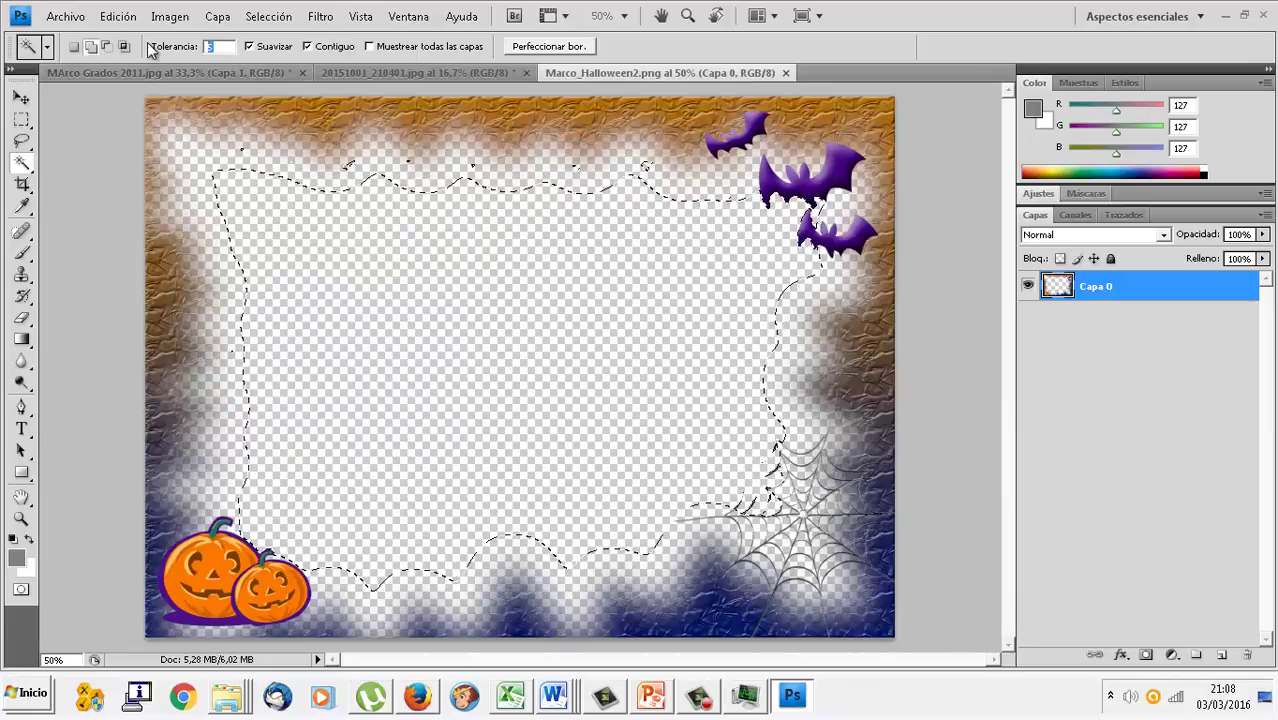
pyautogui.write('15')
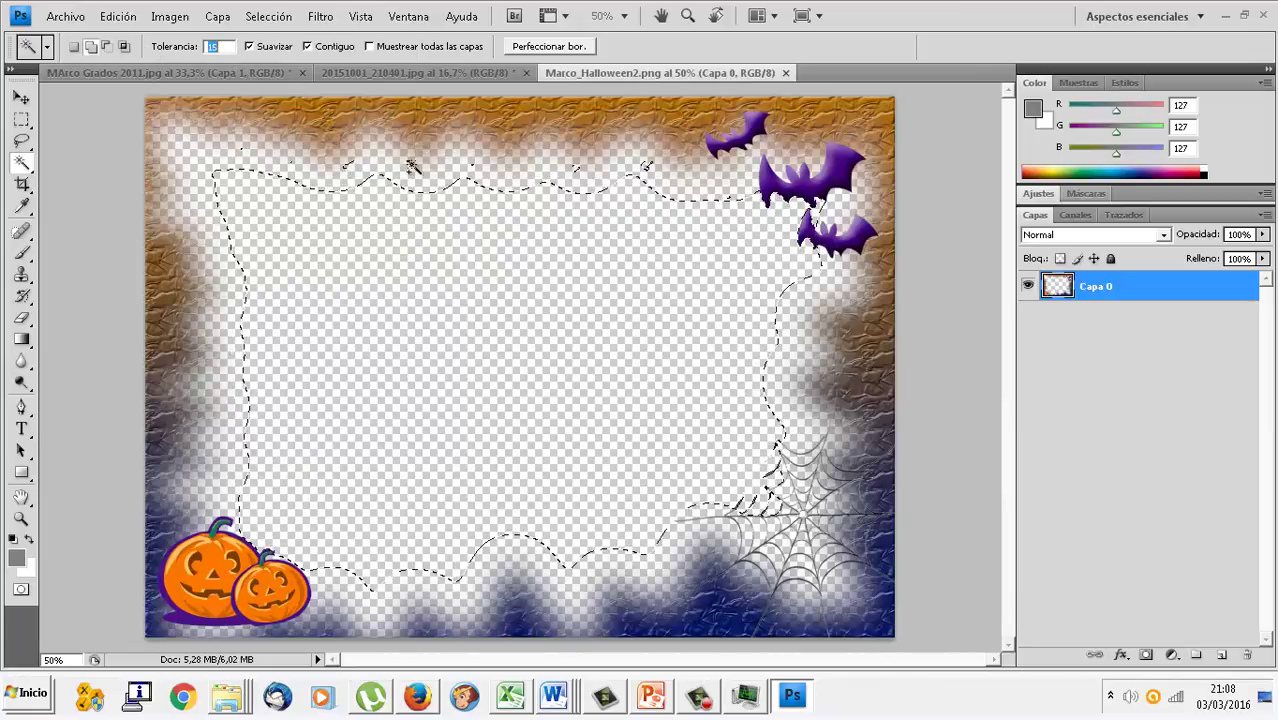
pyautogui.click(423, 172)
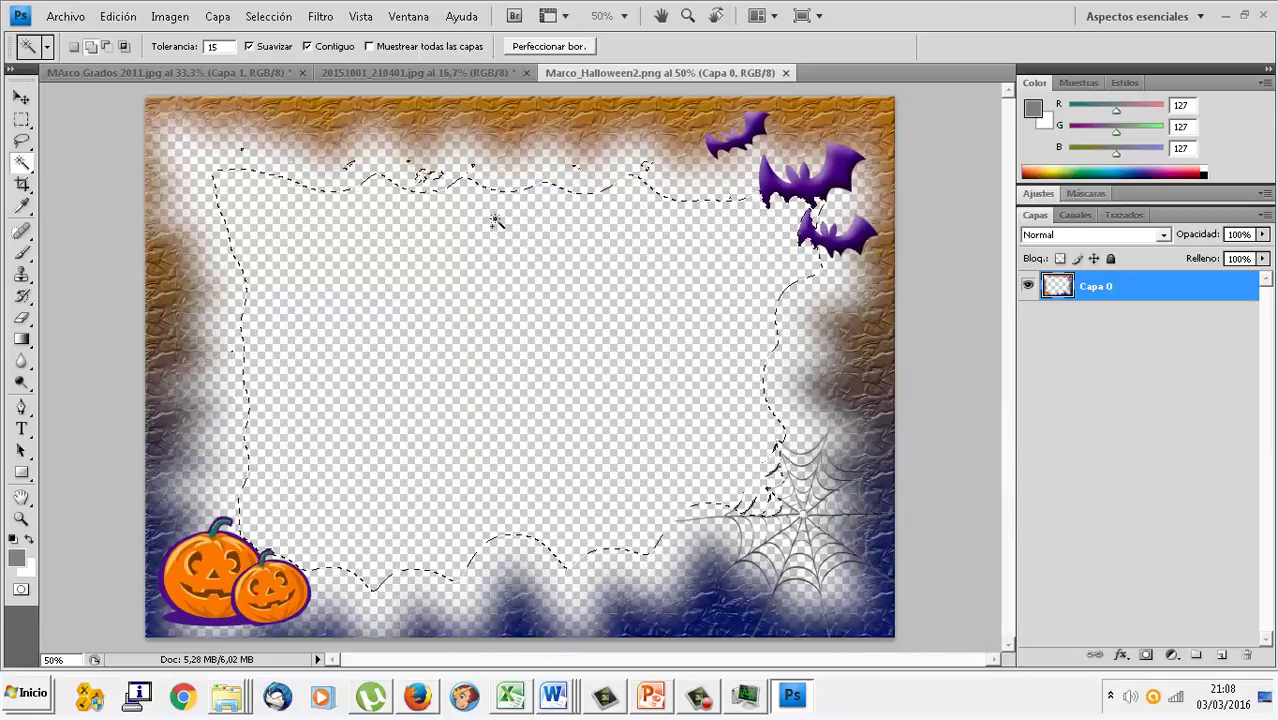
# - Back in Firefox, open the page hosting the Border-Corner Pack image result
pyautogui.click(417, 697)
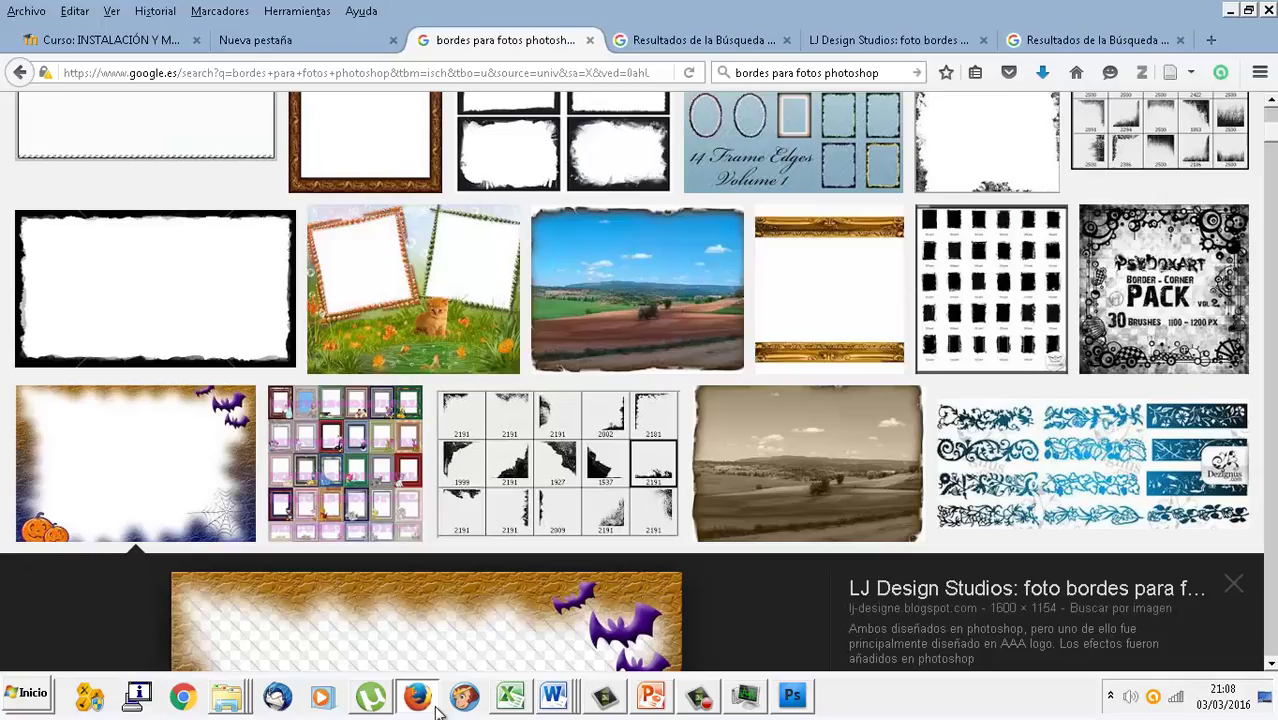
pyautogui.click(720, 37)
pyautogui.click(866, 45)
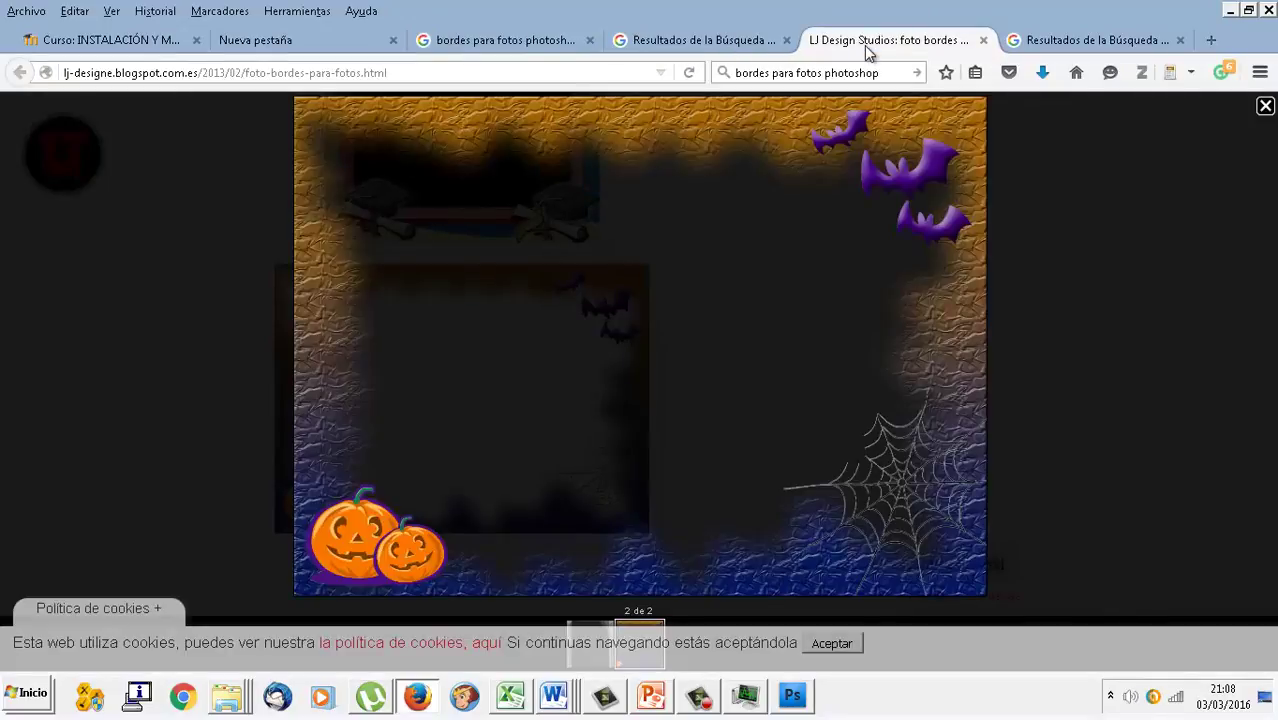
pyautogui.click(723, 40)
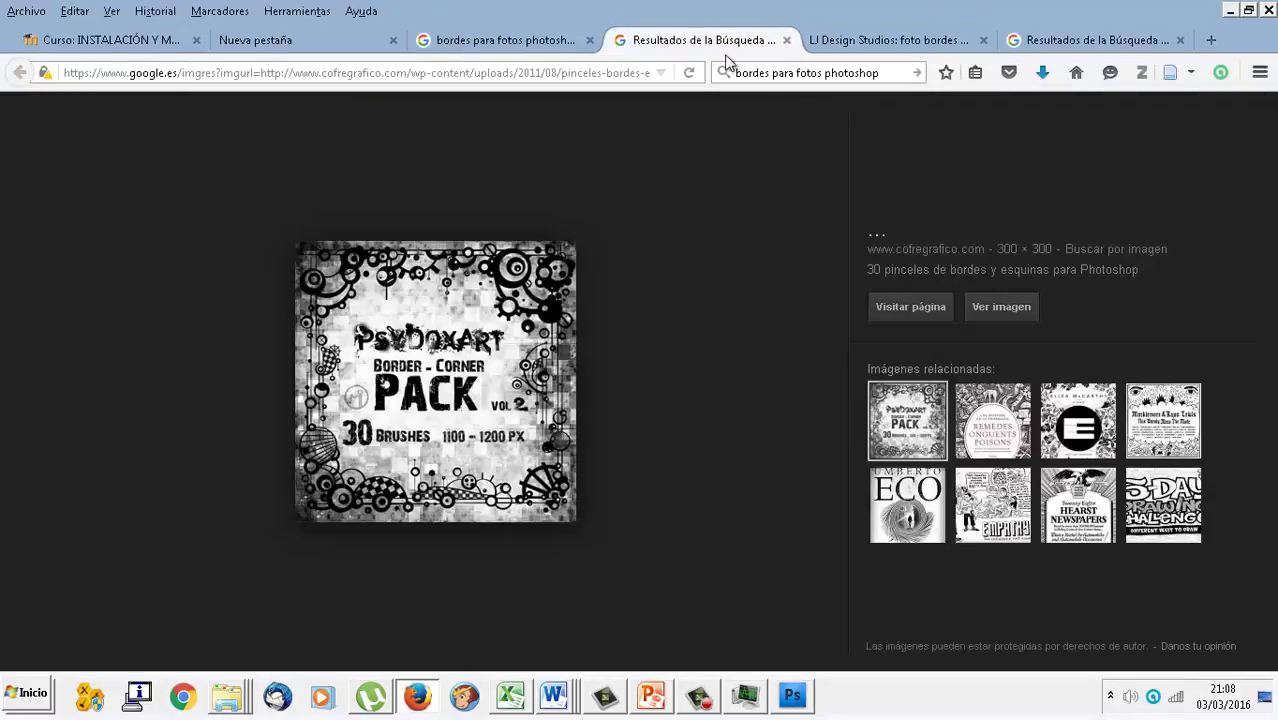
pyautogui.click(906, 299)
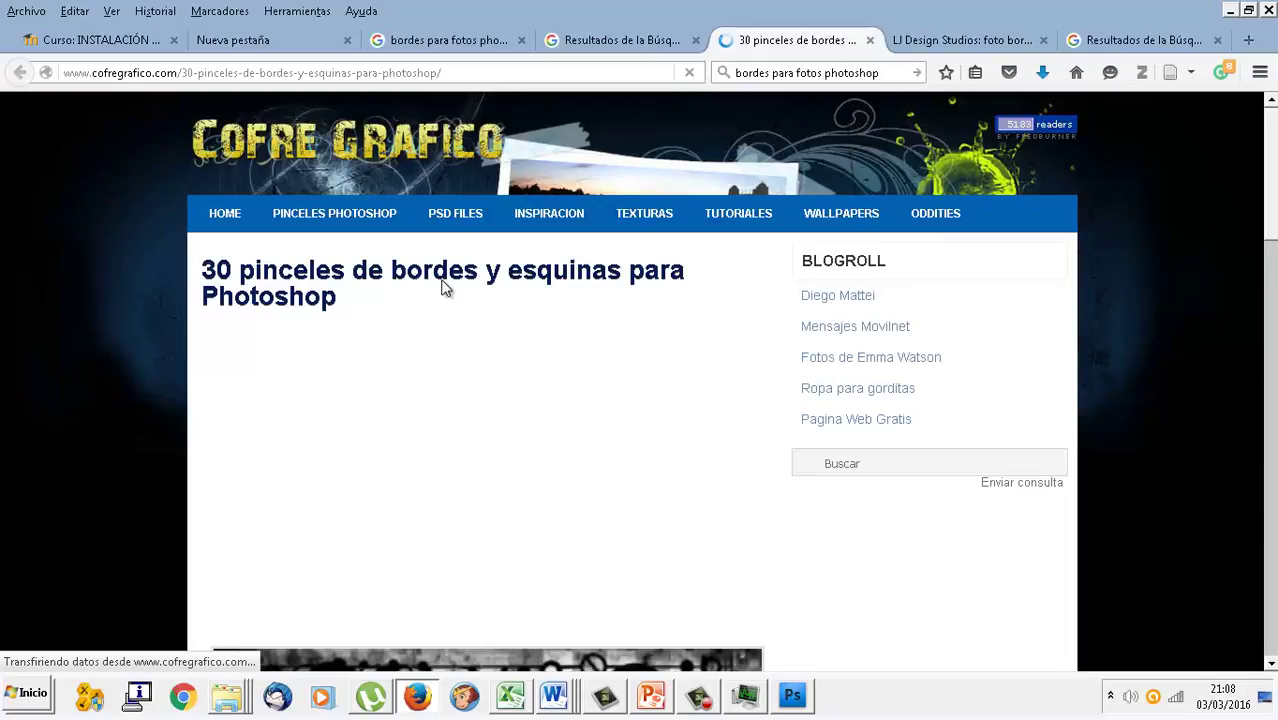
# - Scroll through the cofregrafico '30 pinceles' article down to its Descargar link
pyautogui.scroll(-3, 440, 280)
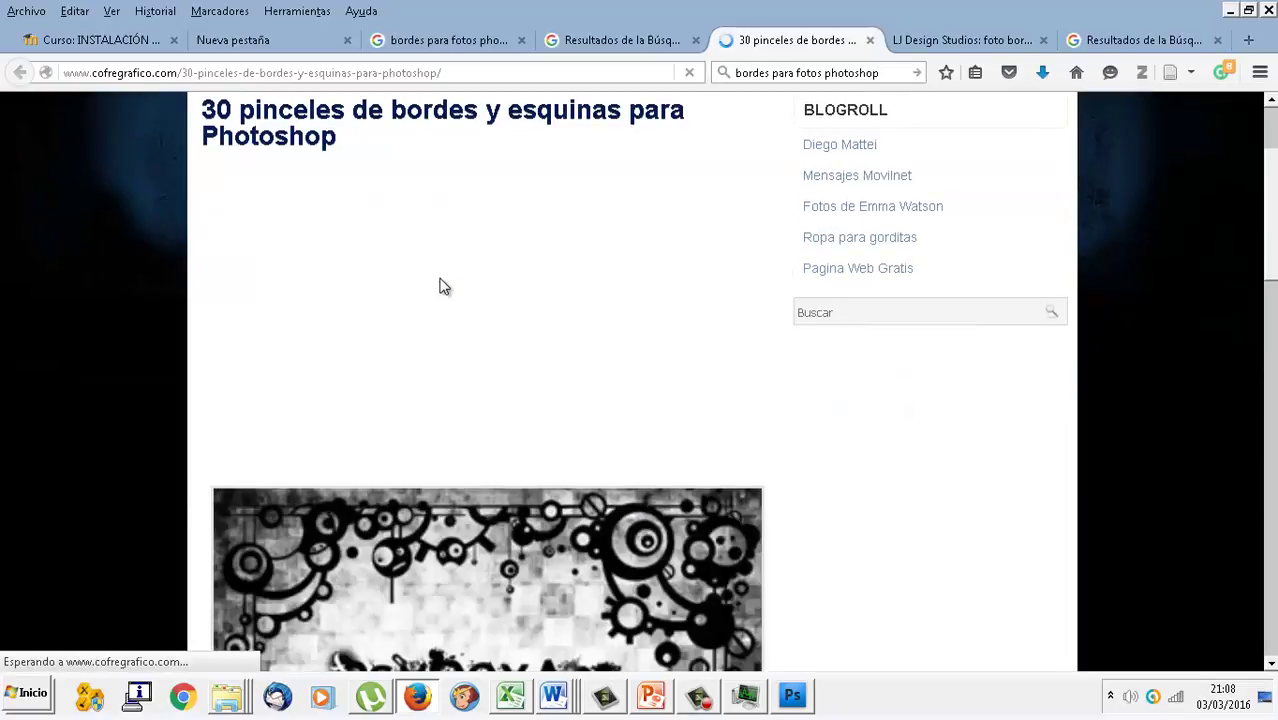
pyautogui.scroll(-4, 440, 280)
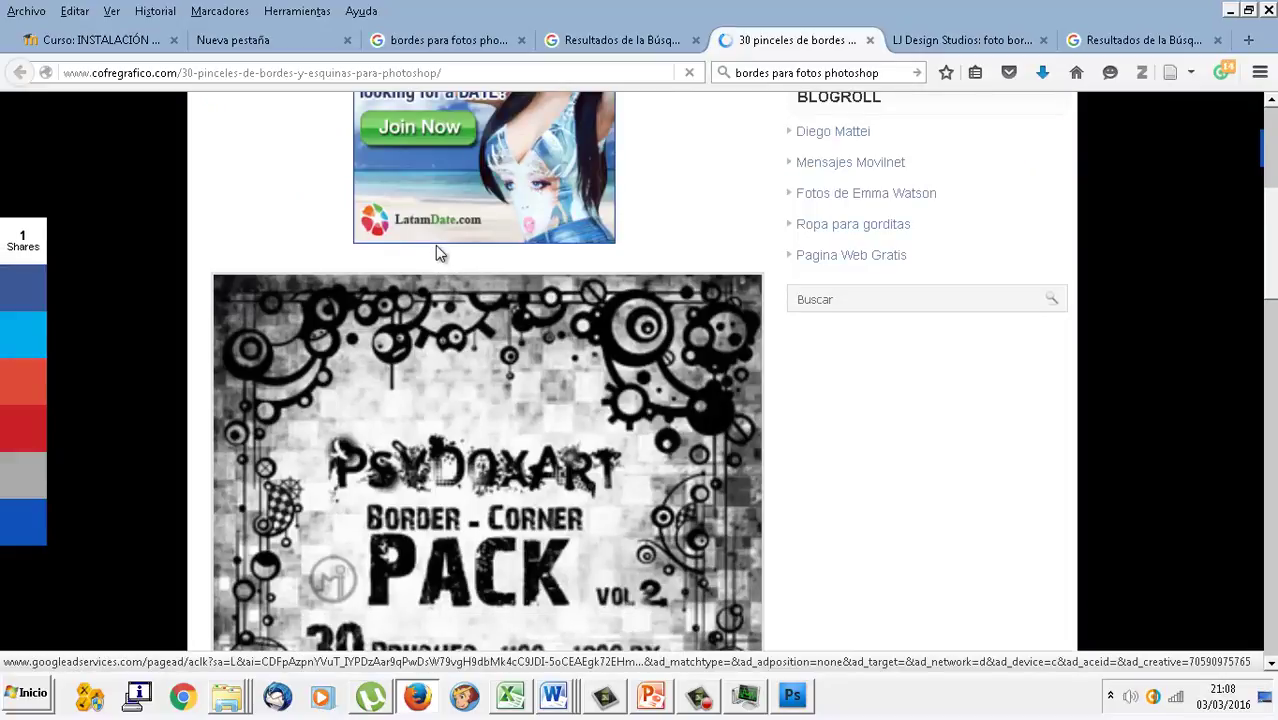
pyautogui.scroll(-3, 437, 252)
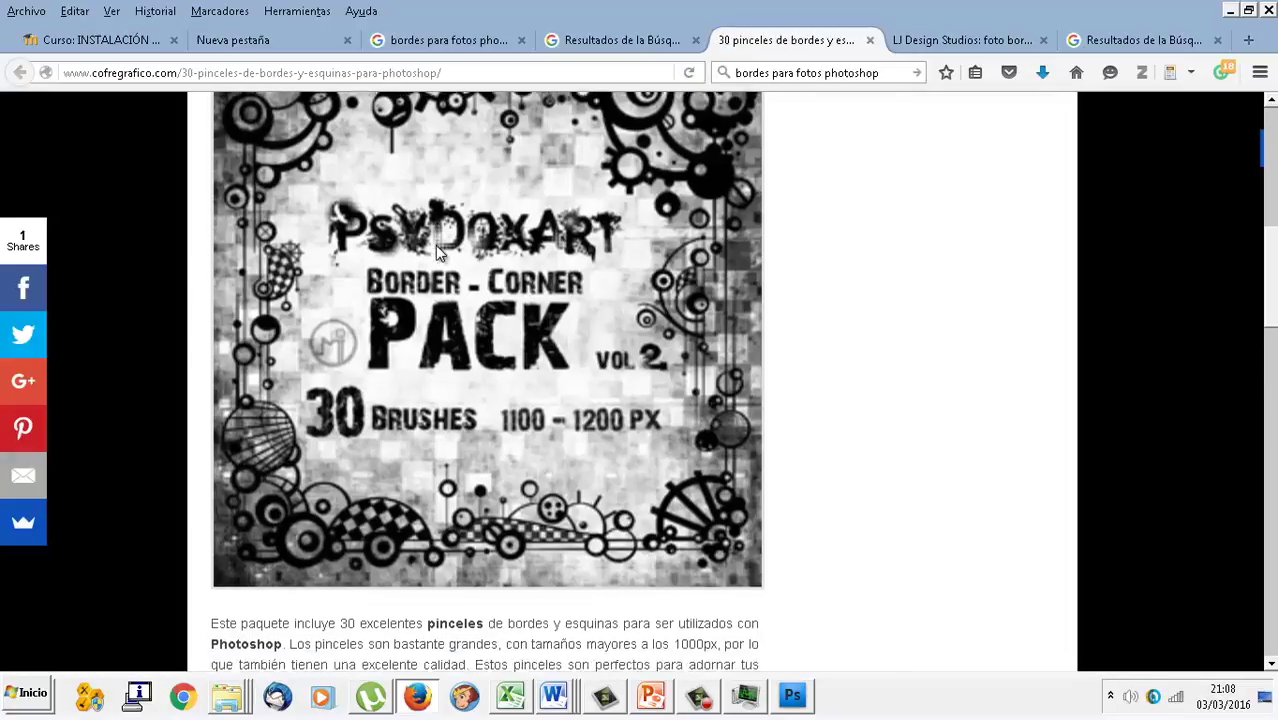
pyautogui.scroll(-3, 437, 252)
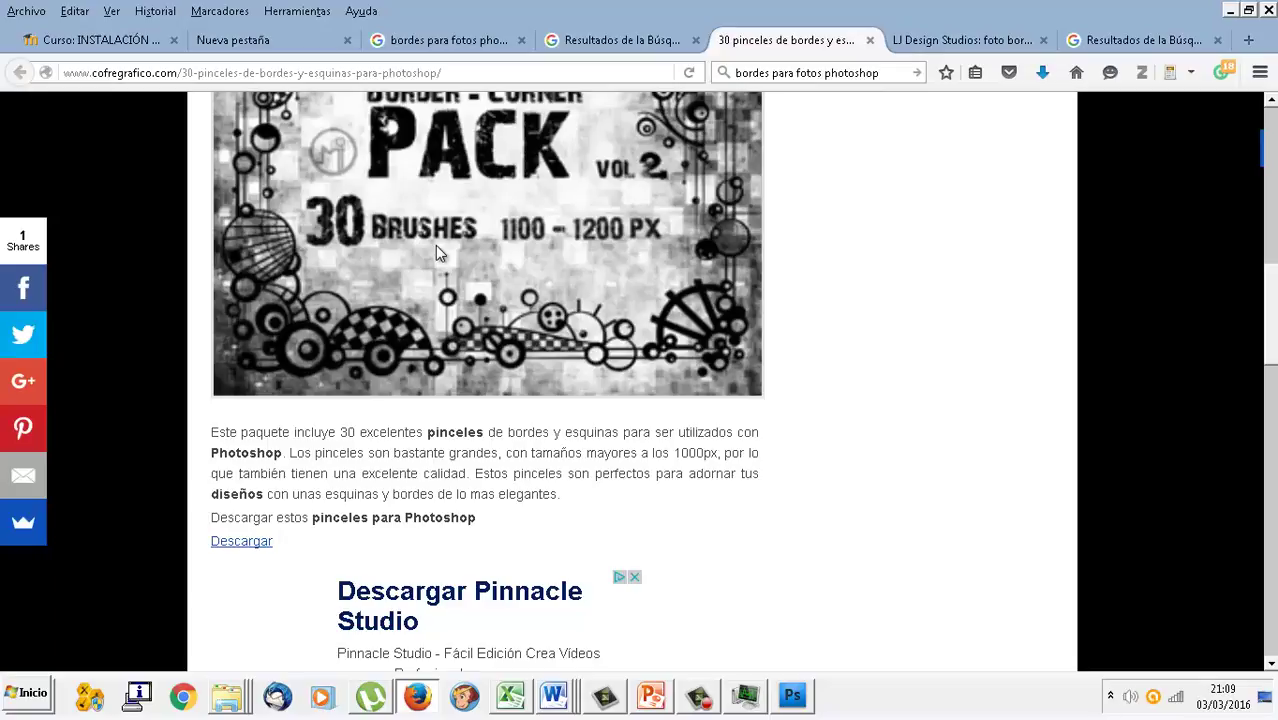
pyautogui.scroll(-2, 436, 252)
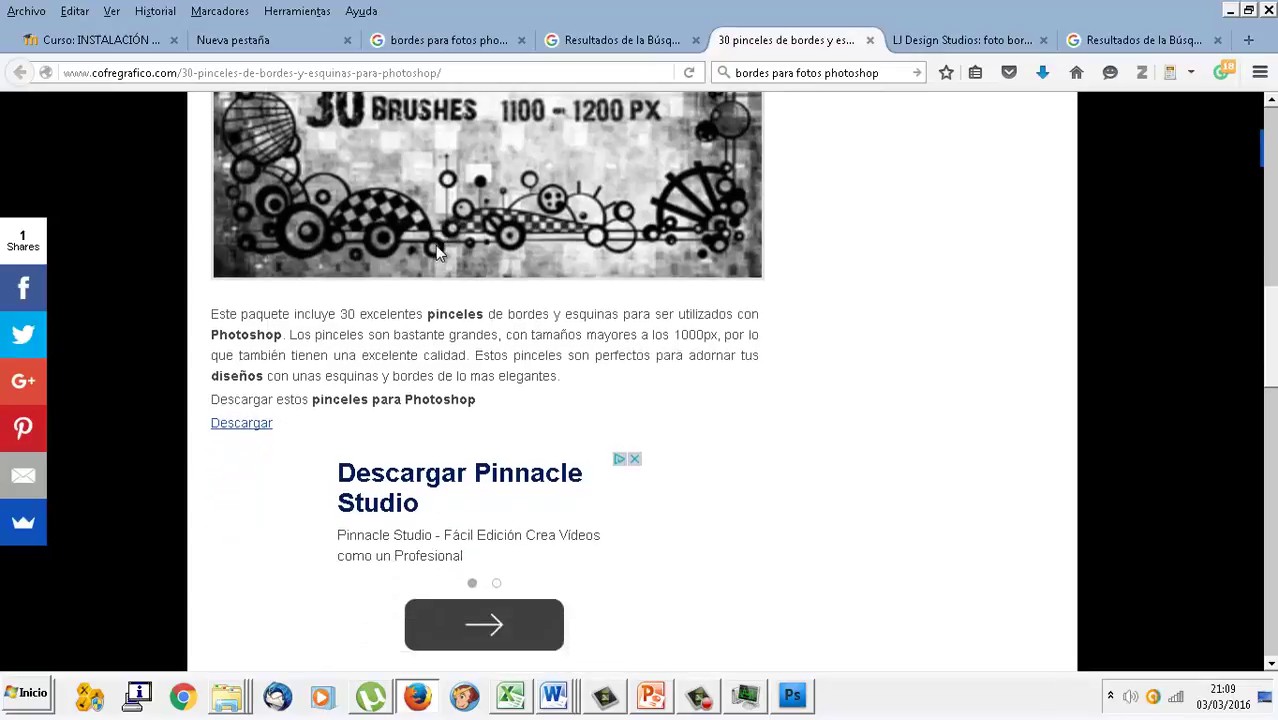
pyautogui.scroll(-2, 436, 252)
pyautogui.scroll(-1, 436, 252)
pyautogui.scroll(2, 437, 252)
pyautogui.scroll(3, 437, 252)
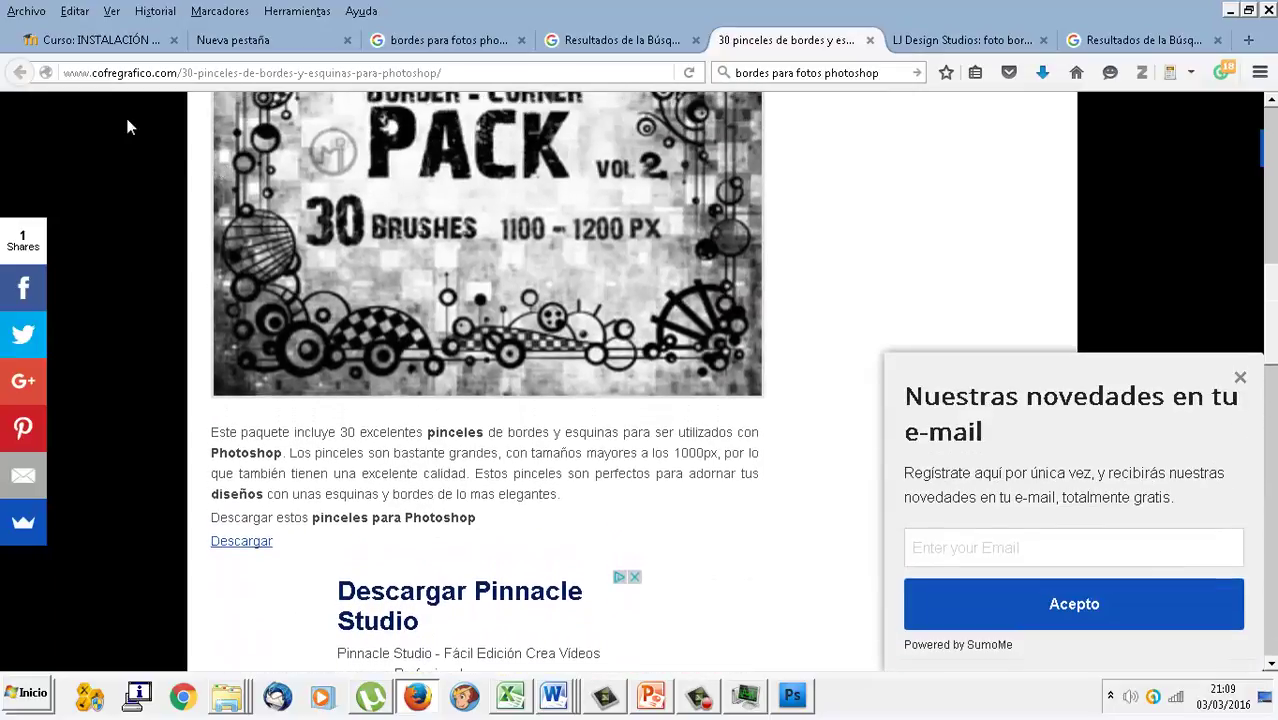
# - From the image results grid, open the '50 marcos artísticos' source page in a new tab
pyautogui.click(652, 48)
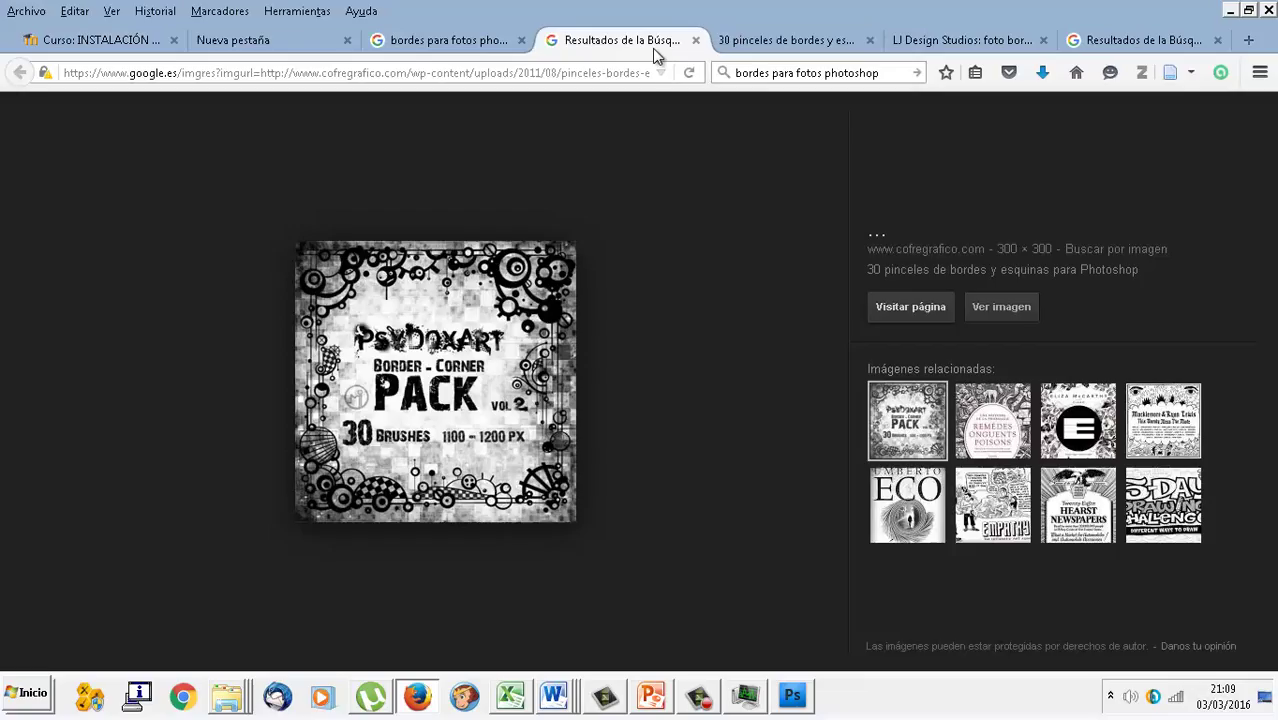
pyautogui.click(442, 38)
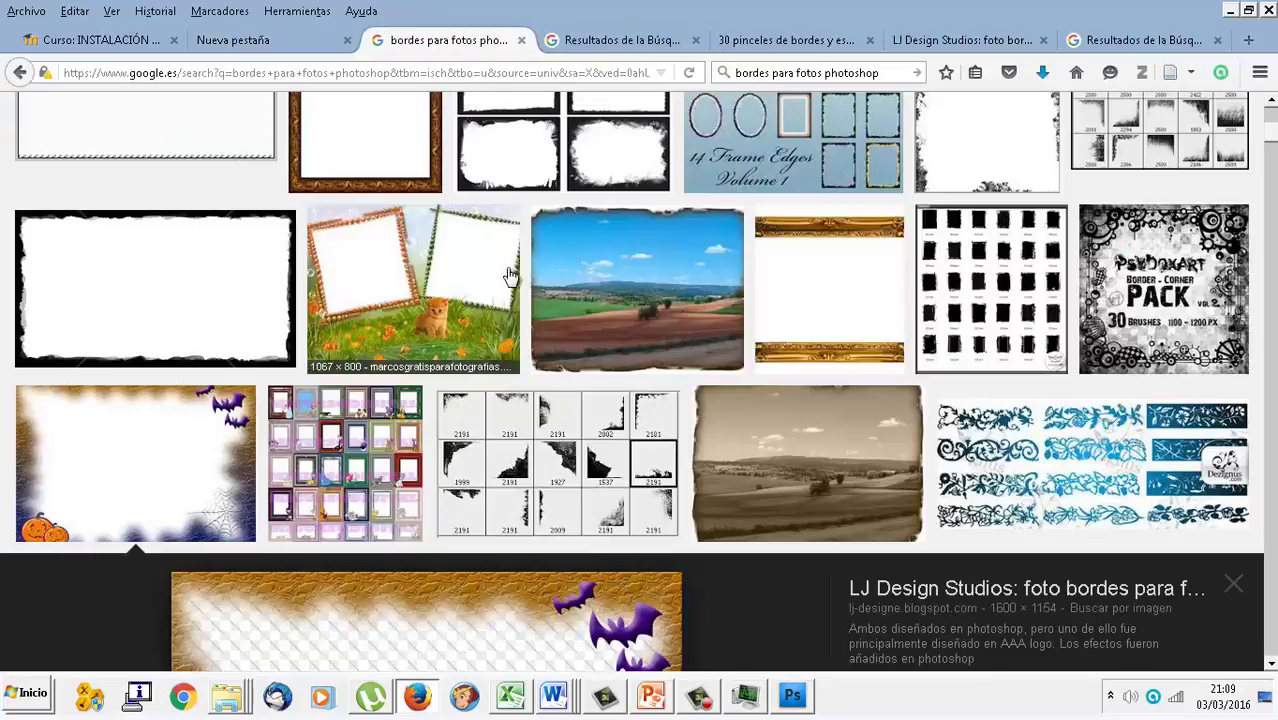
pyautogui.scroll(-2, 512, 287)
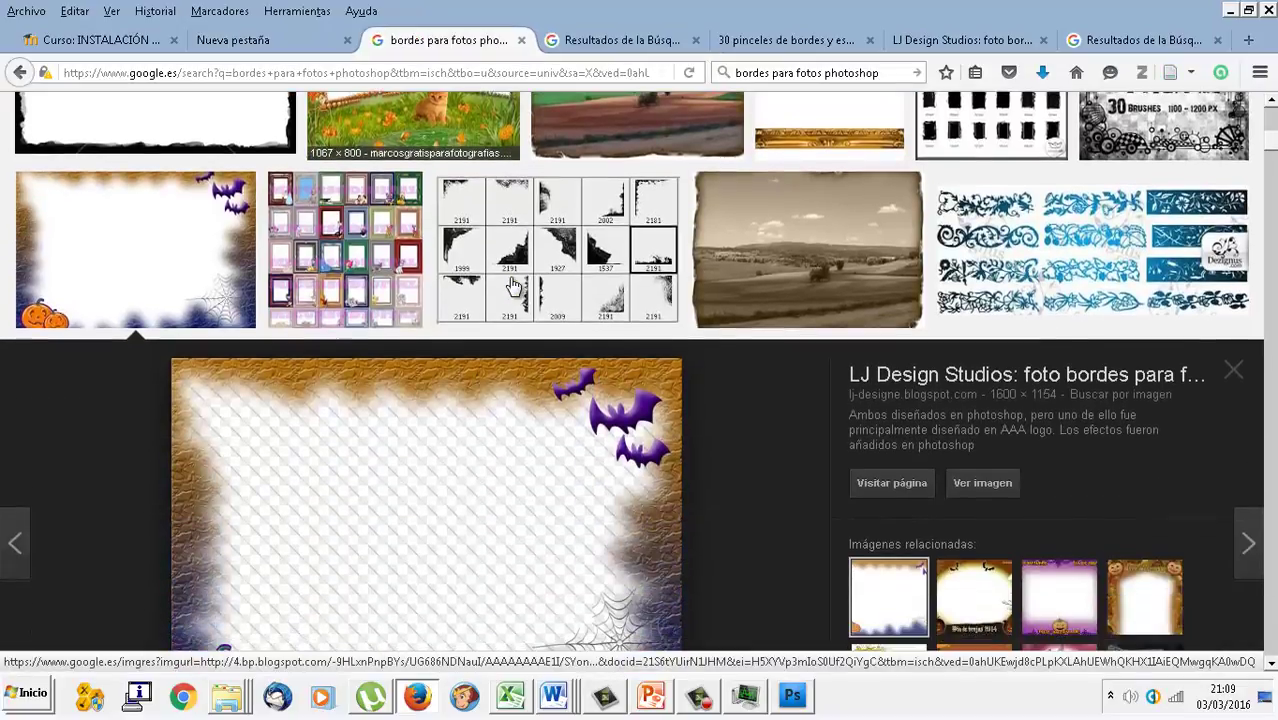
pyautogui.scroll(-4, 512, 287)
pyautogui.scroll(-2, 512, 287)
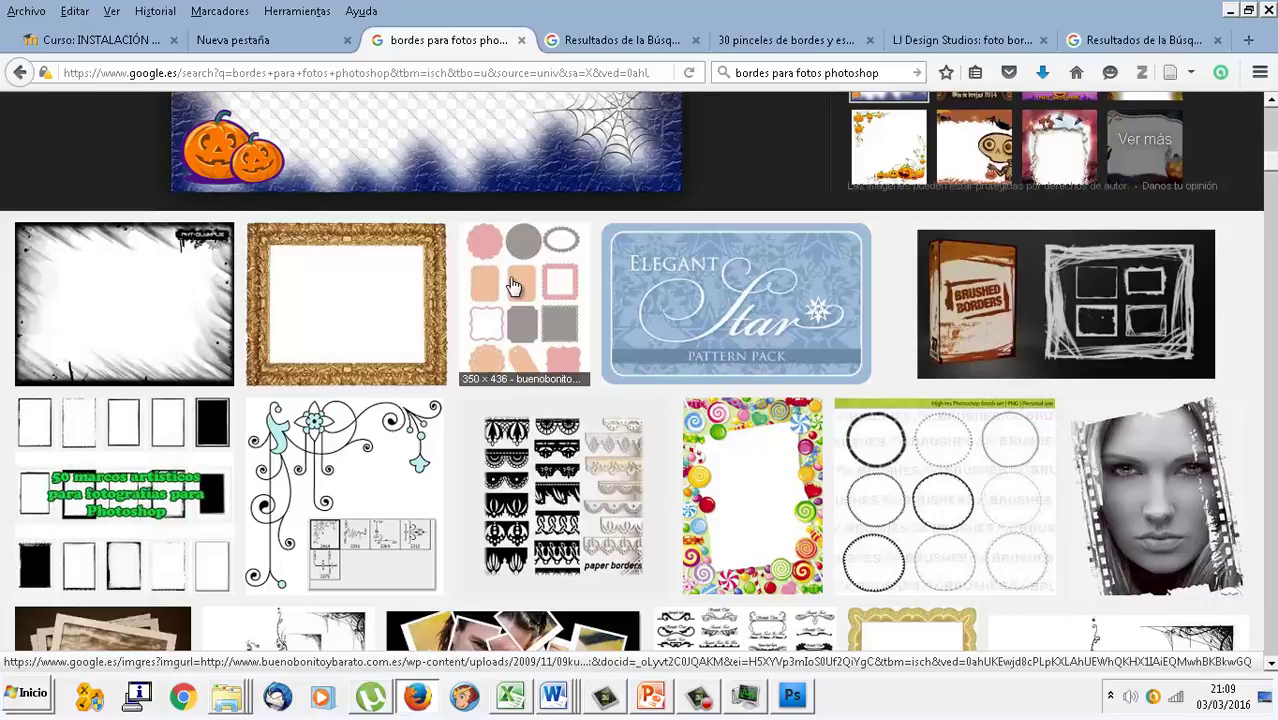
pyautogui.click(176, 450)
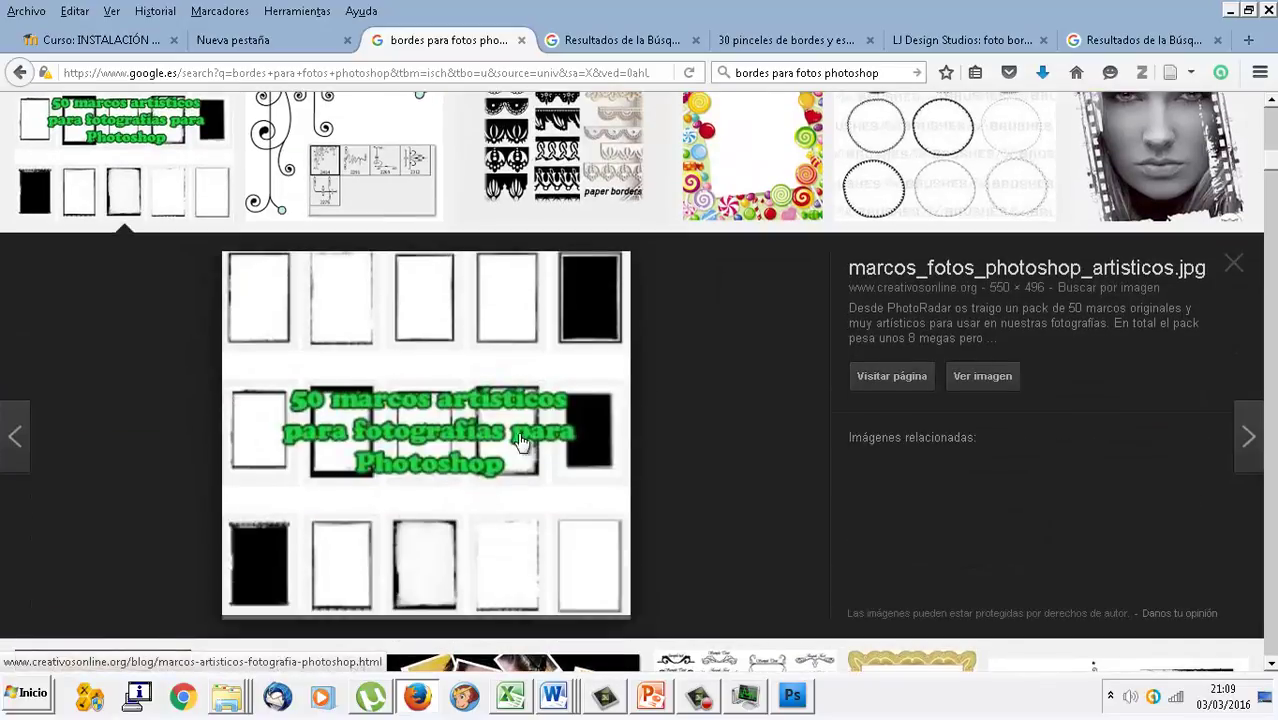
pyautogui.click(872, 380)
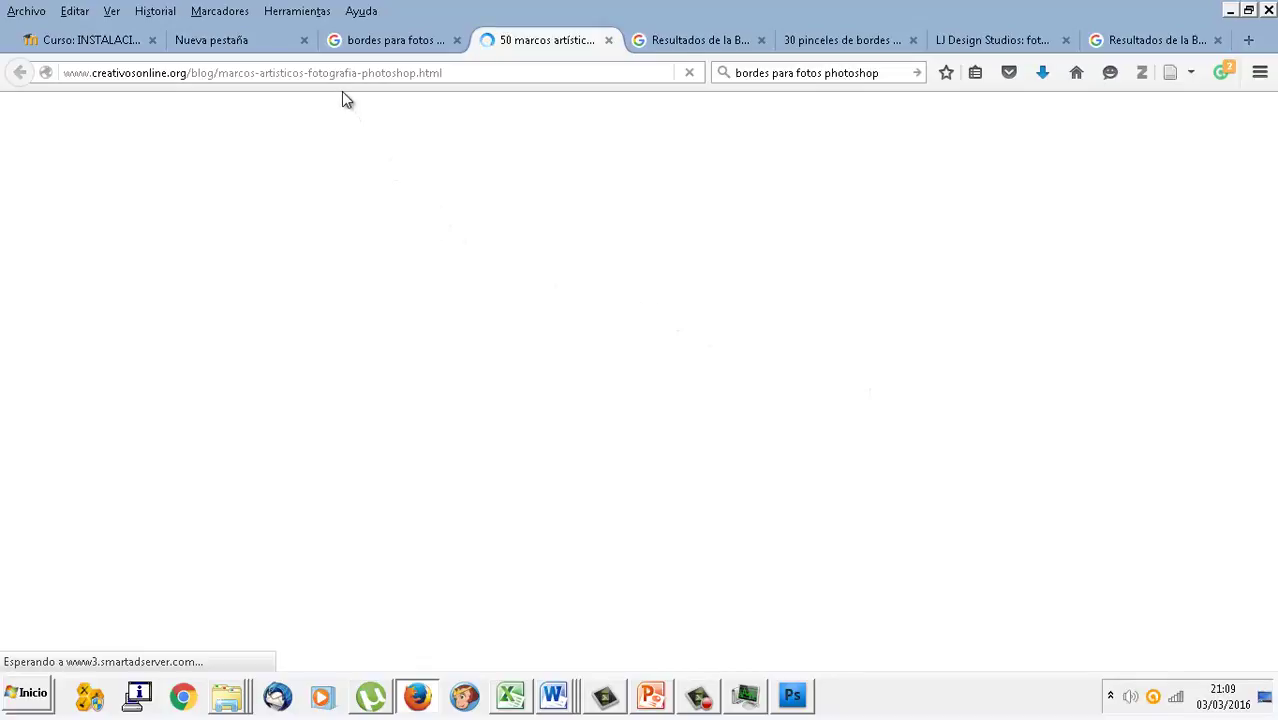
# - Close the empty new tab and cycle through the tabs, ending on the LJ Design Studios Halloween page
pyautogui.click(304, 40)
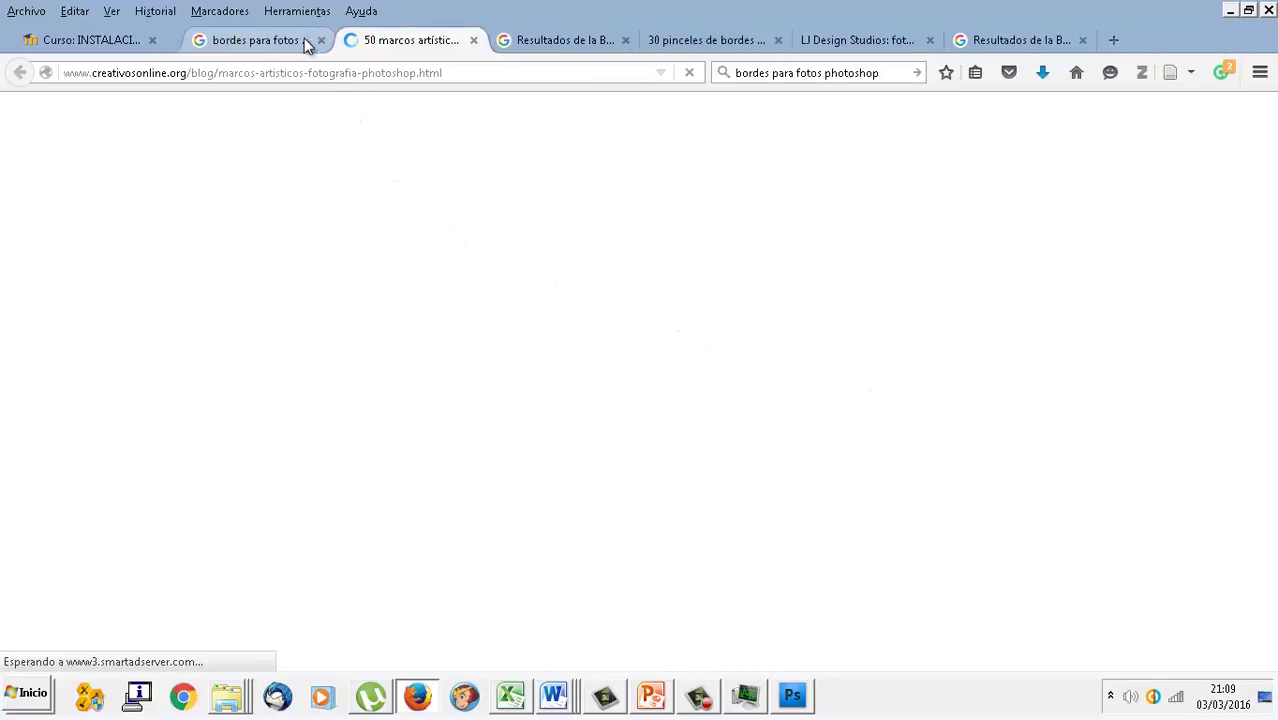
pyautogui.click(530, 44)
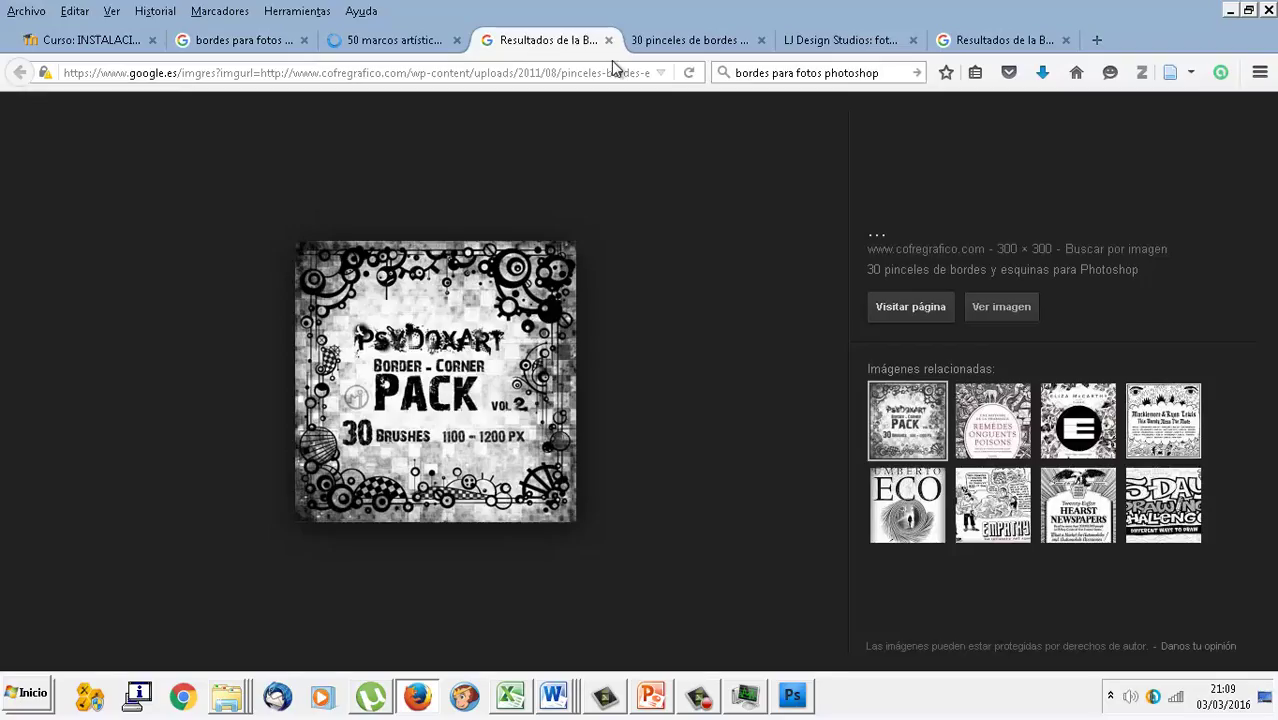
pyautogui.click(460, 42)
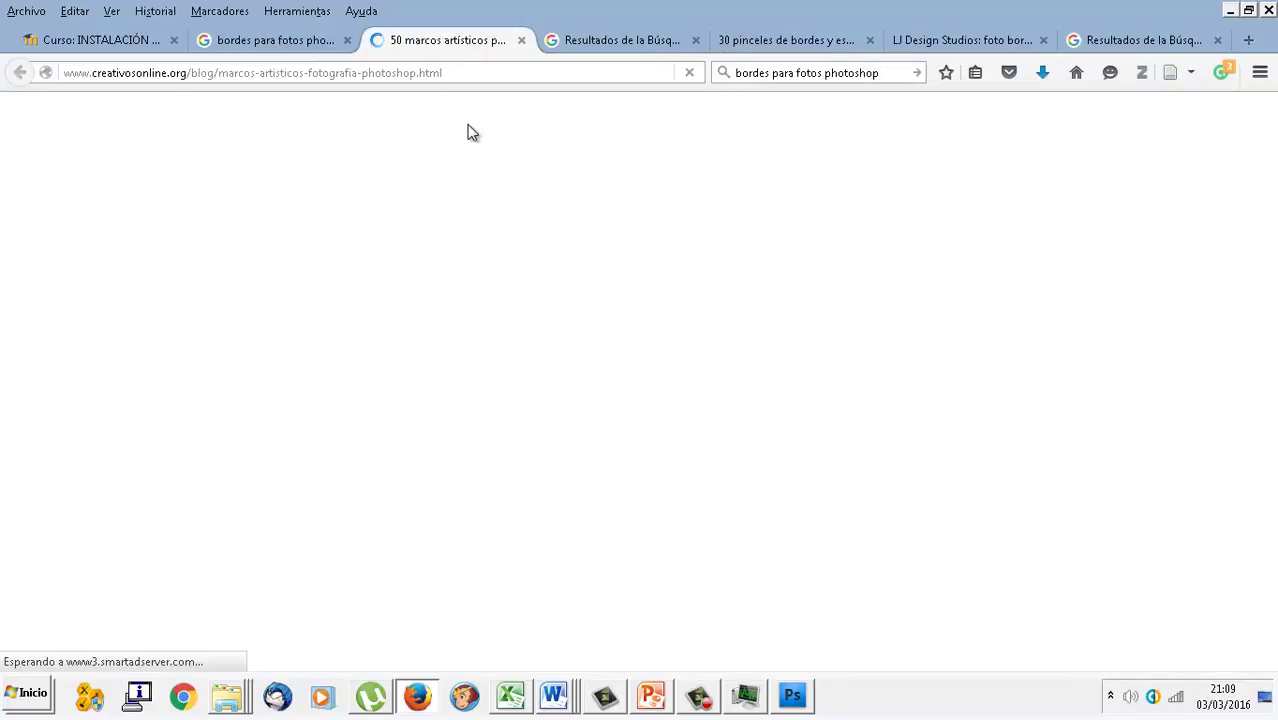
pyautogui.click(957, 42)
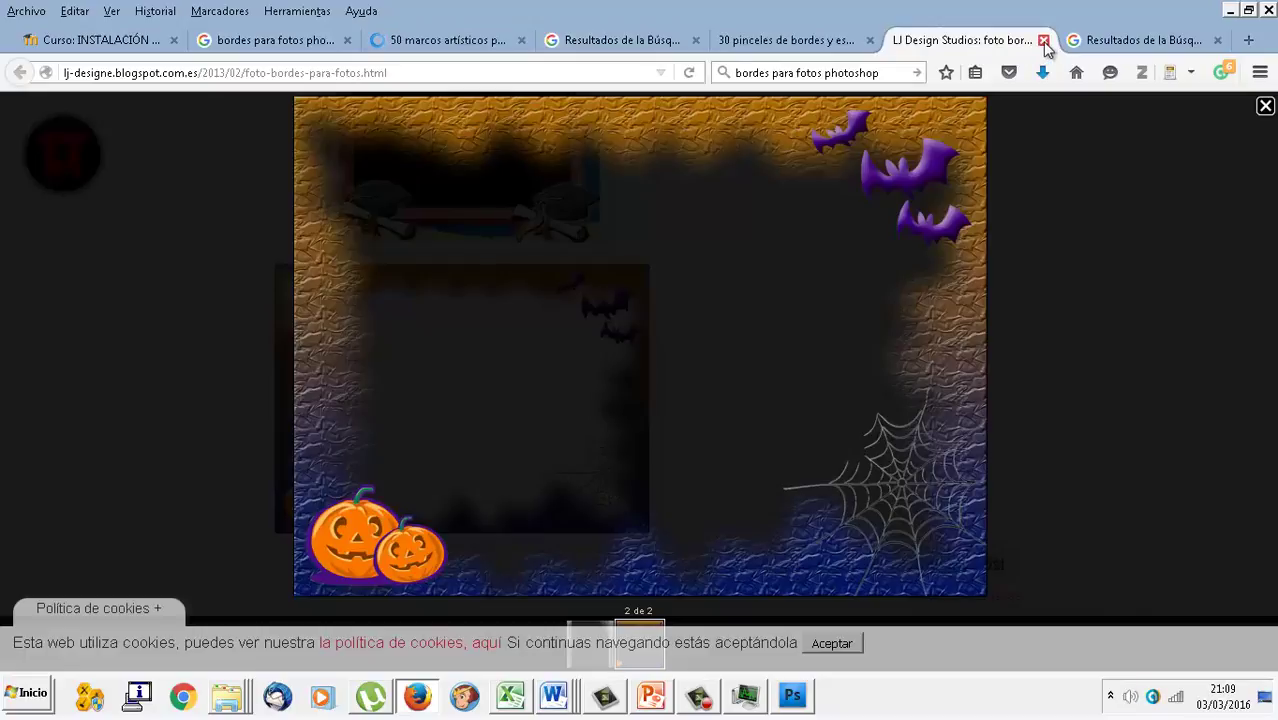
pyautogui.click(846, 72)
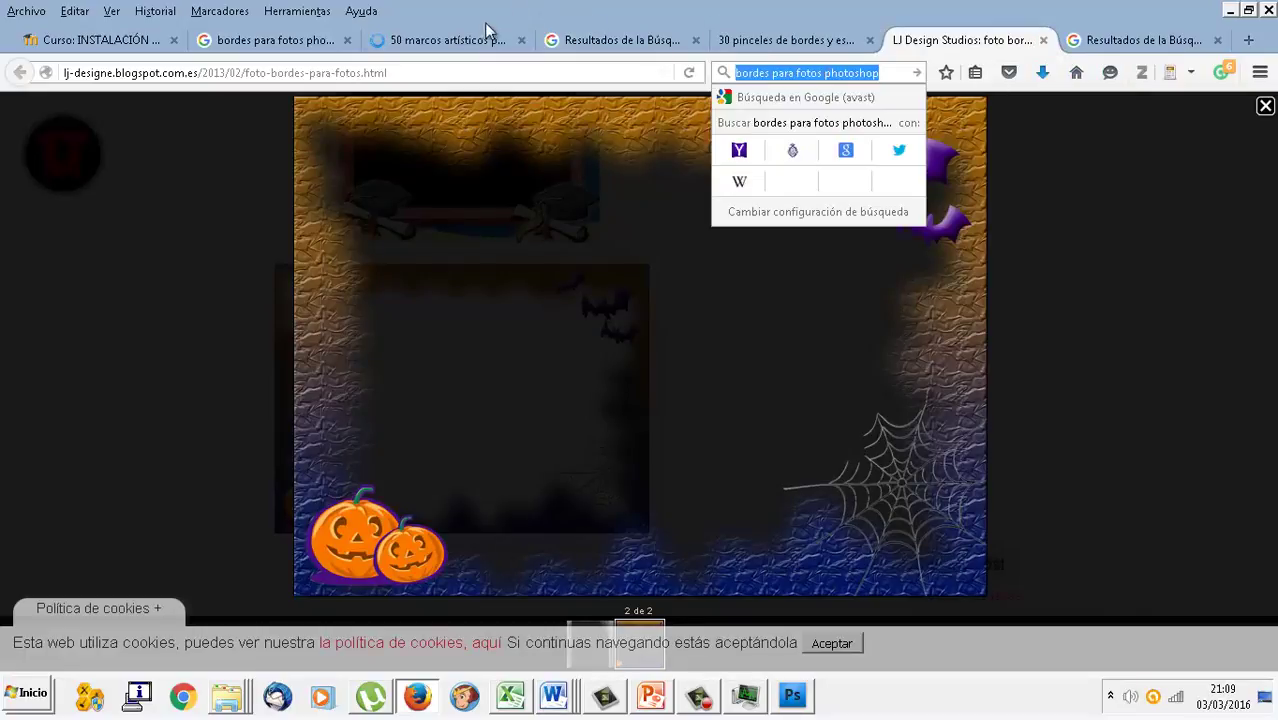
pyautogui.click(467, 44)
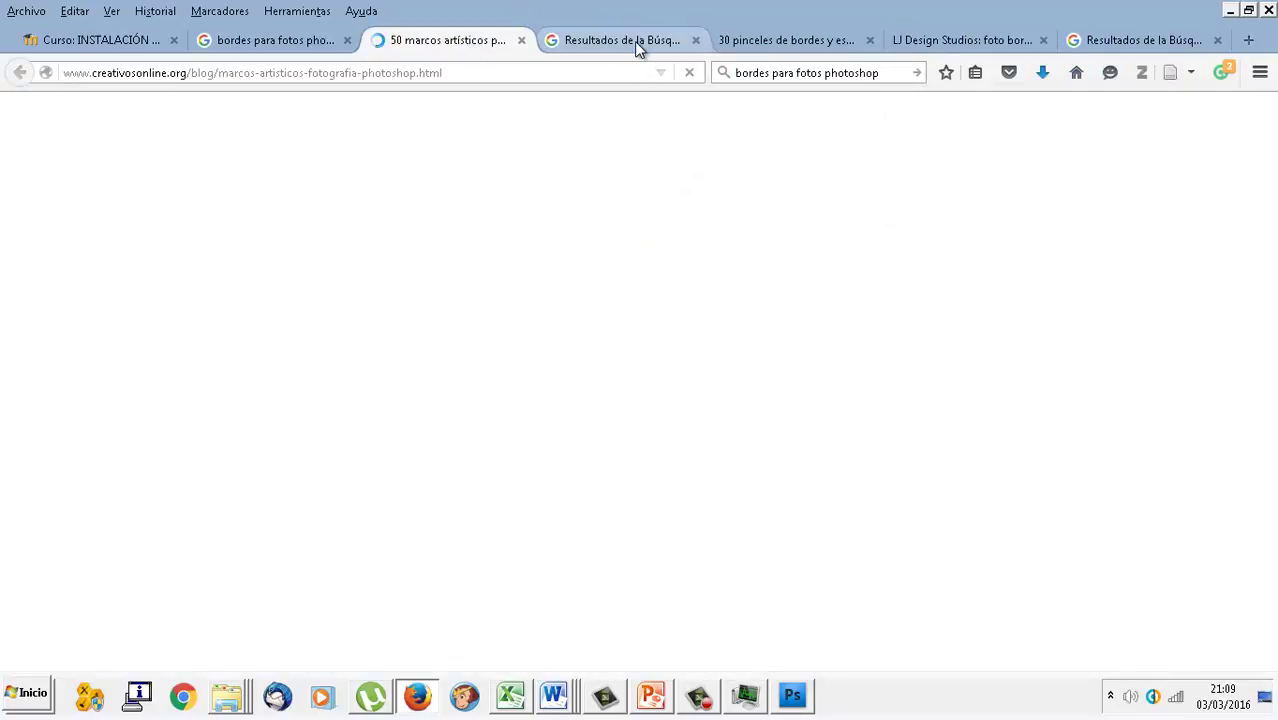
pyautogui.click(634, 41)
pyautogui.click(456, 38)
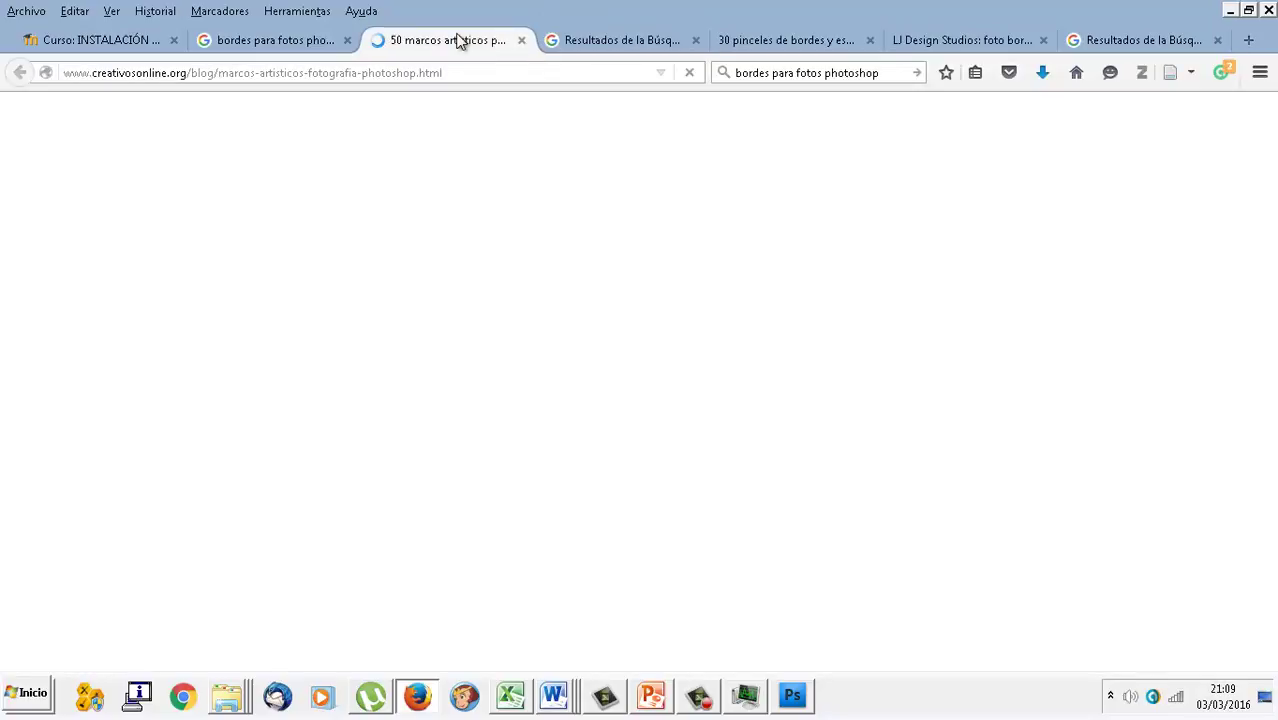
pyautogui.click(611, 41)
pyautogui.click(848, 50)
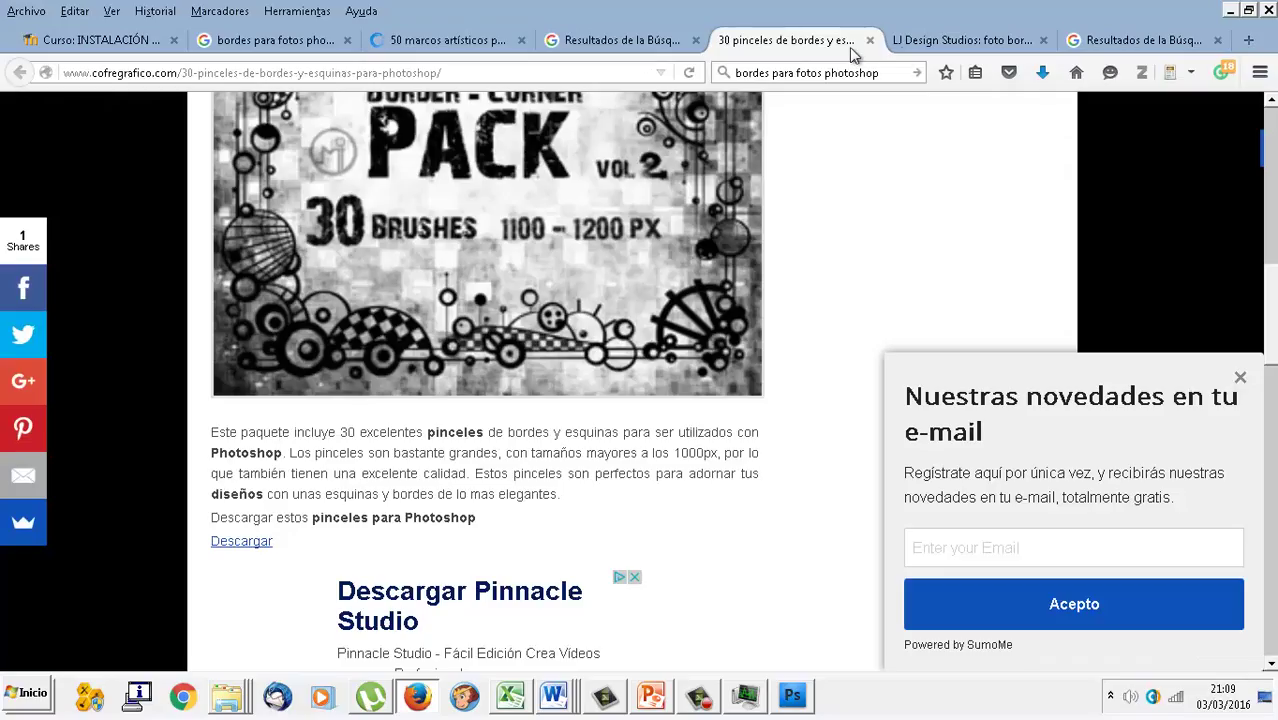
pyautogui.click(955, 48)
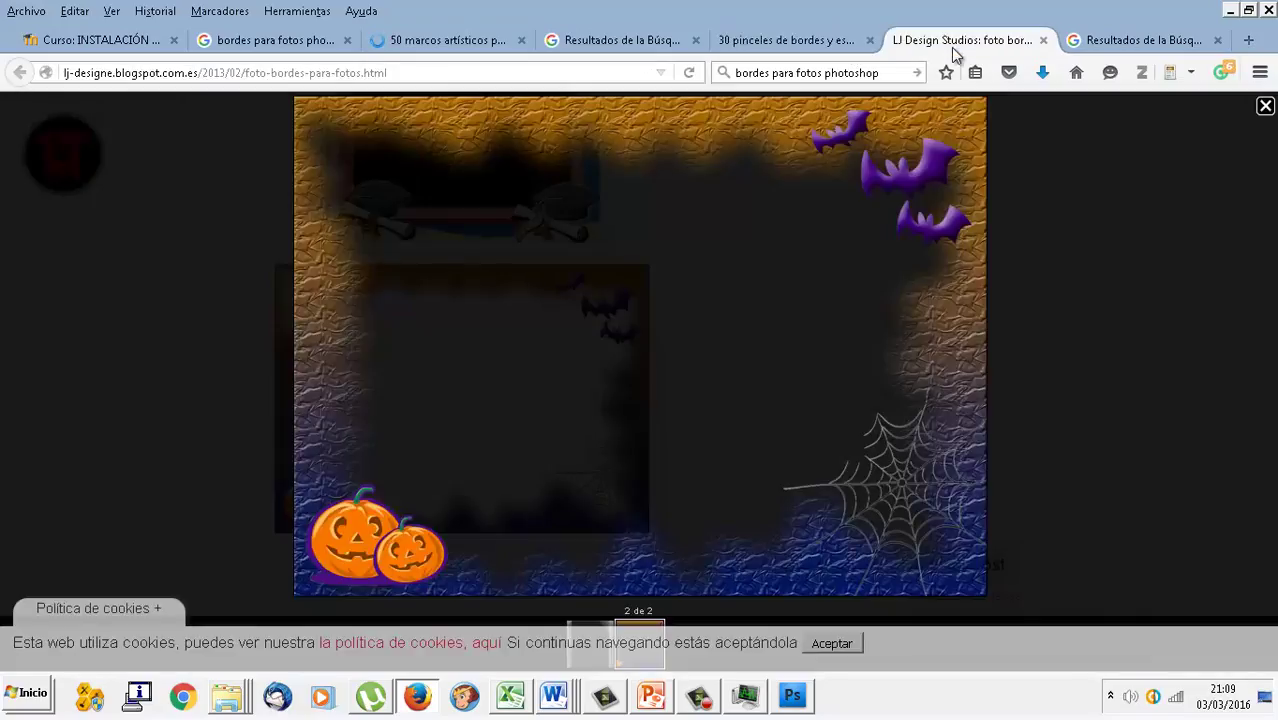
# - Remove 'fotos' from the search terms and rerun the 'bordes para photoshop' search
pyautogui.click(818, 72)
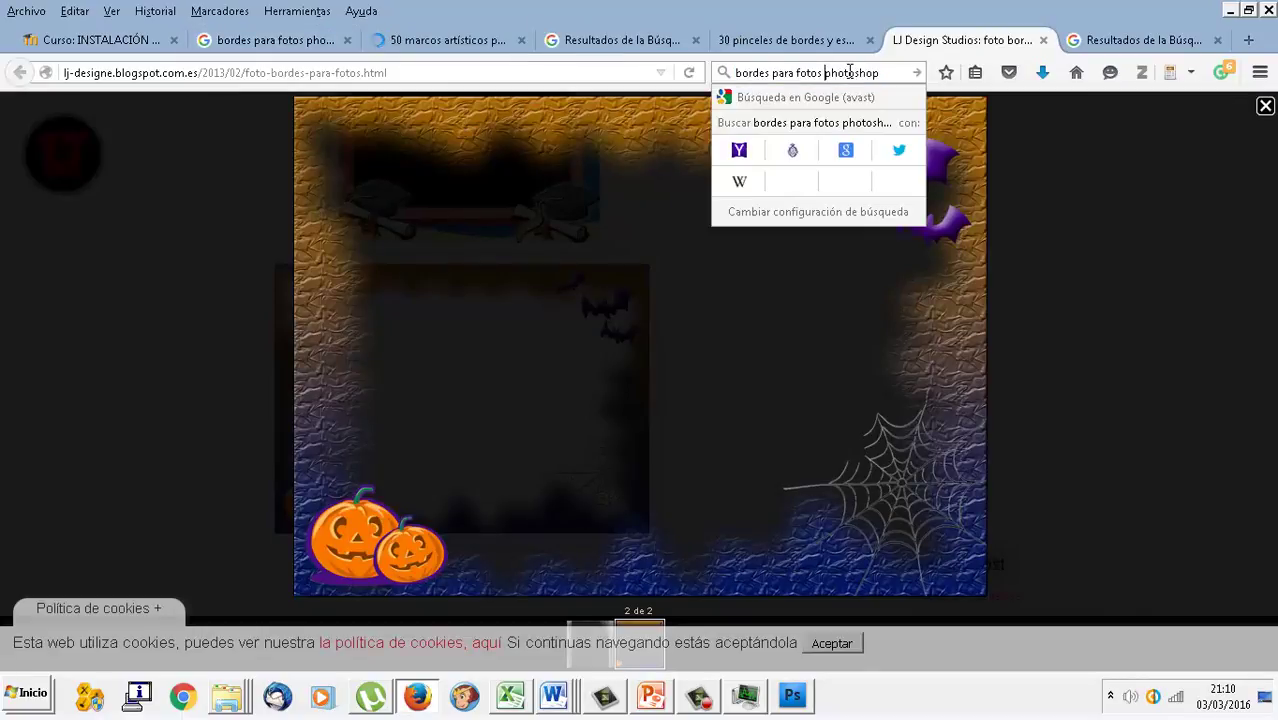
pyautogui.doubleClick(818, 74)
pyautogui.press('Delete')
pyautogui.press('Return')
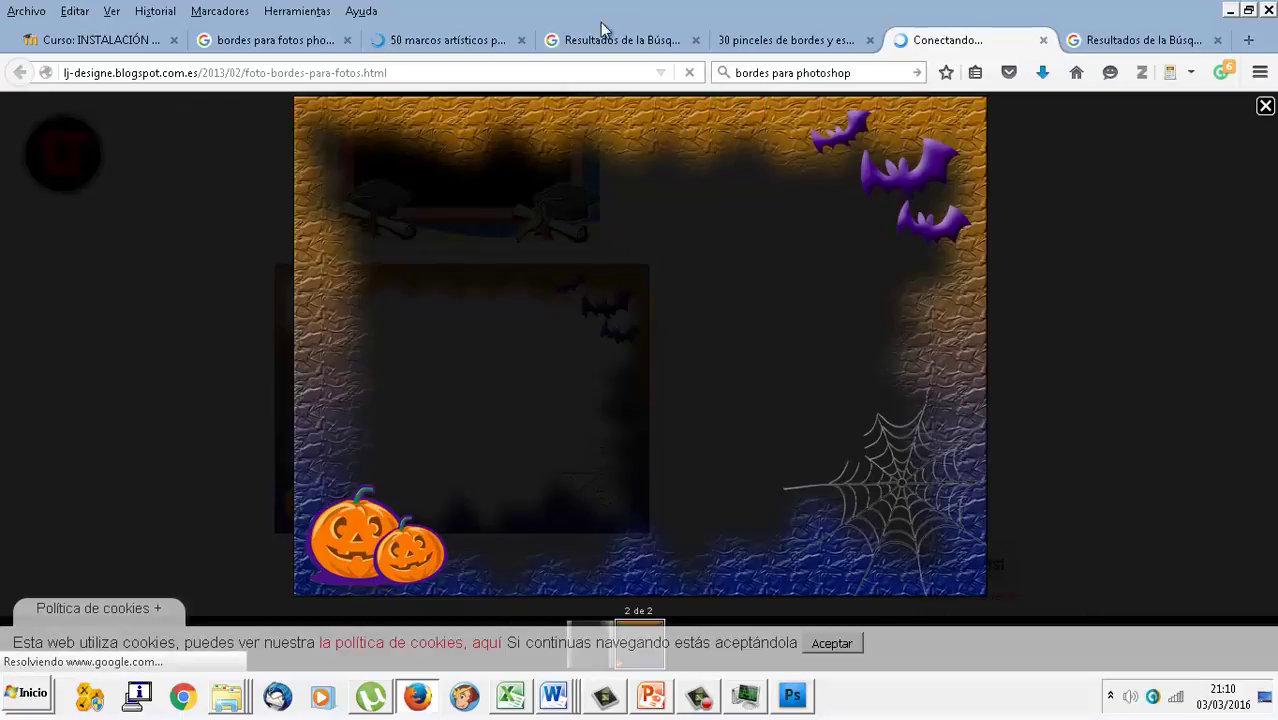
# - Scroll through the frame images in the '50 marcos artísticos' article
pyautogui.click(435, 42)
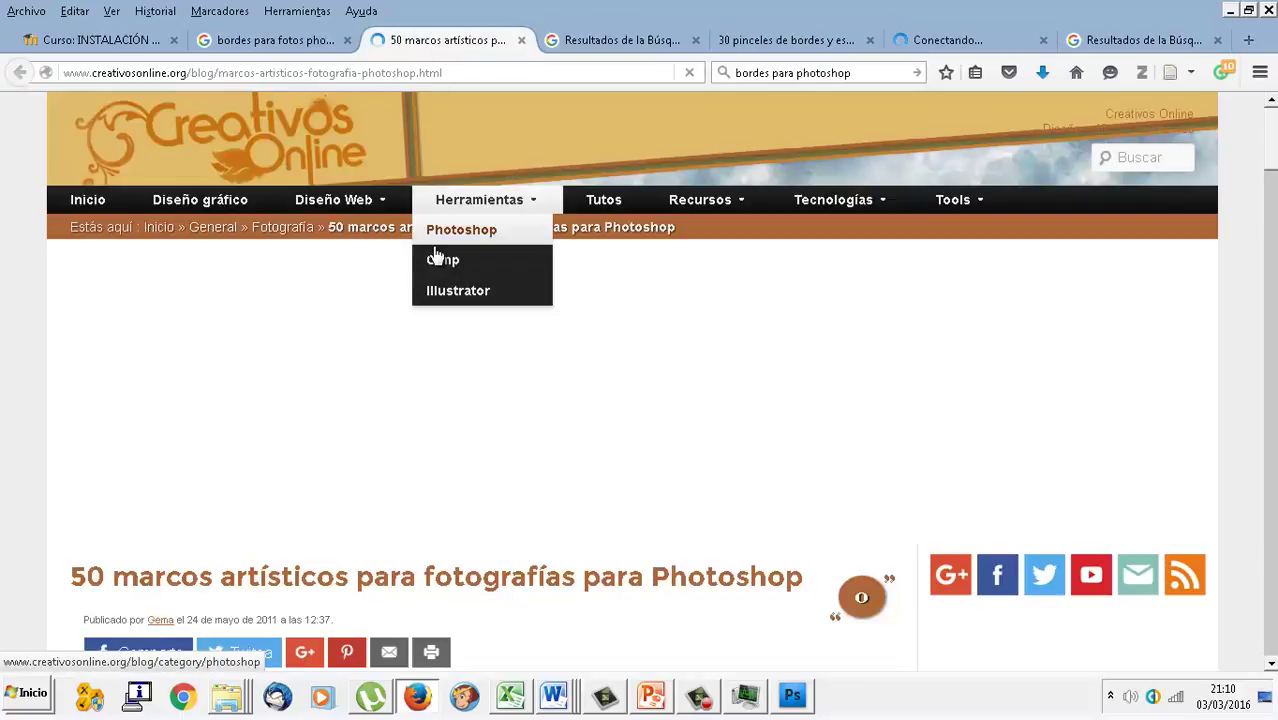
pyautogui.scroll(-2, 285, 350)
pyautogui.scroll(-2, 270, 365)
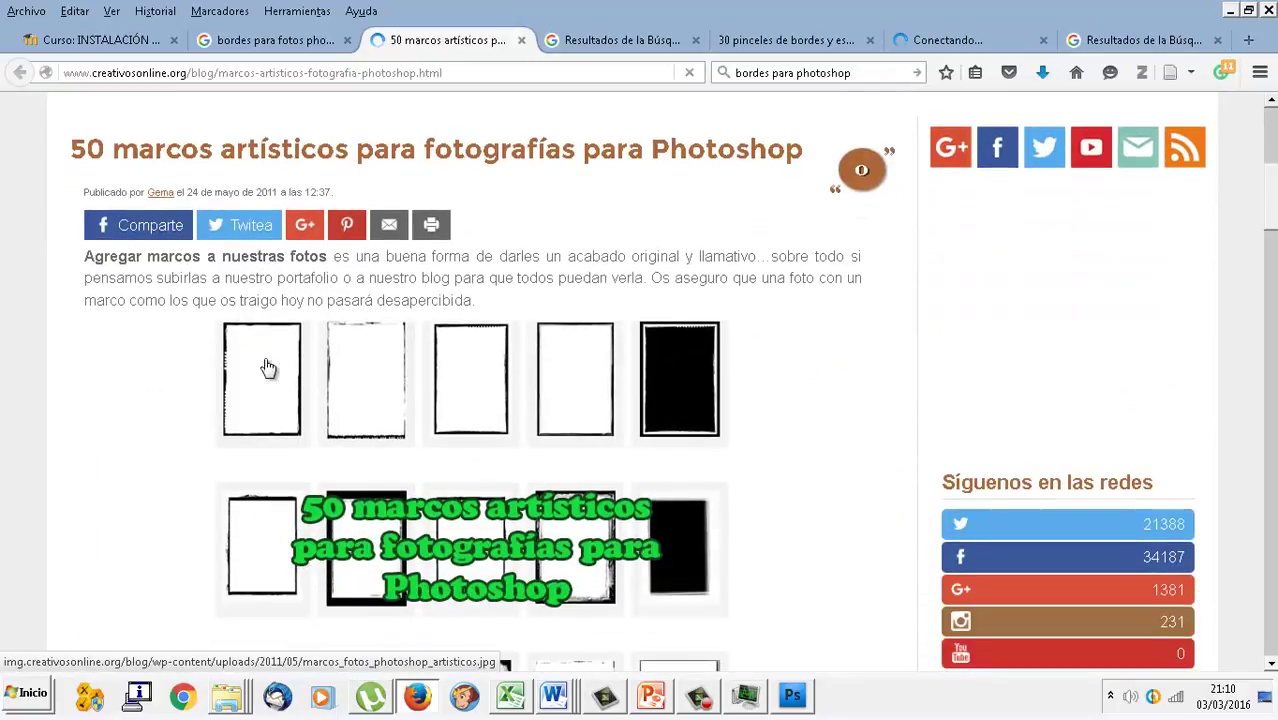
pyautogui.scroll(-2, 268, 368)
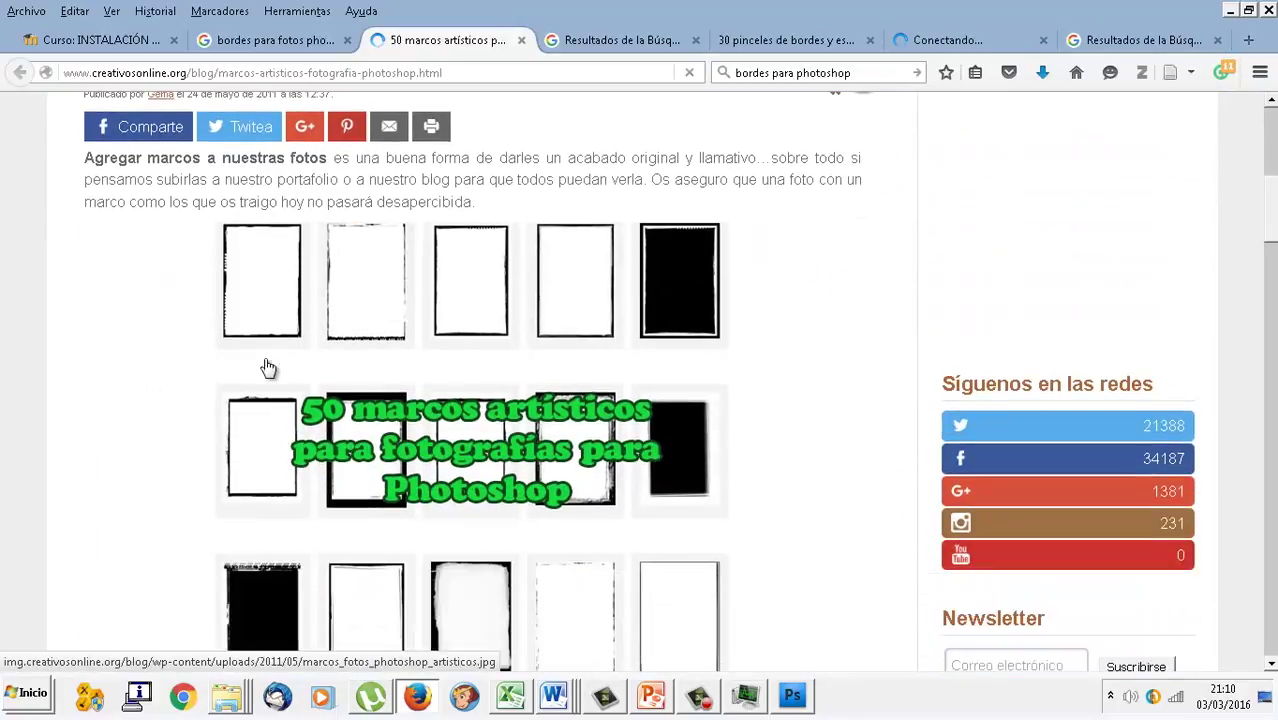
pyautogui.scroll(-2, 268, 368)
pyautogui.scroll(-5, 268, 365)
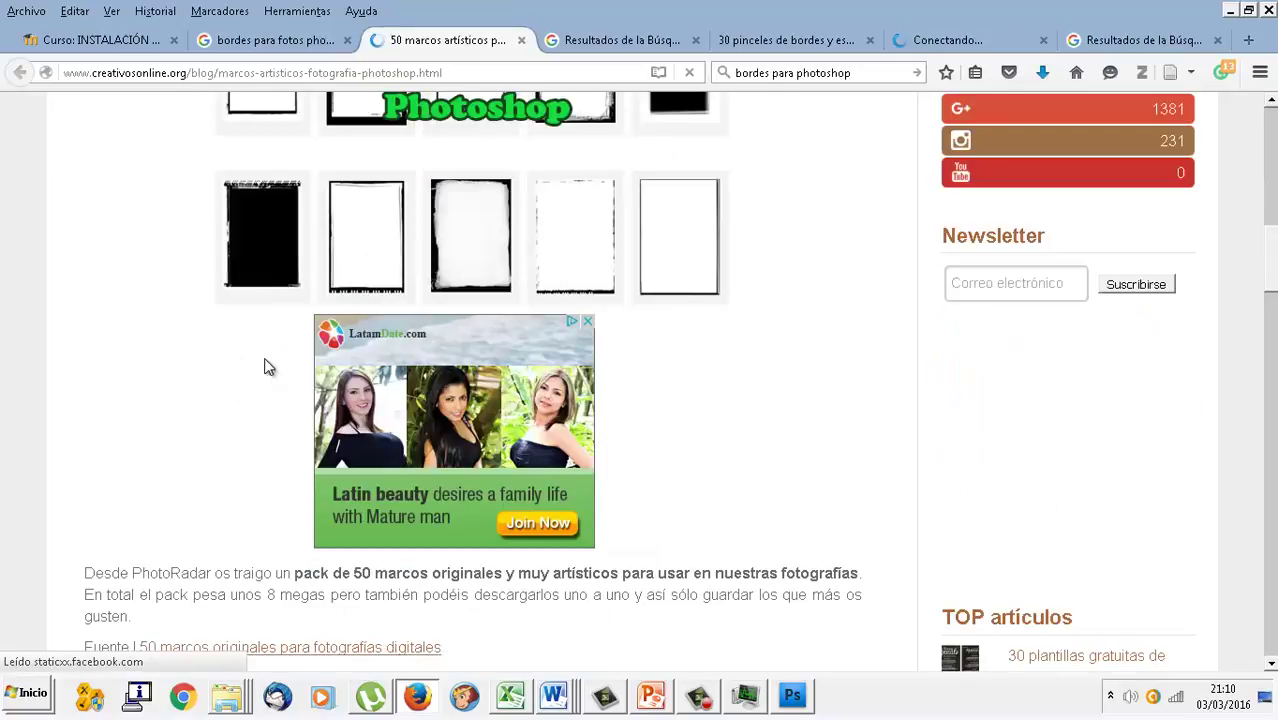
pyautogui.scroll(-4, 266, 358)
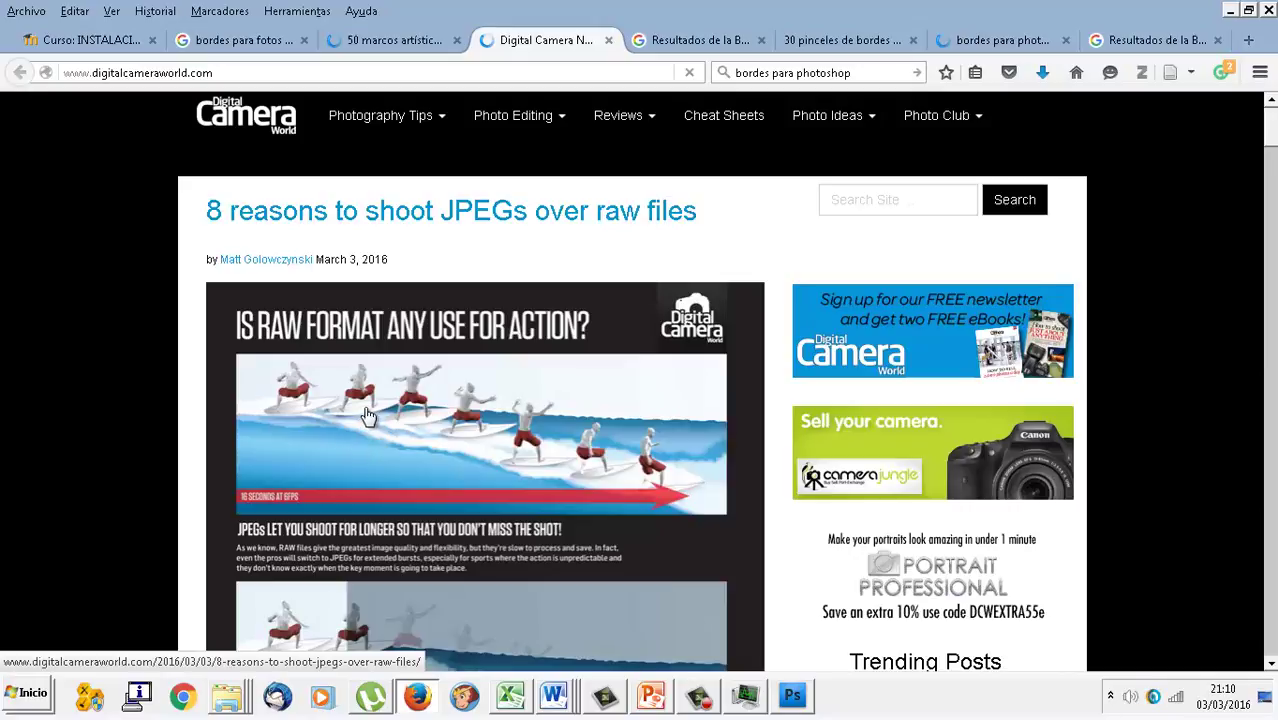
# - Scroll past the Digital Camera World article and return to the '50 marcos artísticos' tab
pyautogui.scroll(-4, 368, 416)
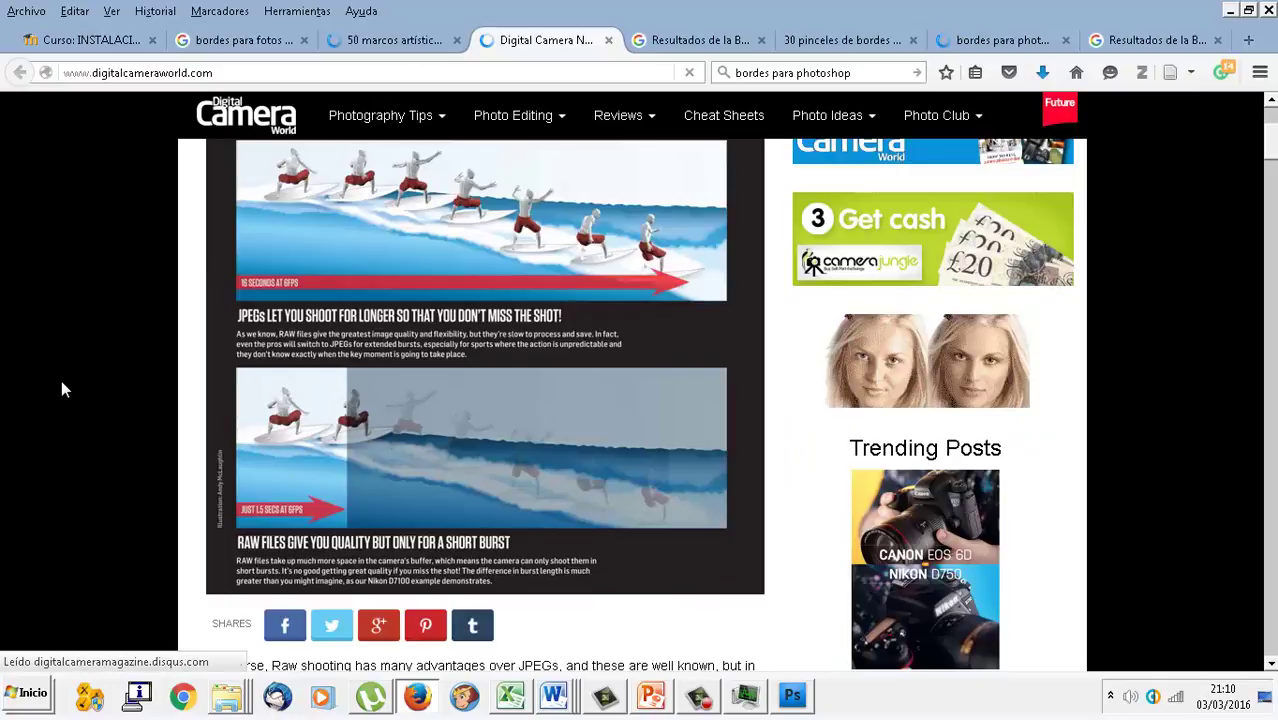
pyautogui.scroll(-5, 61, 380)
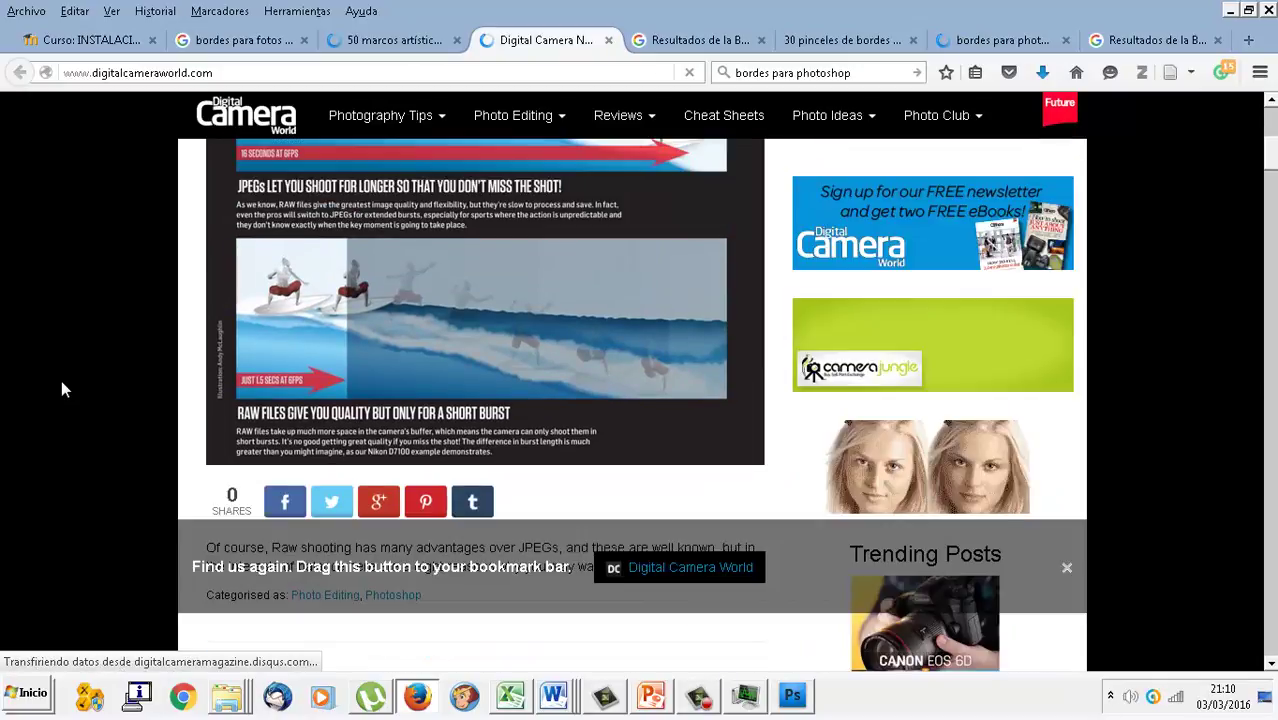
pyautogui.scroll(-2, 61, 380)
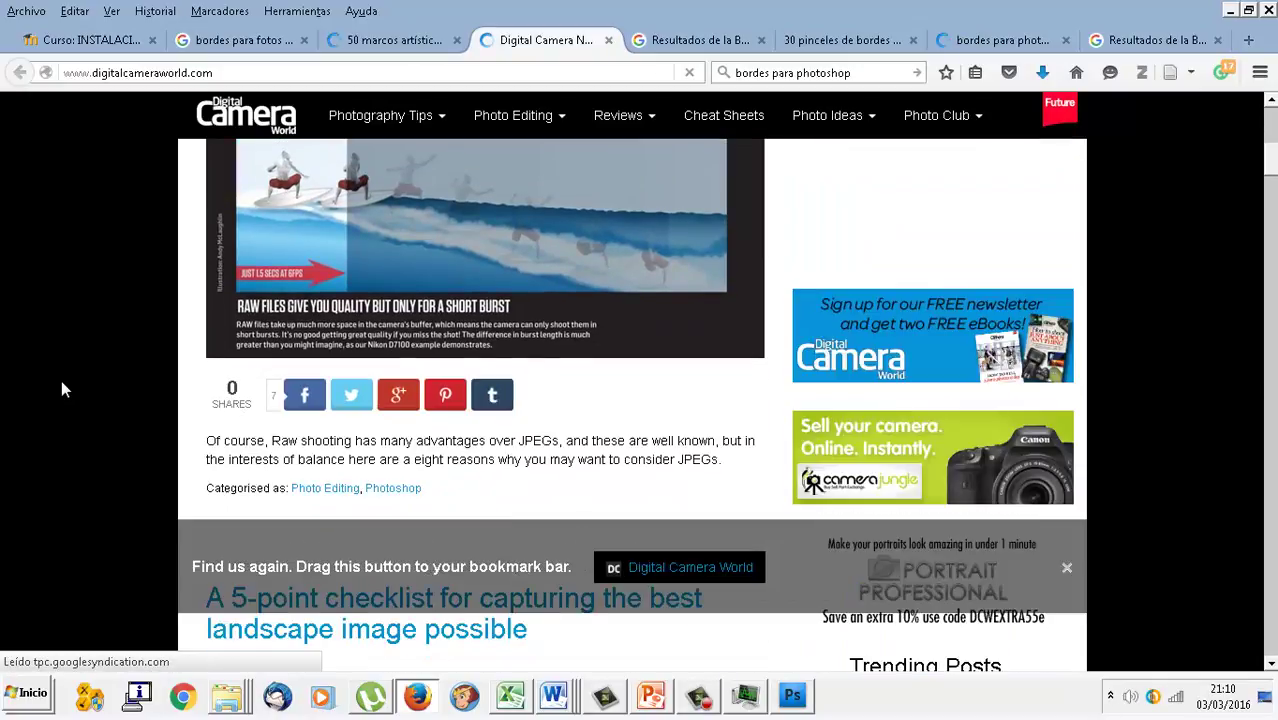
pyautogui.scroll(-2, 61, 380)
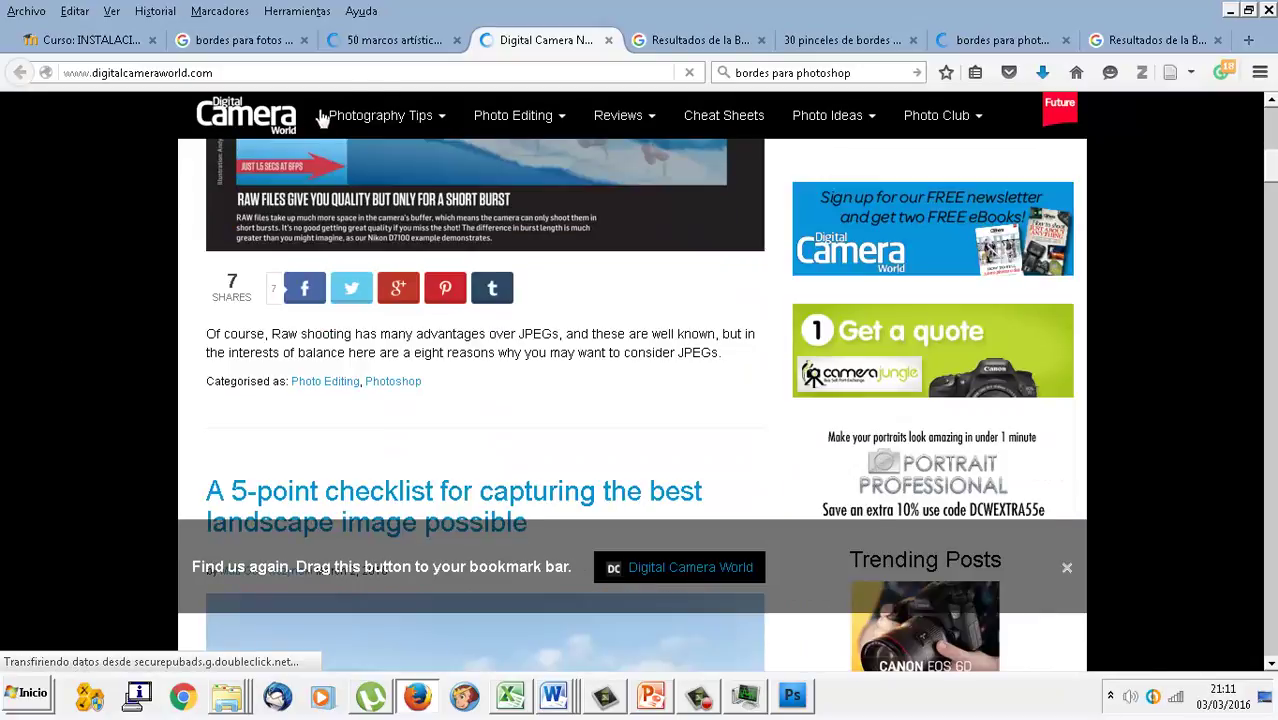
pyautogui.click(421, 48)
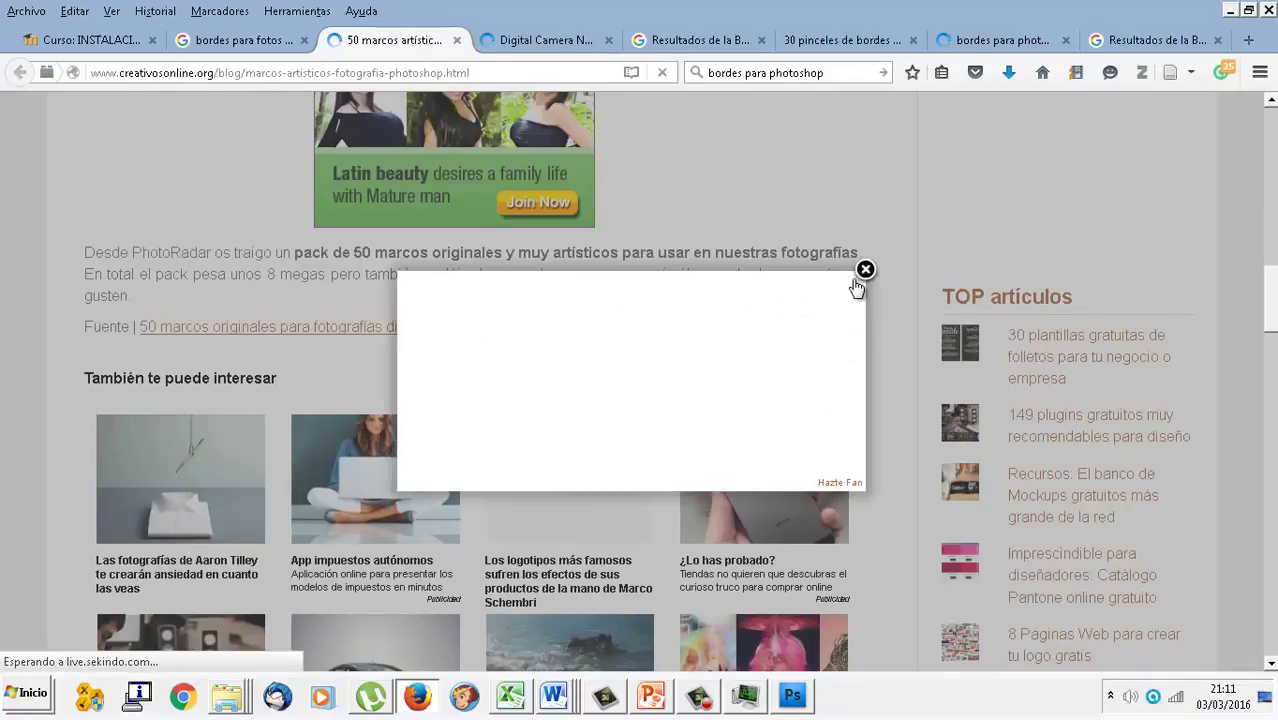
# - Close the popup over the frames article, then close the source page opened from Fuente
pyautogui.click(865, 270)
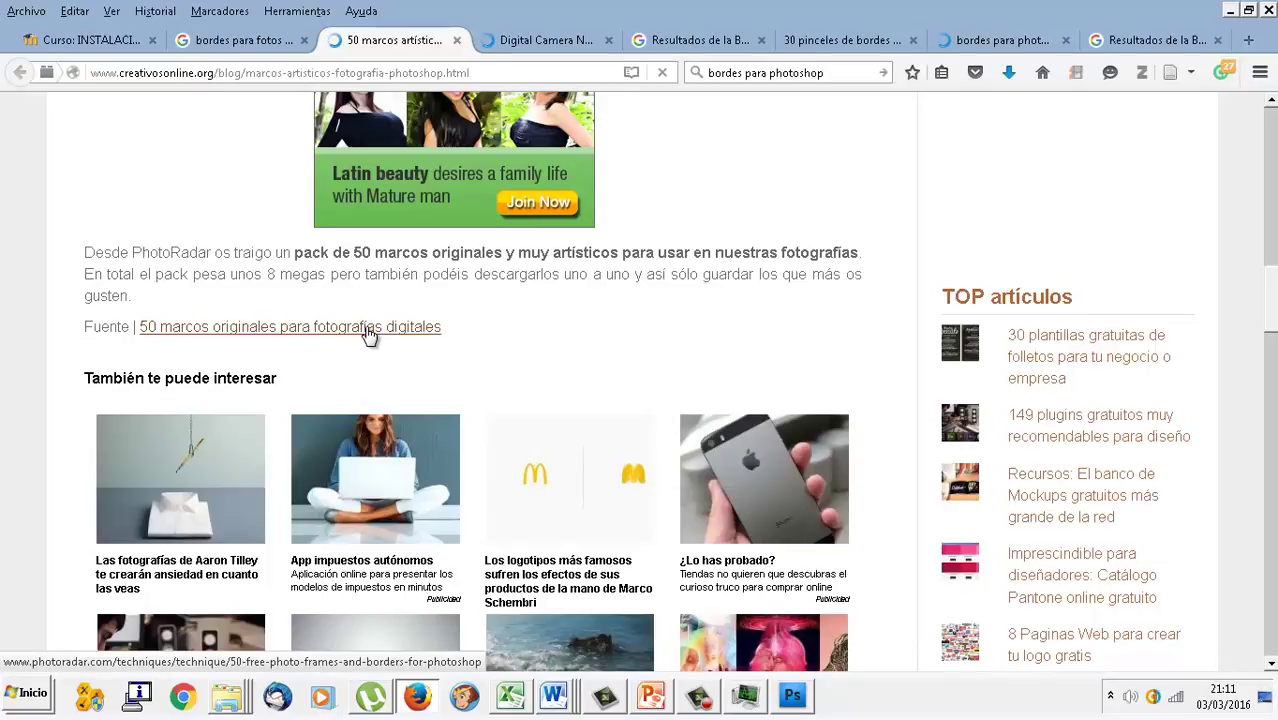
pyautogui.click(368, 328)
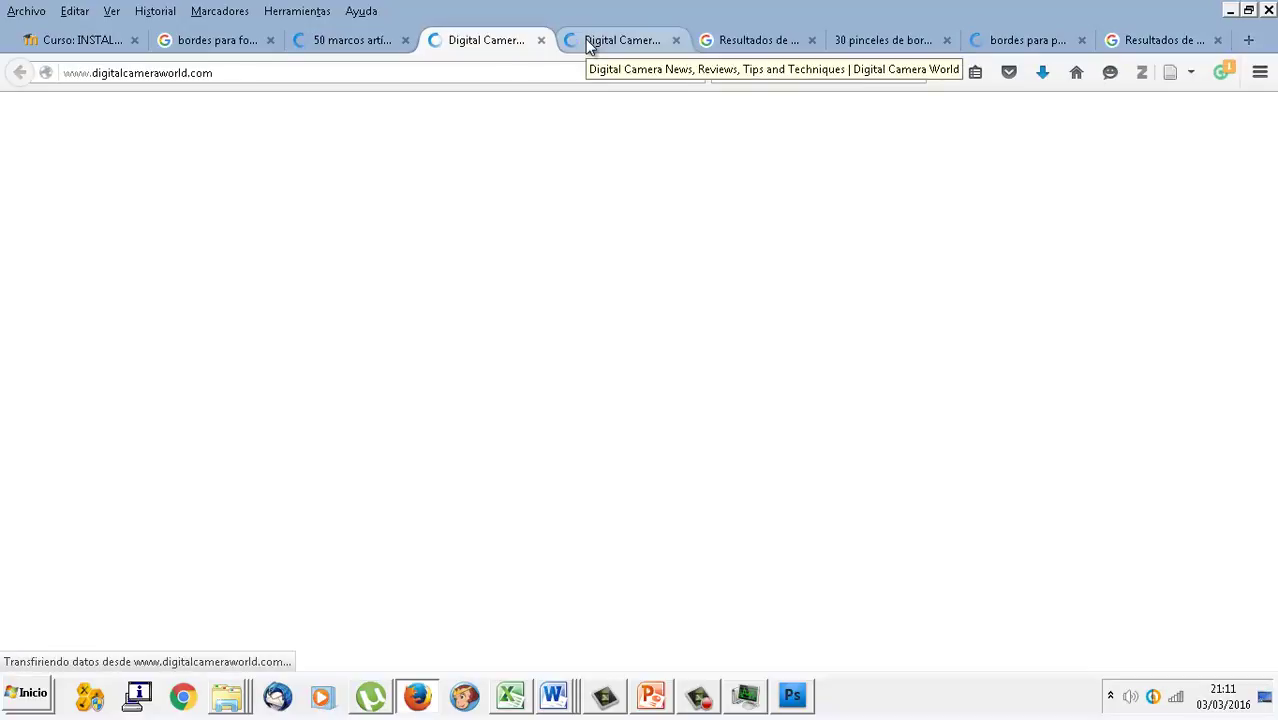
pyautogui.click(541, 40)
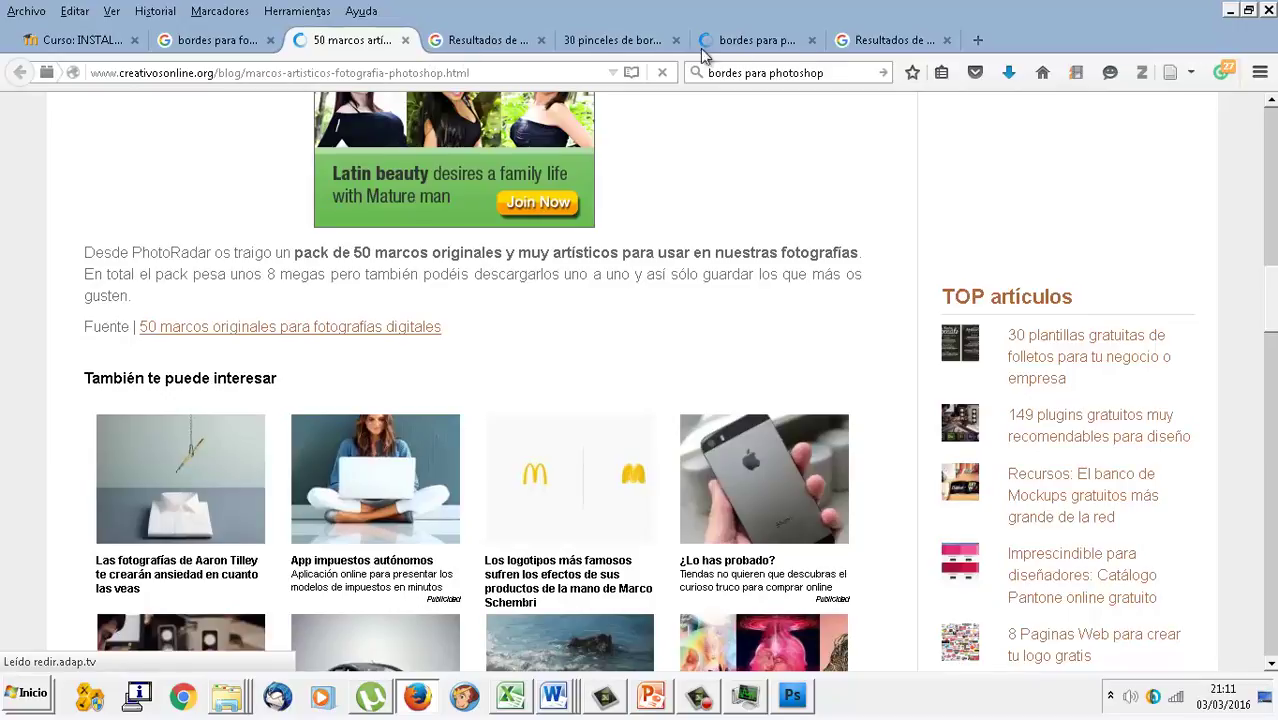
# - Save the Google Images burned-paper frame as PAPIRO (9).png in the imagenesud1009 folder
pyautogui.click(910, 40)
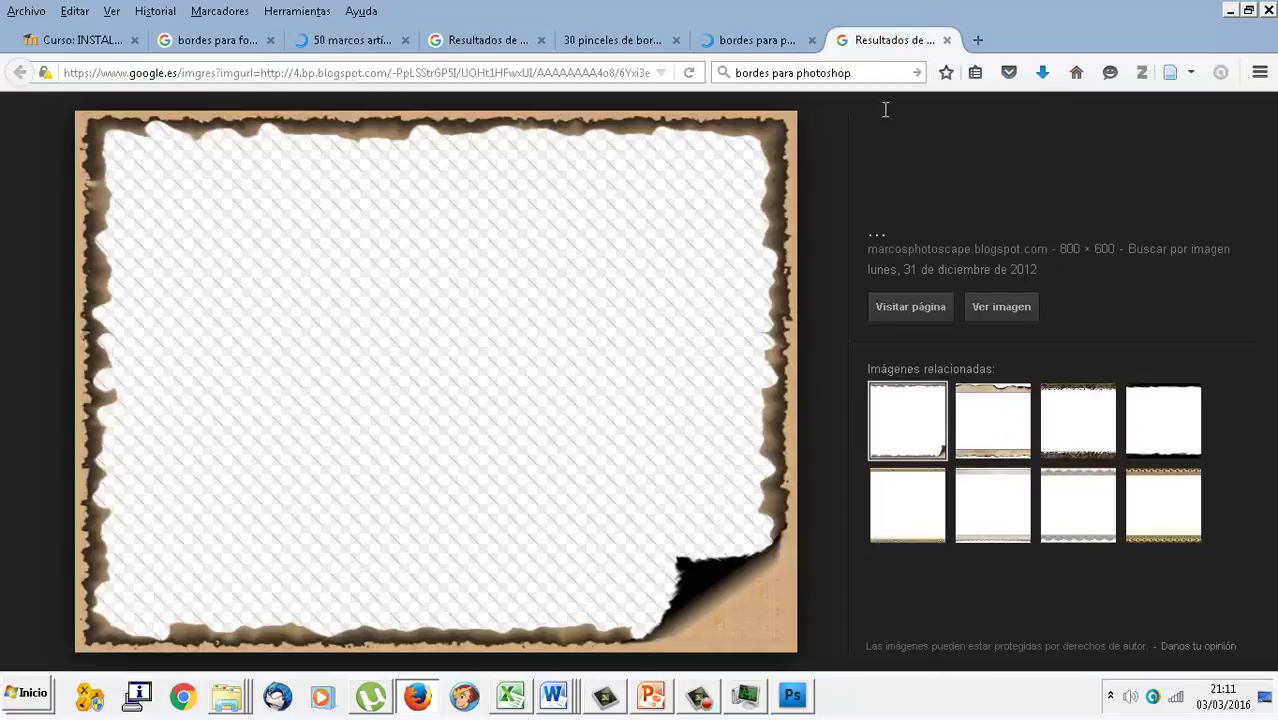
pyautogui.rightClick(424, 288)
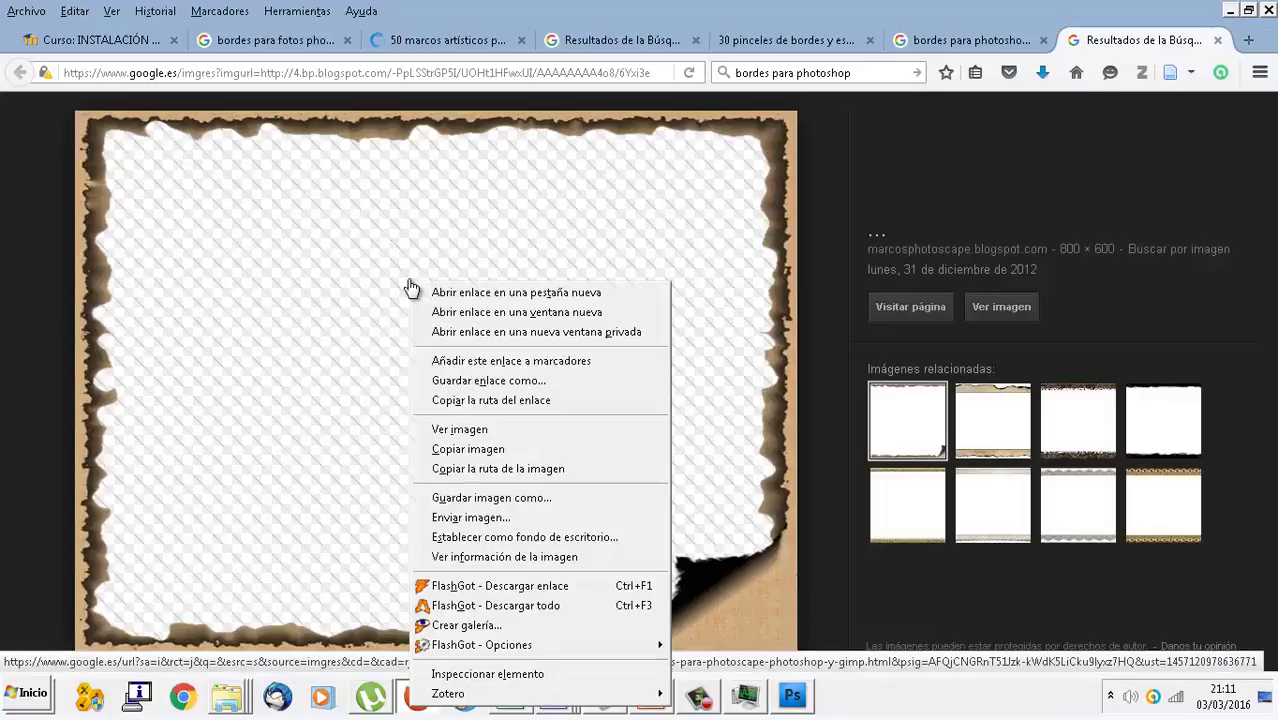
pyautogui.click(484, 452)
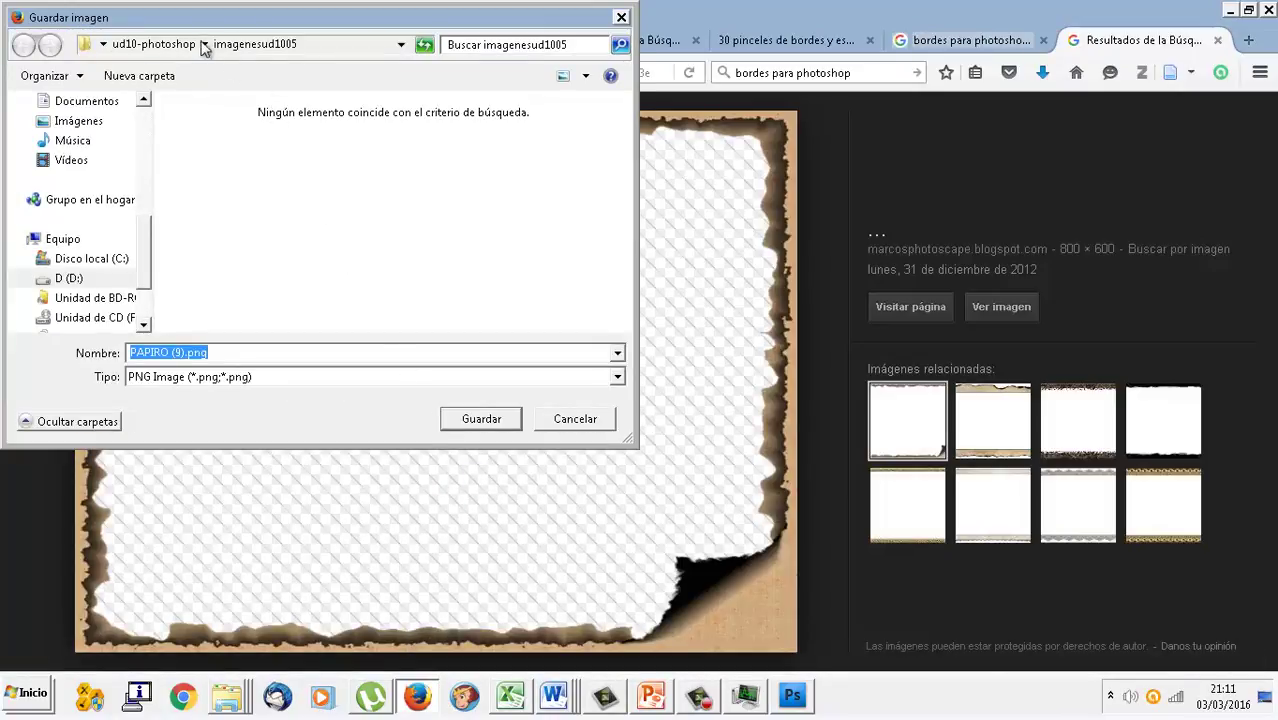
pyautogui.click(177, 40)
pyautogui.doubleClick(267, 297)
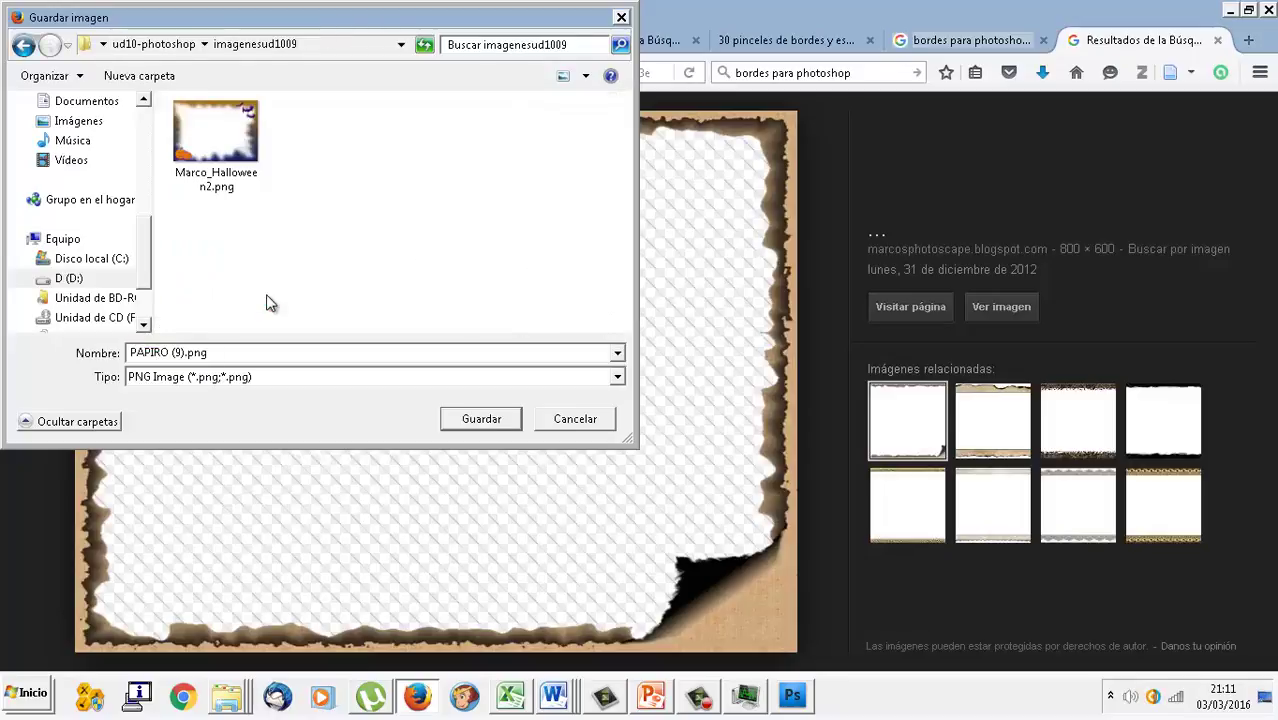
pyautogui.click(481, 419)
# - Back in Photoshop, open PAPIRO (9).png via Archivo > Abrir
pyautogui.click(789, 706)
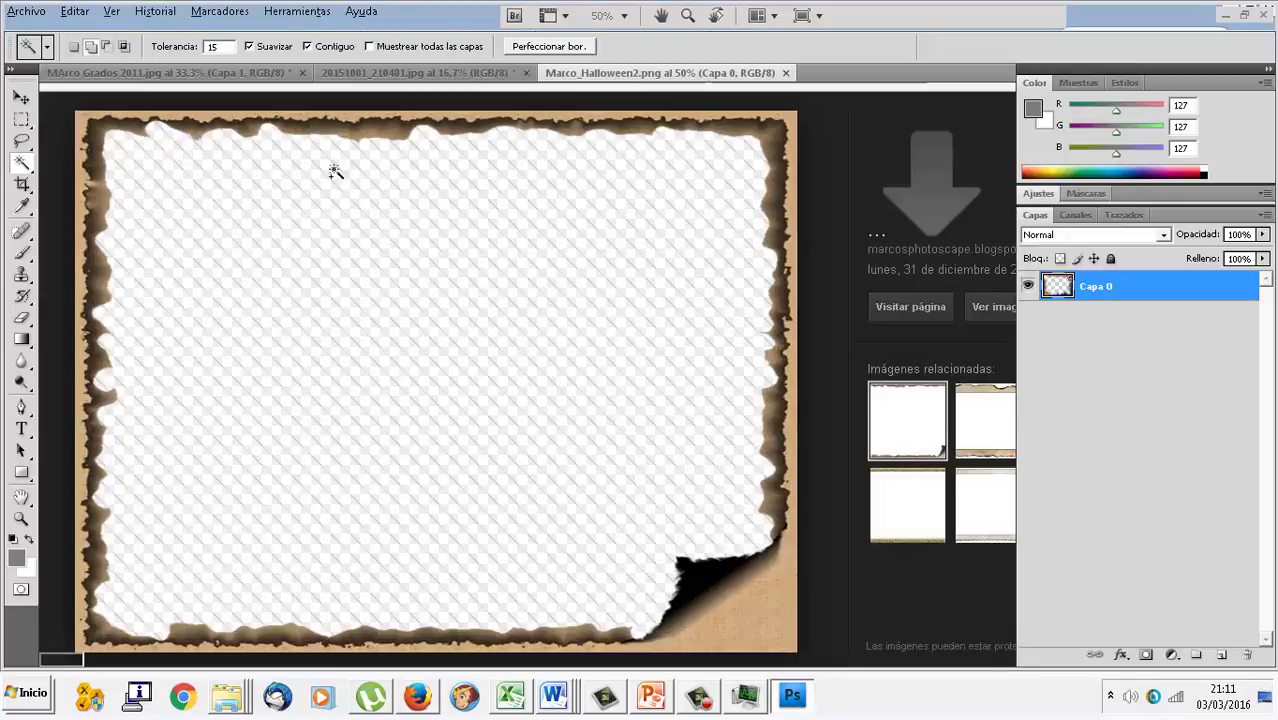
pyautogui.click(65, 16)
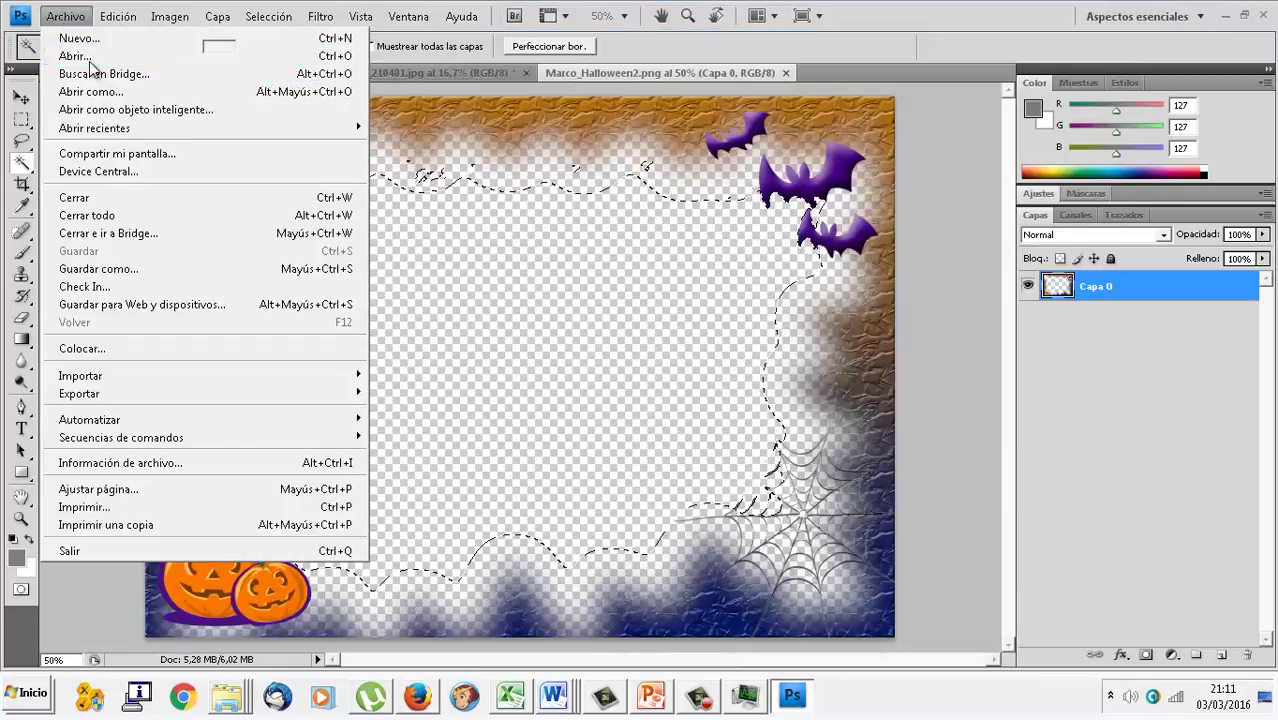
pyautogui.click(75, 56)
pyautogui.click(788, 168)
pyautogui.doubleClick(788, 168)
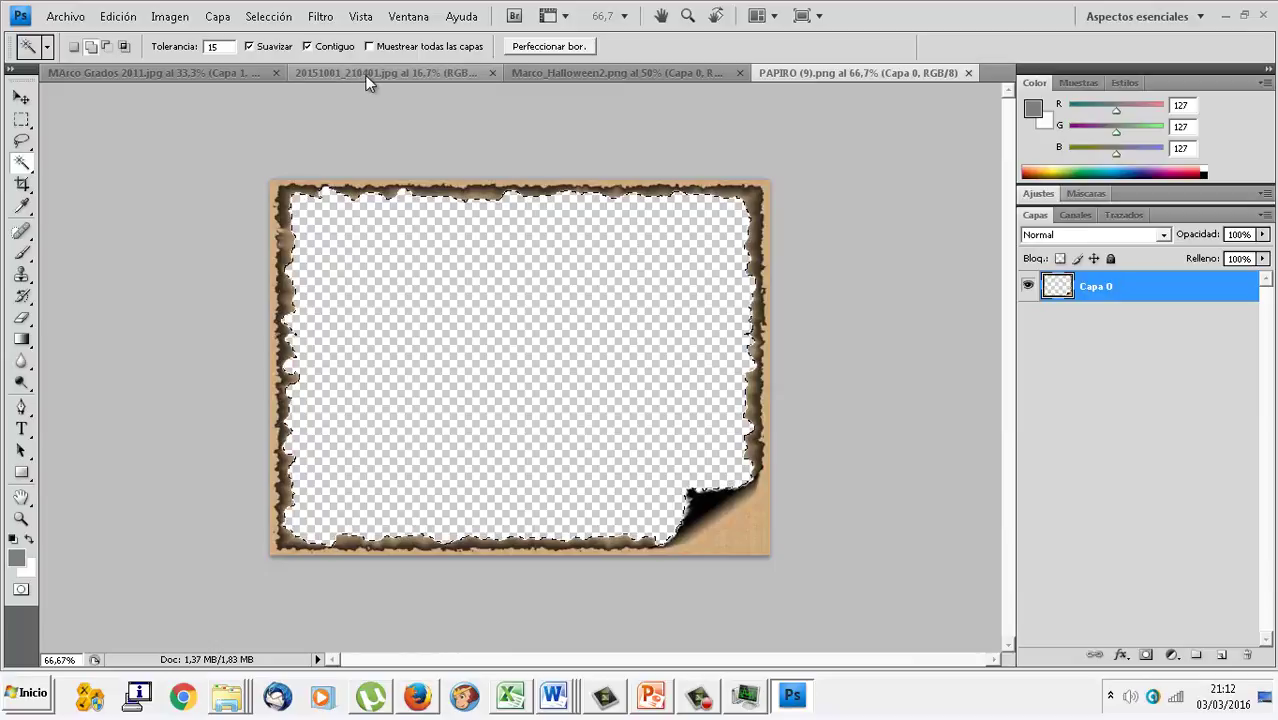
pyautogui.click(299, 72)
pyautogui.click(118, 16)
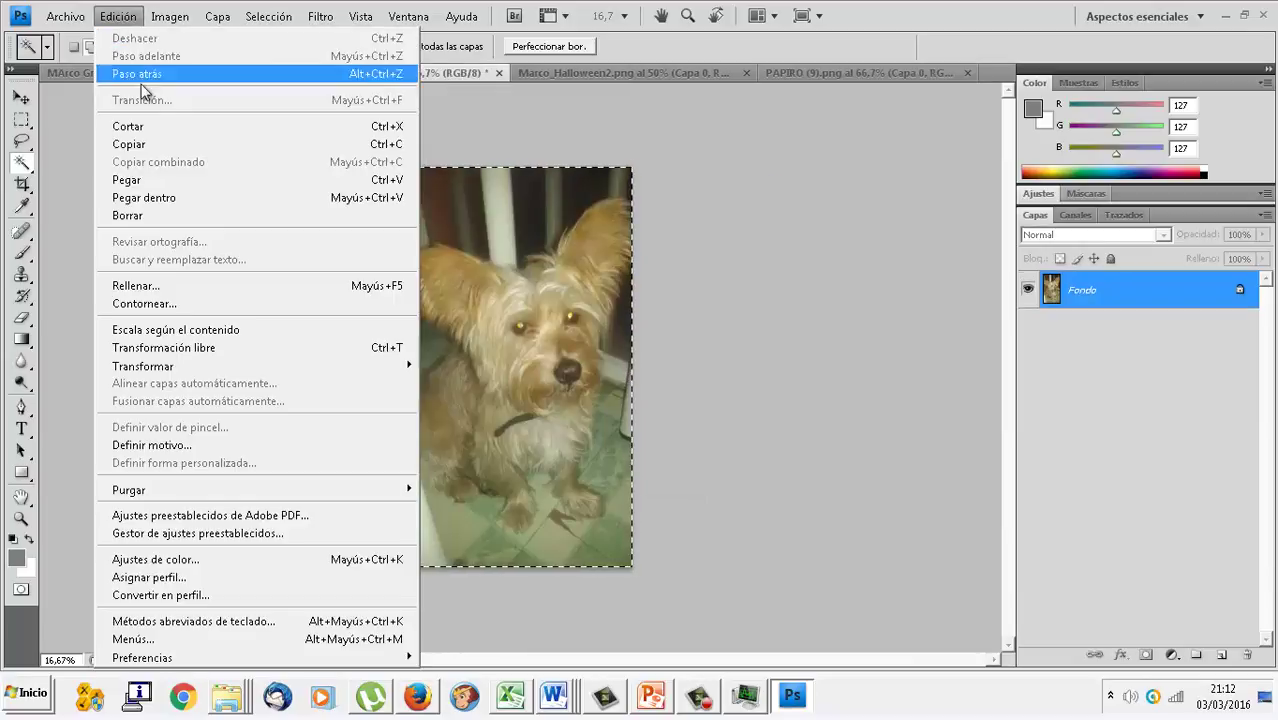
pyautogui.click(170, 141)
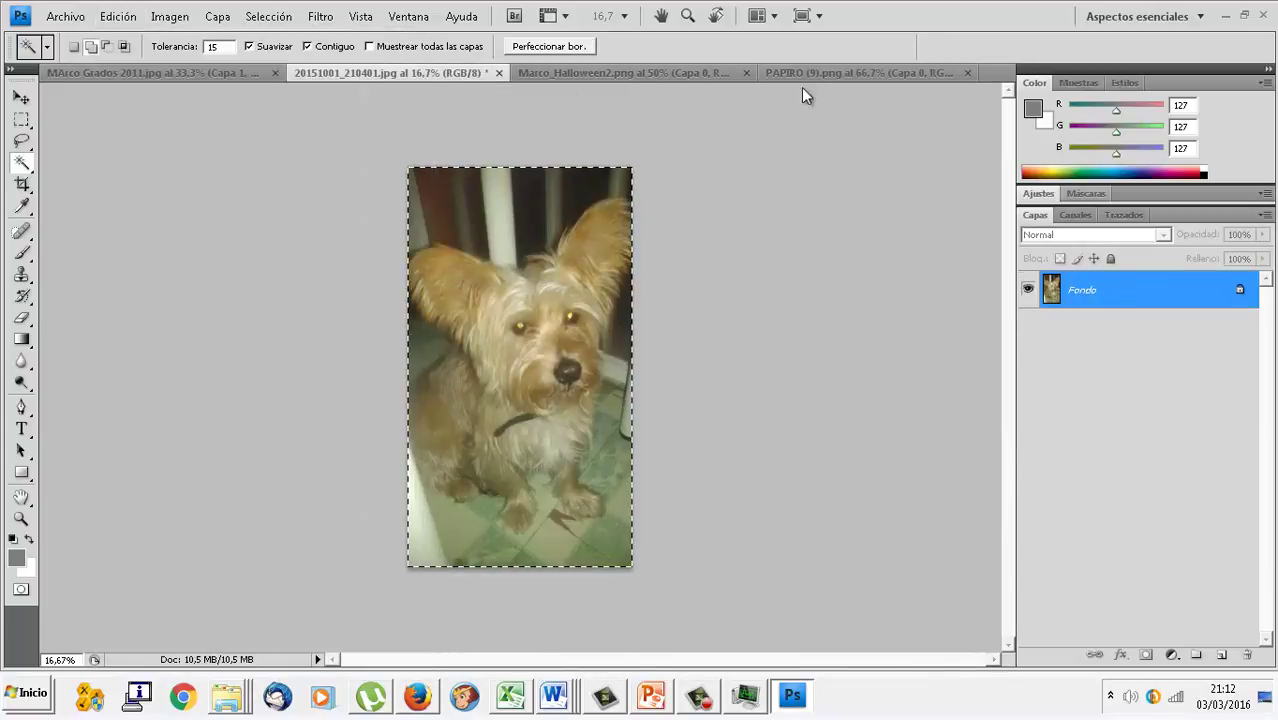
pyautogui.click(818, 78)
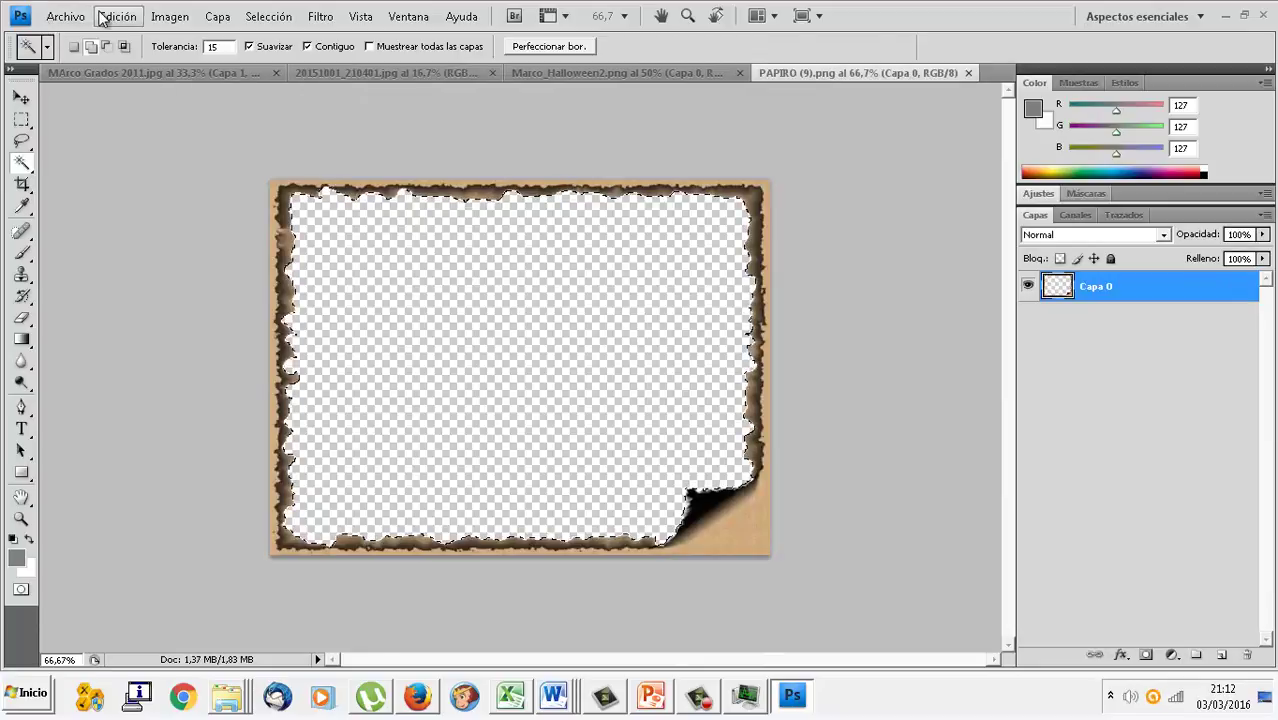
pyautogui.click(118, 16)
pyautogui.click(165, 199)
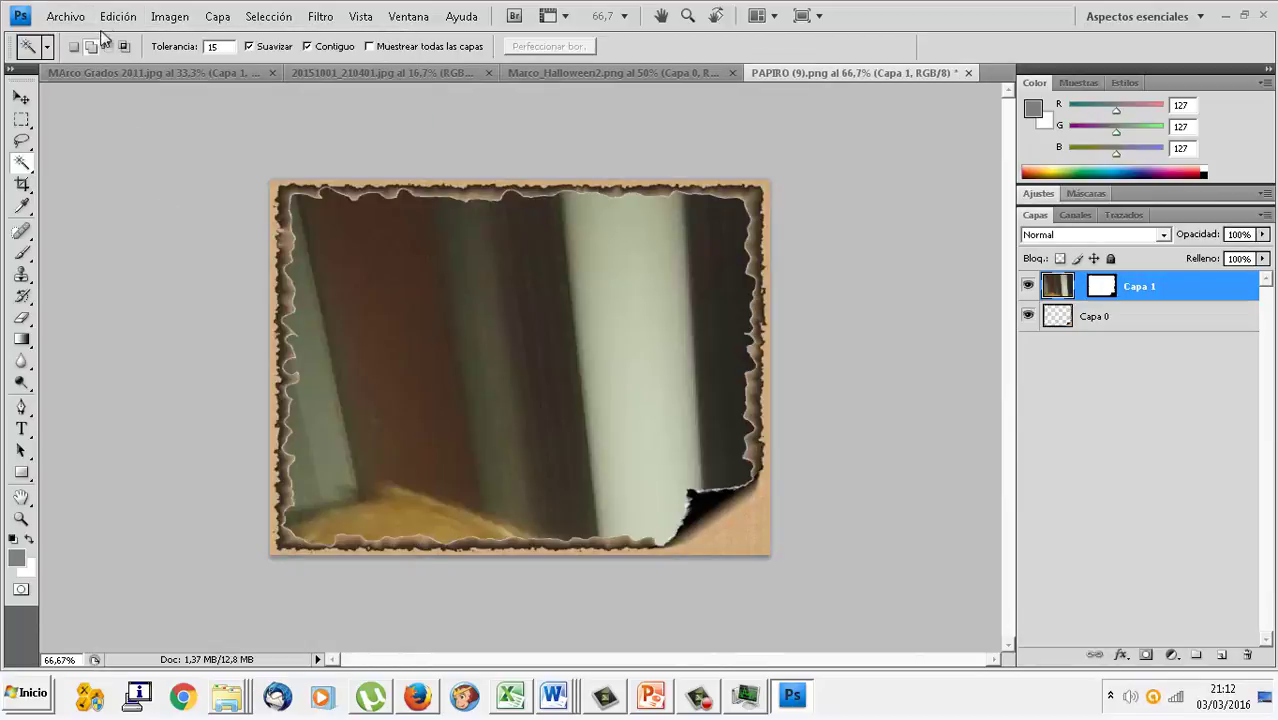
pyautogui.click(118, 16)
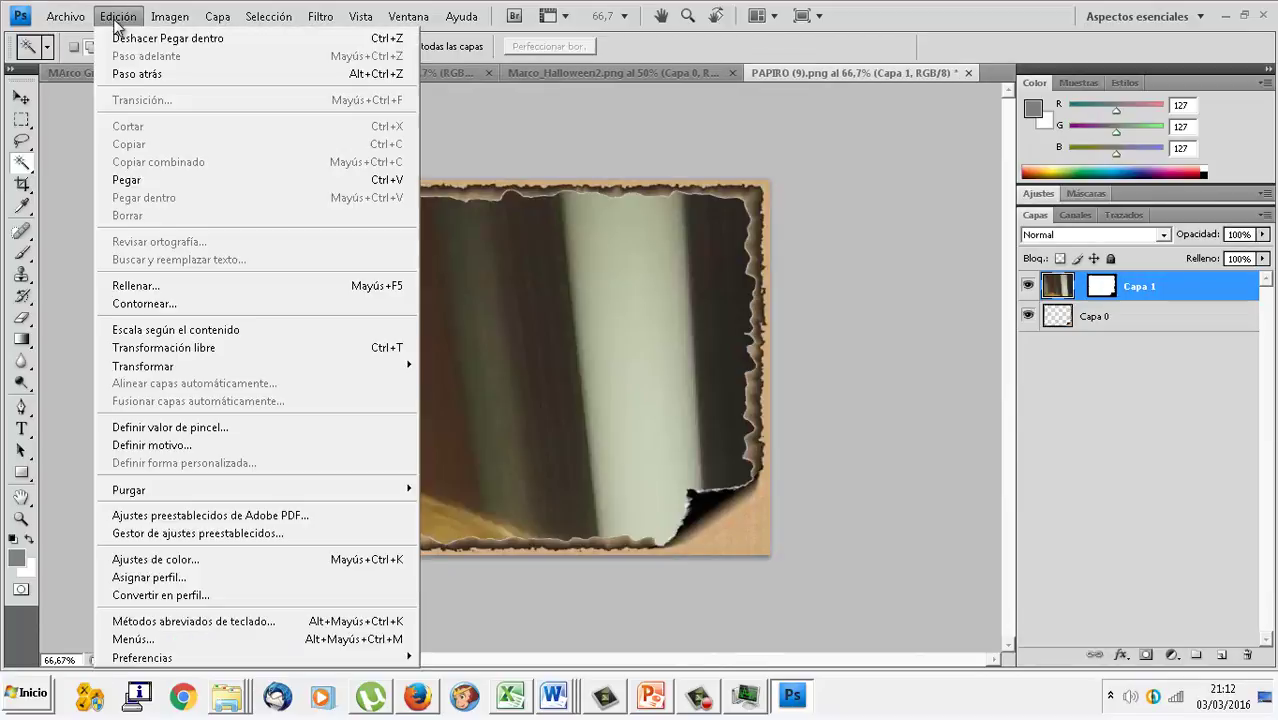
pyautogui.click(184, 348)
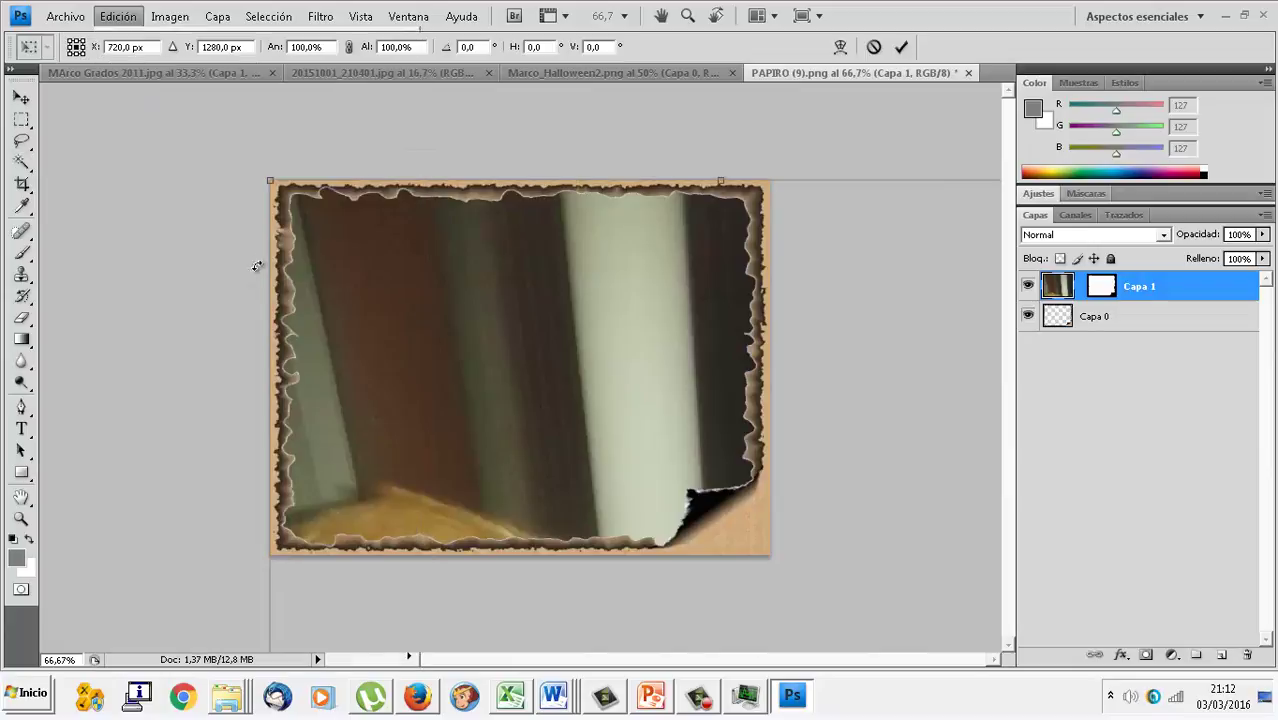
pyautogui.moveTo(273, 207); pyautogui.dragTo(698, 579)
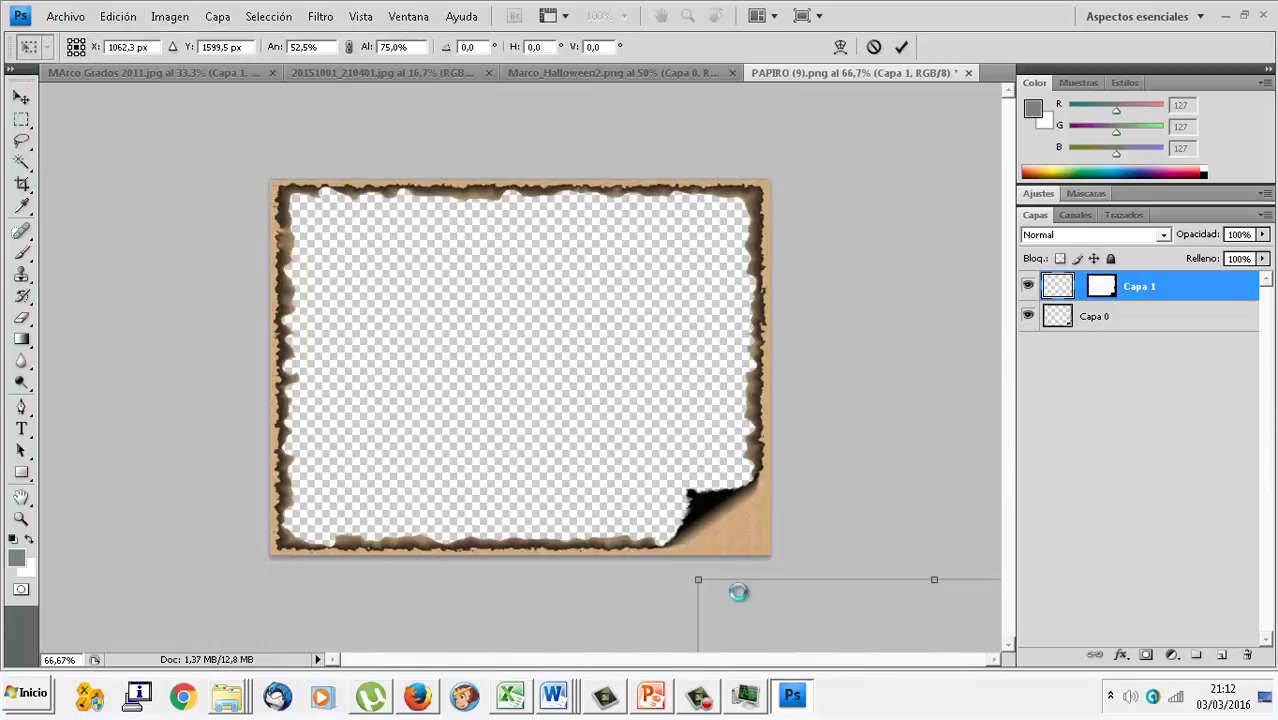
pyautogui.moveTo(804, 630); pyautogui.dragTo(380, 231)
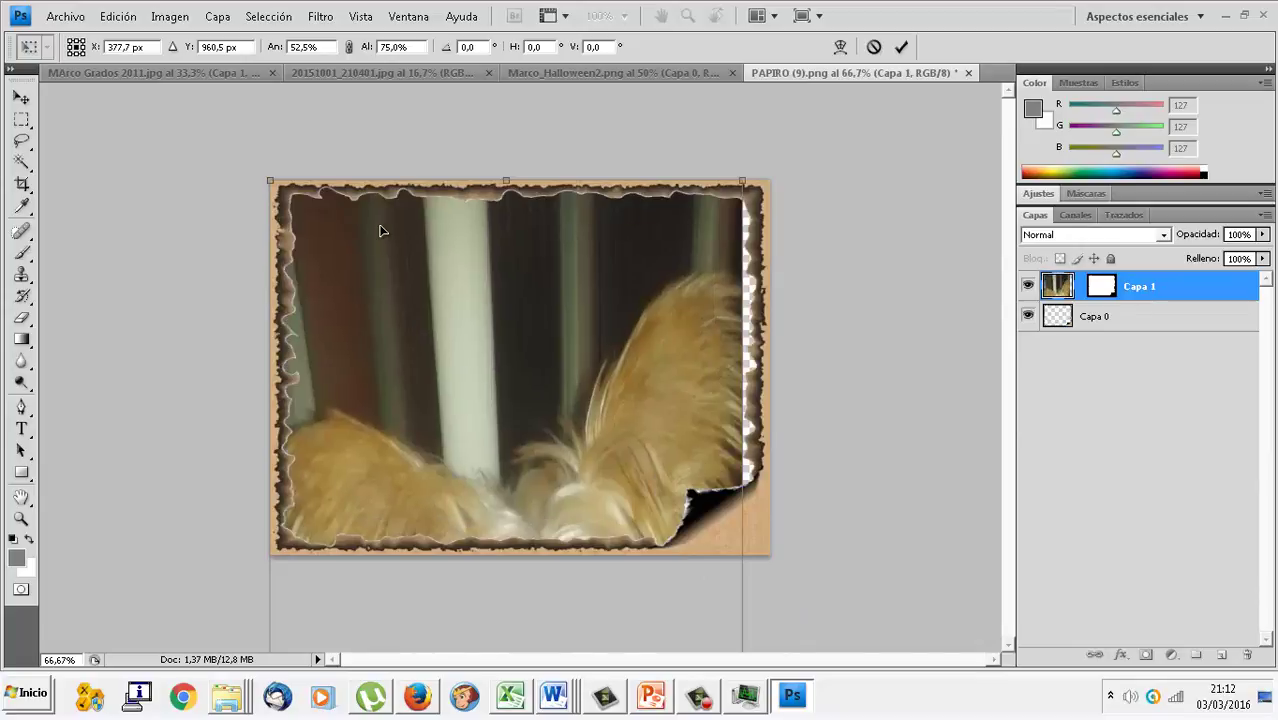
pyautogui.moveTo(270, 177)
pyautogui.mouseDown()
pyautogui.moveTo(632, 519)
pyautogui.moveTo(367, 203)
pyautogui.mouseUp()
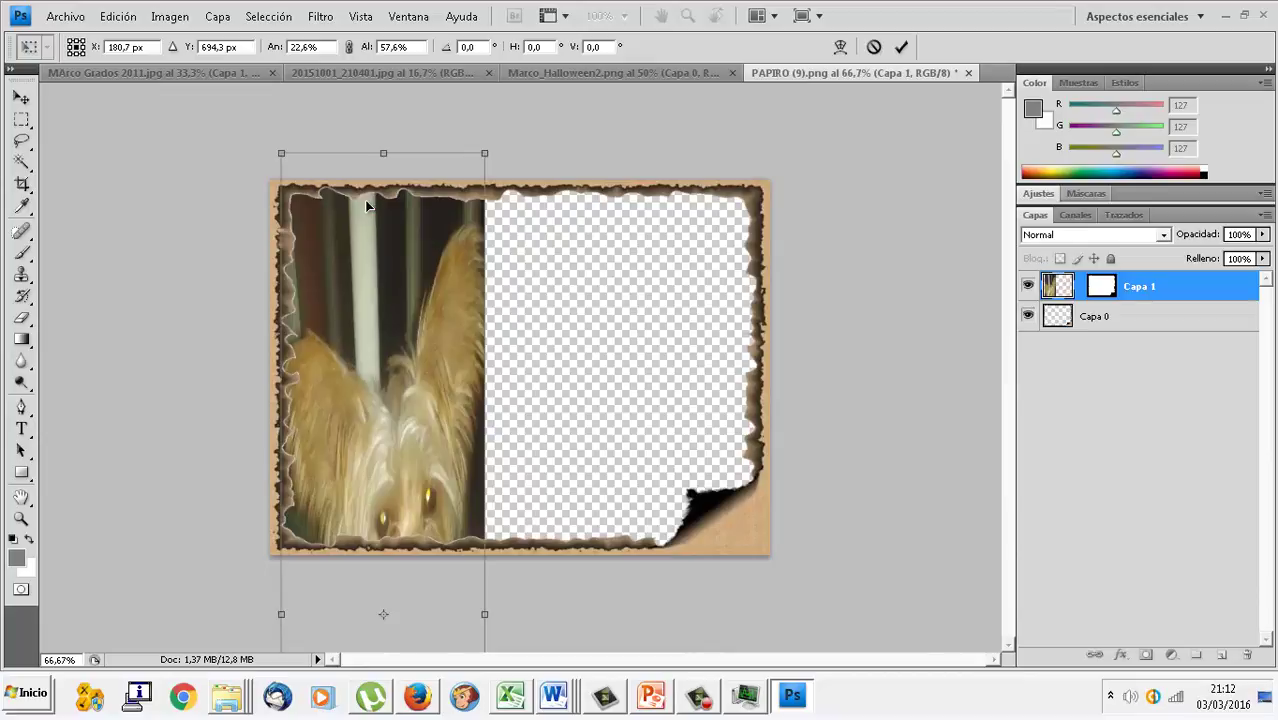
pyautogui.moveTo(383, 153); pyautogui.dragTo(383, 158)
pyautogui.moveTo(385, 290); pyautogui.dragTo(385, 391)
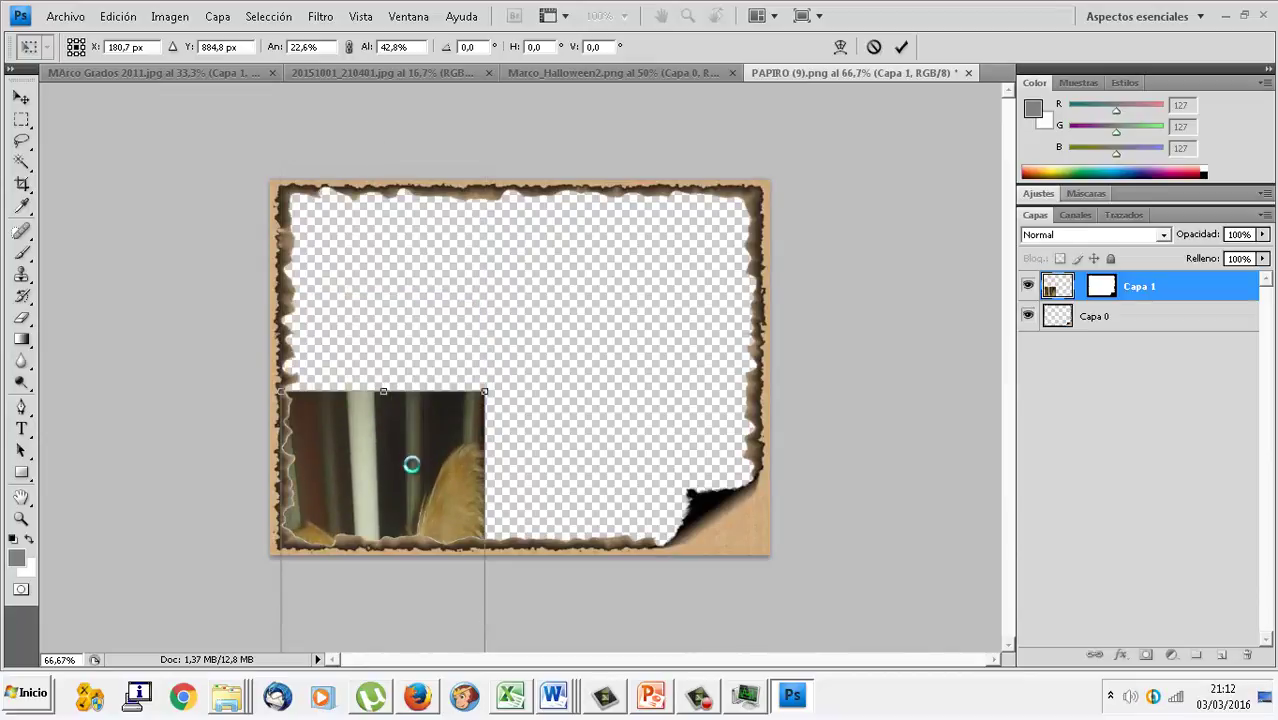
pyautogui.moveTo(414, 461); pyautogui.dragTo(521, 251)
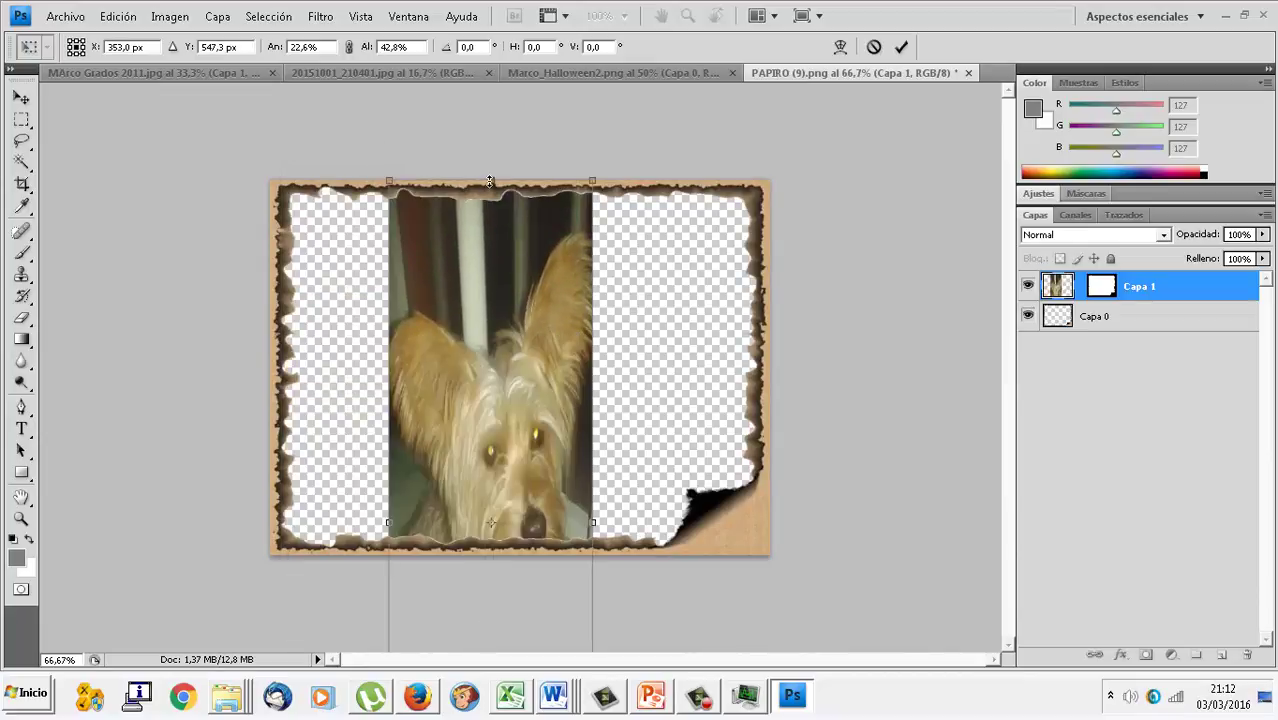
pyautogui.moveTo(493, 295); pyautogui.dragTo(493, 383)
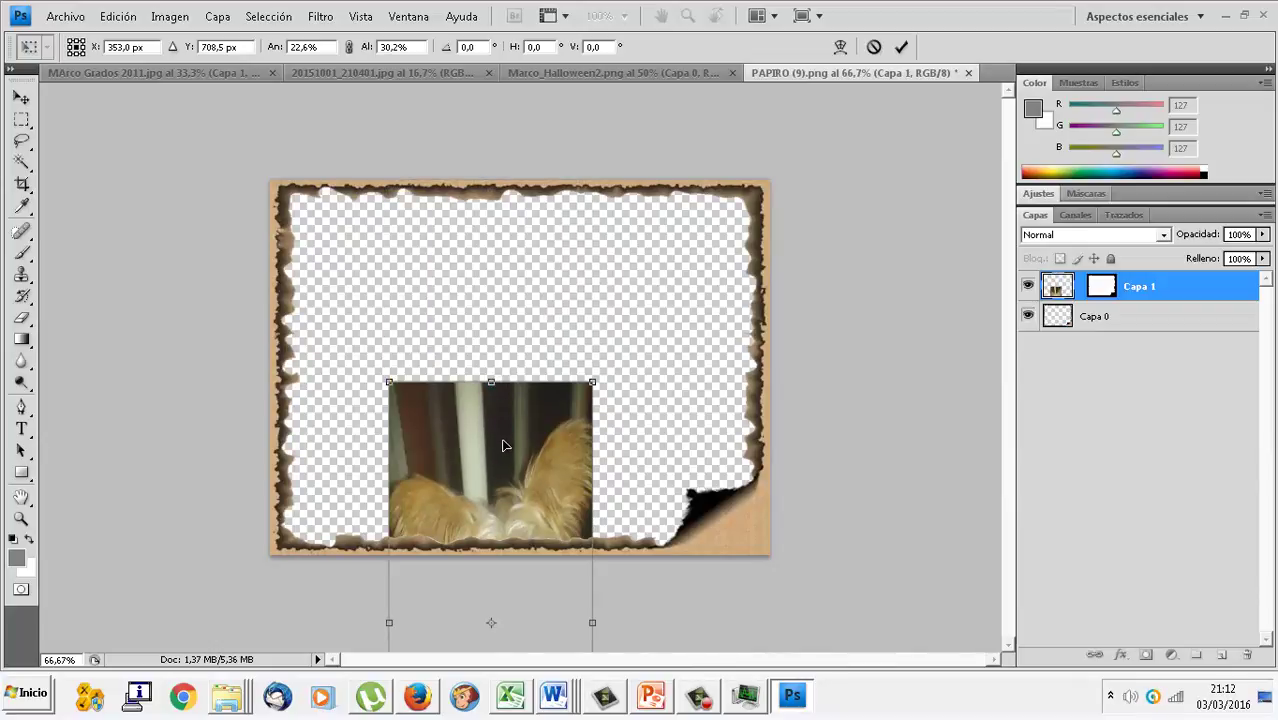
pyautogui.press('Escape')
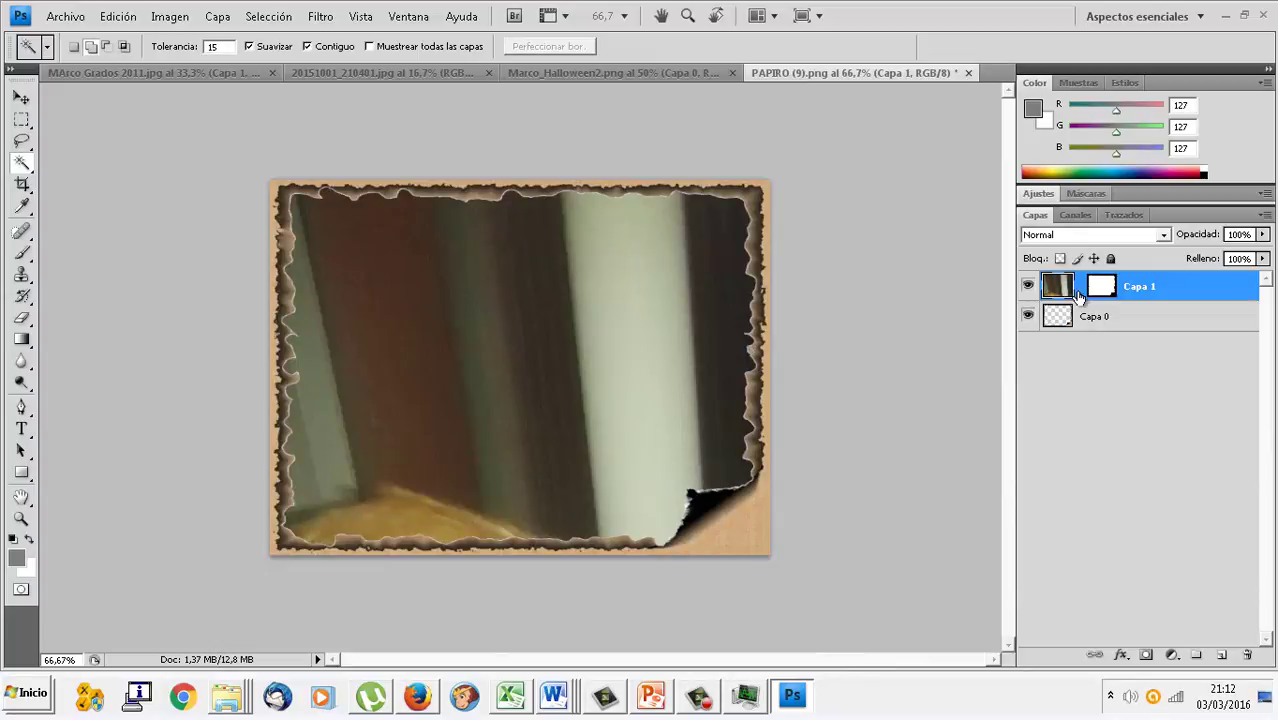
pyautogui.moveTo(1060, 286); pyautogui.dragTo(1248, 655)
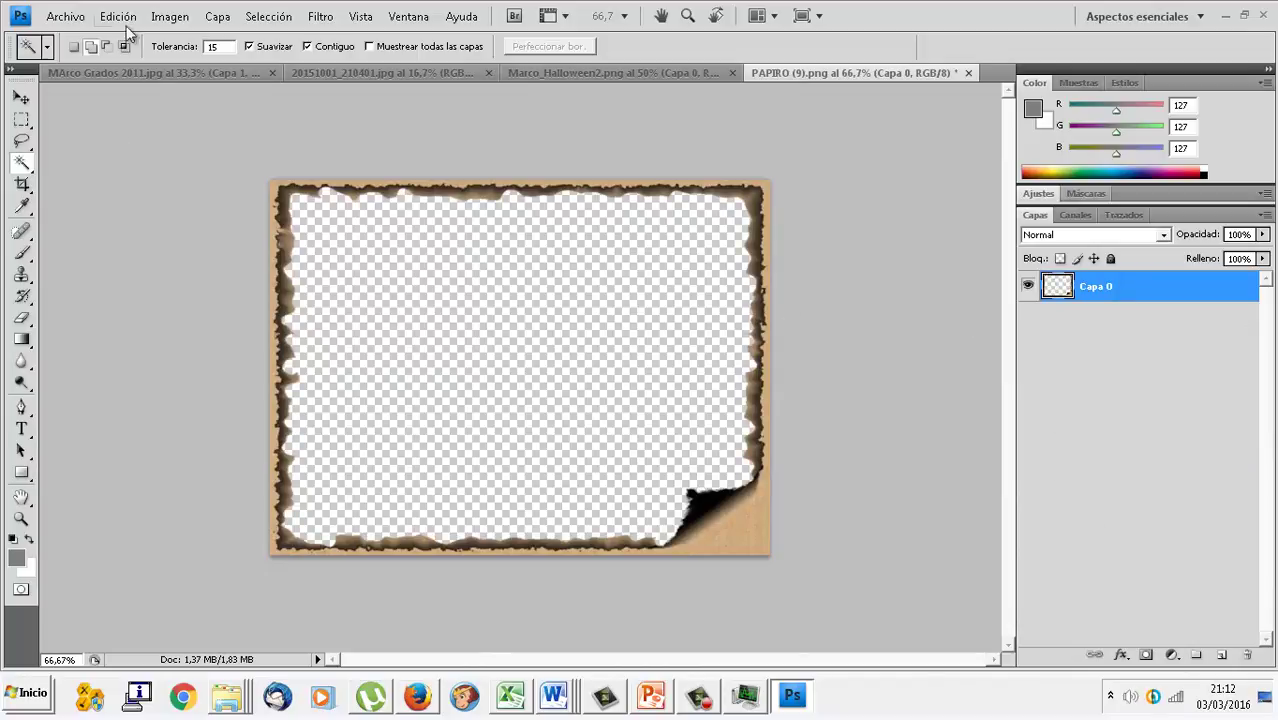
# - Rotate the burned-paper frame 90° clockwise and paste the dog photo inside it
pyautogui.click(170, 16)
pyautogui.moveTo(213, 189)
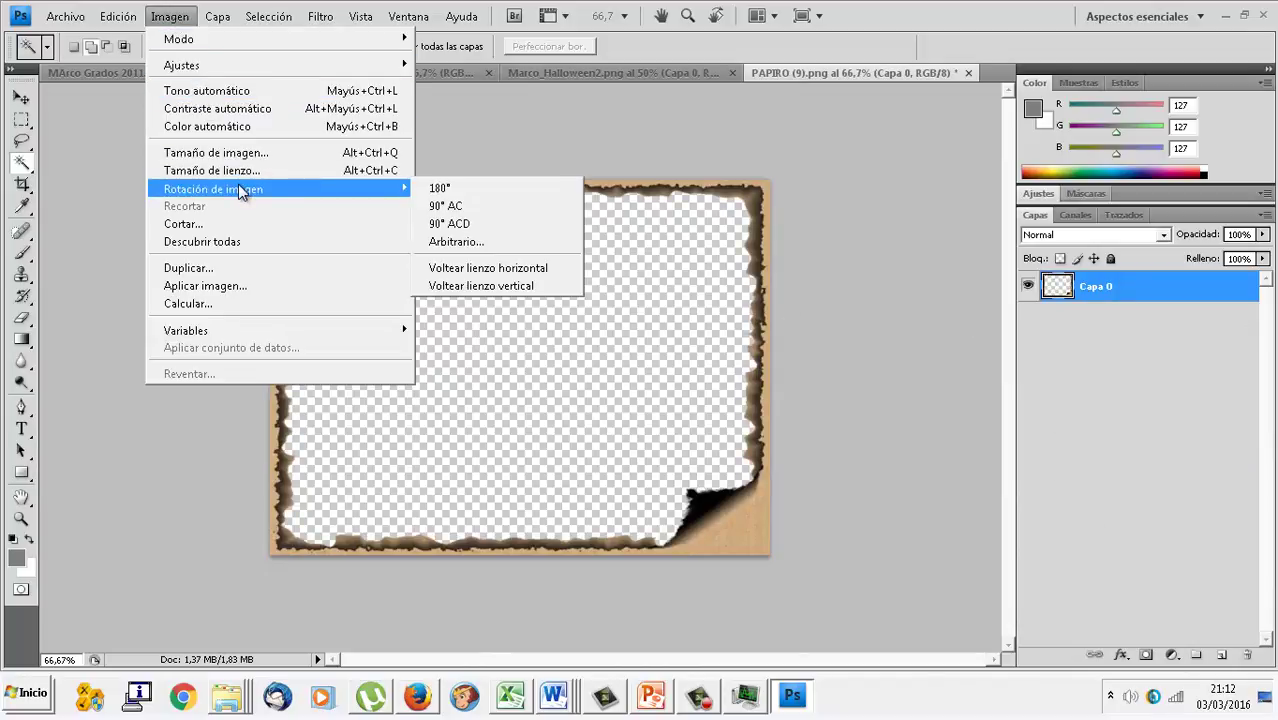
pyautogui.click(468, 205)
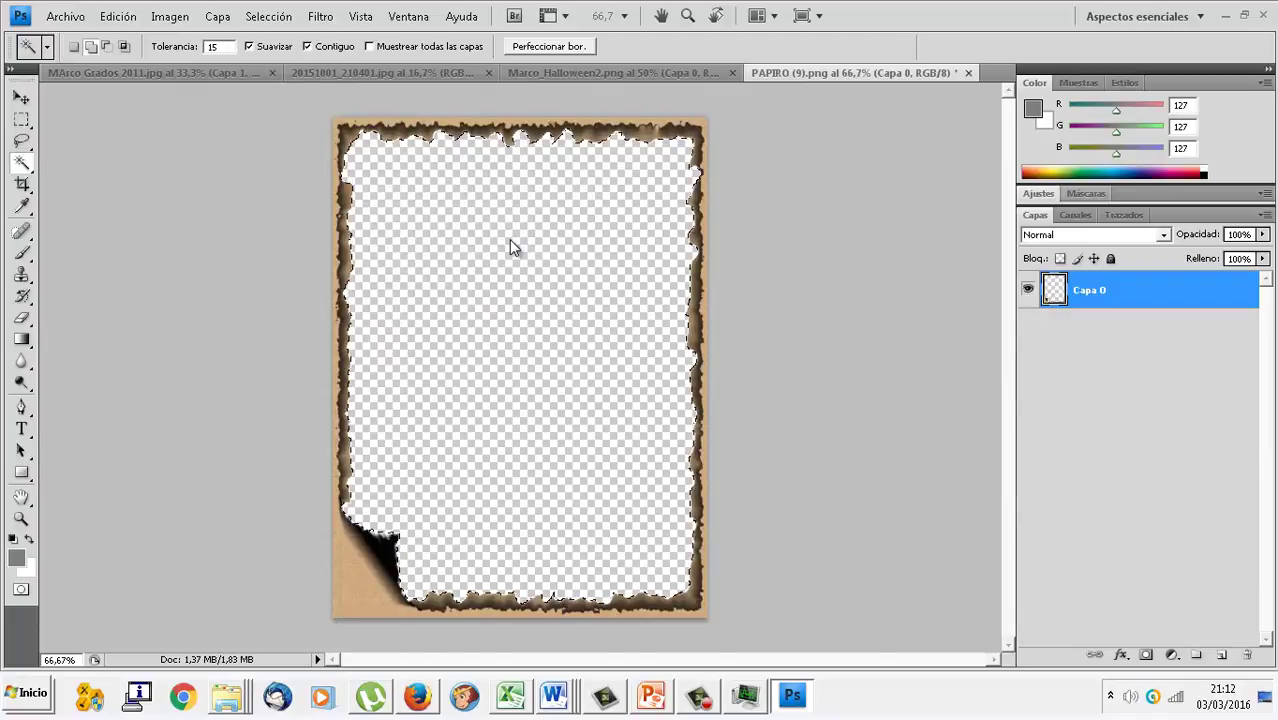
pyautogui.click(118, 16)
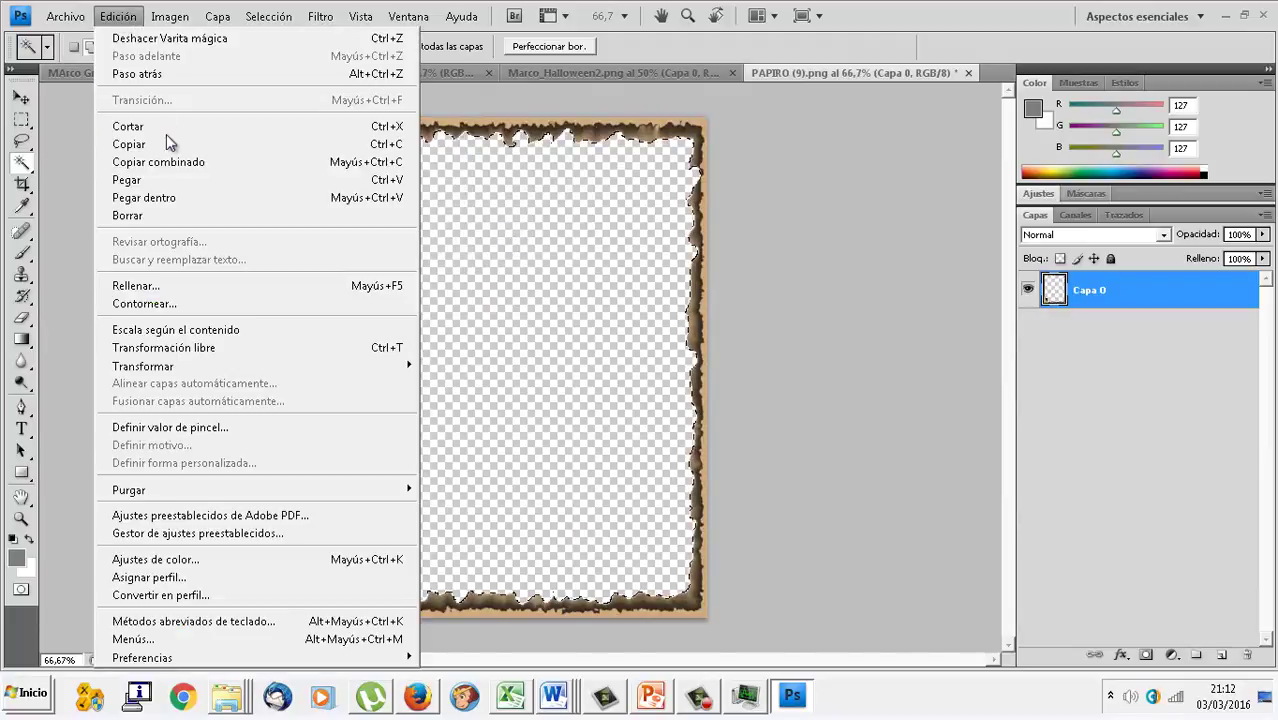
pyautogui.click(180, 197)
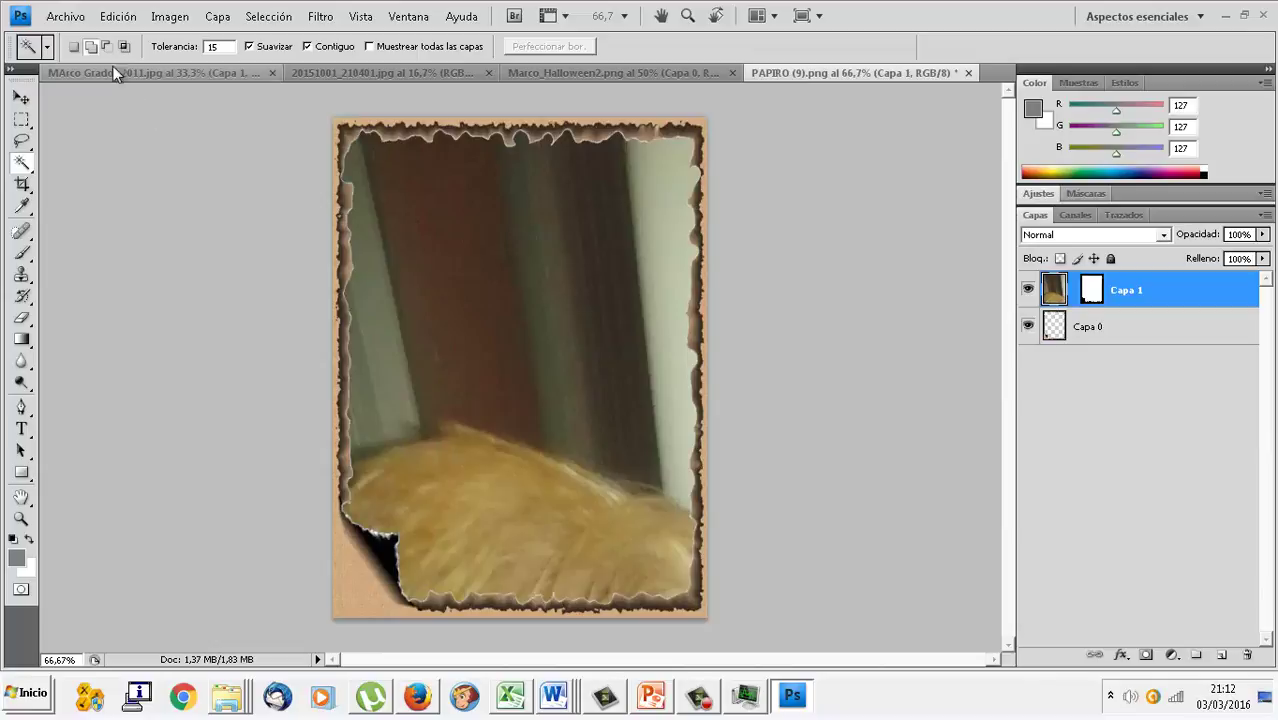
# - Free-transform the pasted dog photo, scaling and moving it up to fill the frame opening
pyautogui.click(118, 16)
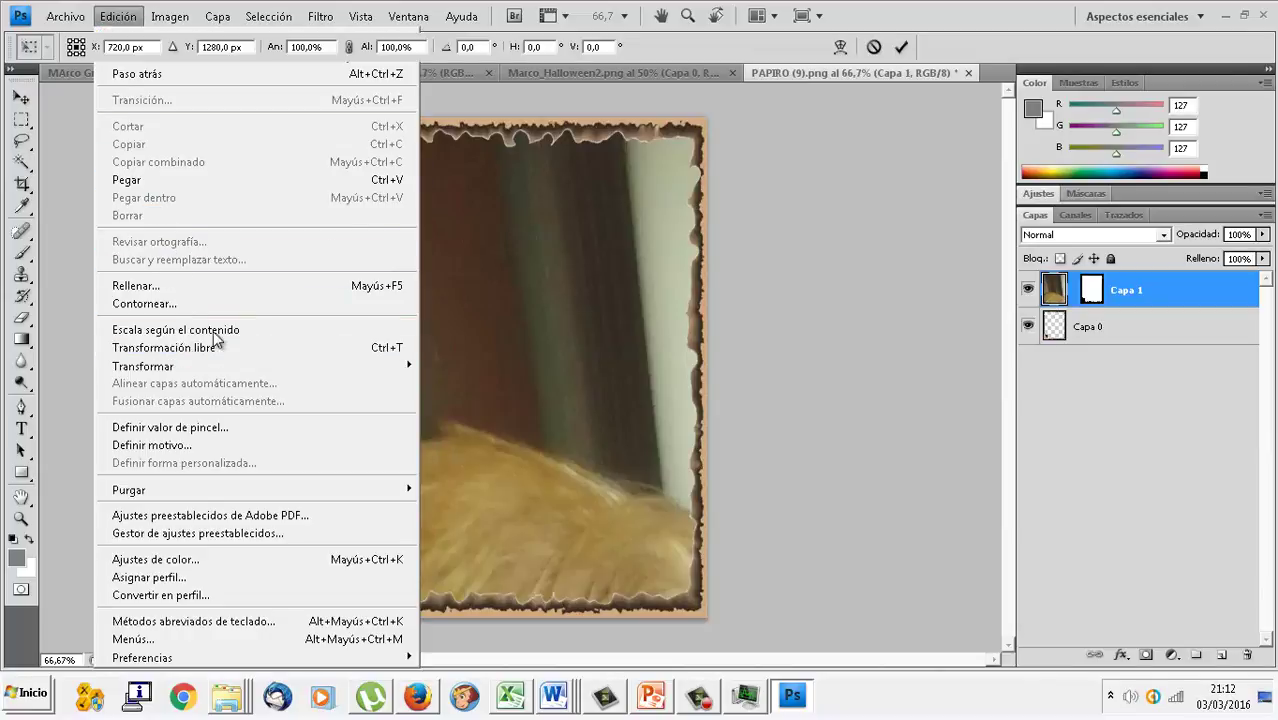
pyautogui.click(182, 347)
pyautogui.moveTo(335, 117); pyautogui.dragTo(783, 660)
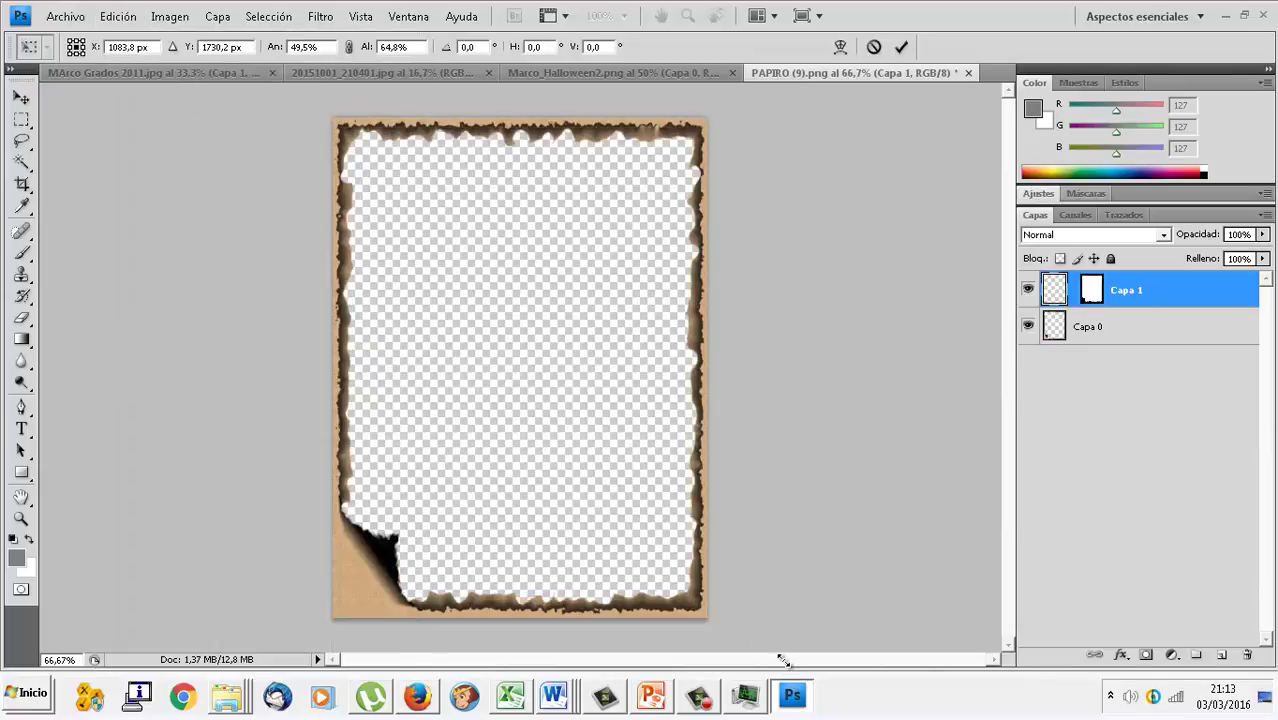
pyautogui.moveTo(643, 543)
pyautogui.mouseDown()
pyautogui.moveTo(337, 192)
pyautogui.moveTo(572, 548)
pyautogui.moveTo(392, 126)
pyautogui.mouseUp()
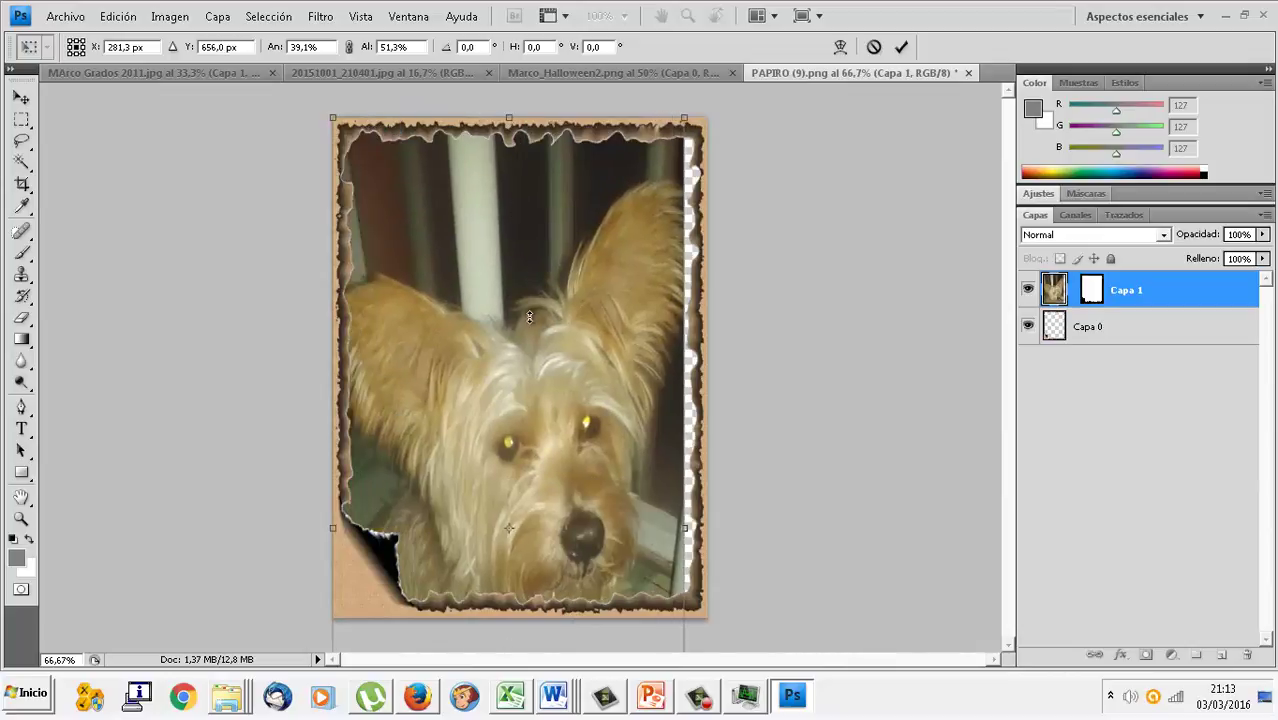
pyautogui.moveTo(529, 317); pyautogui.dragTo(557, 238)
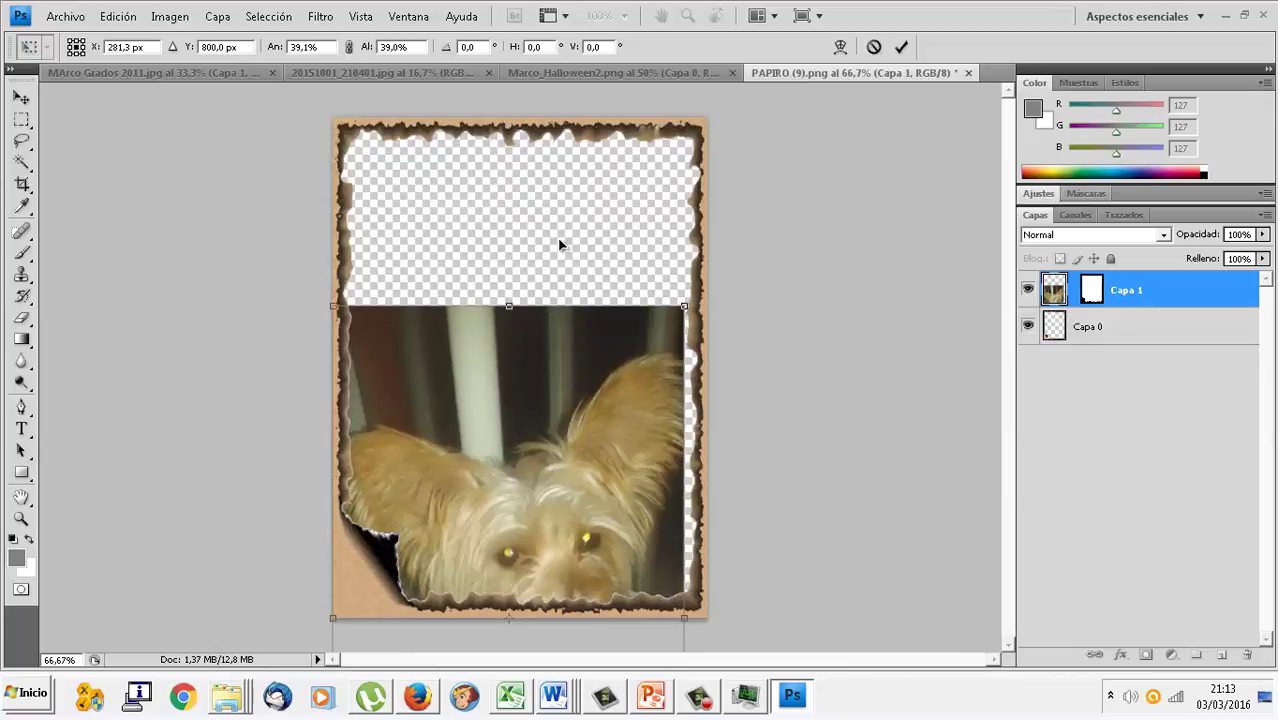
pyautogui.moveTo(537, 410); pyautogui.dragTo(560, 202)
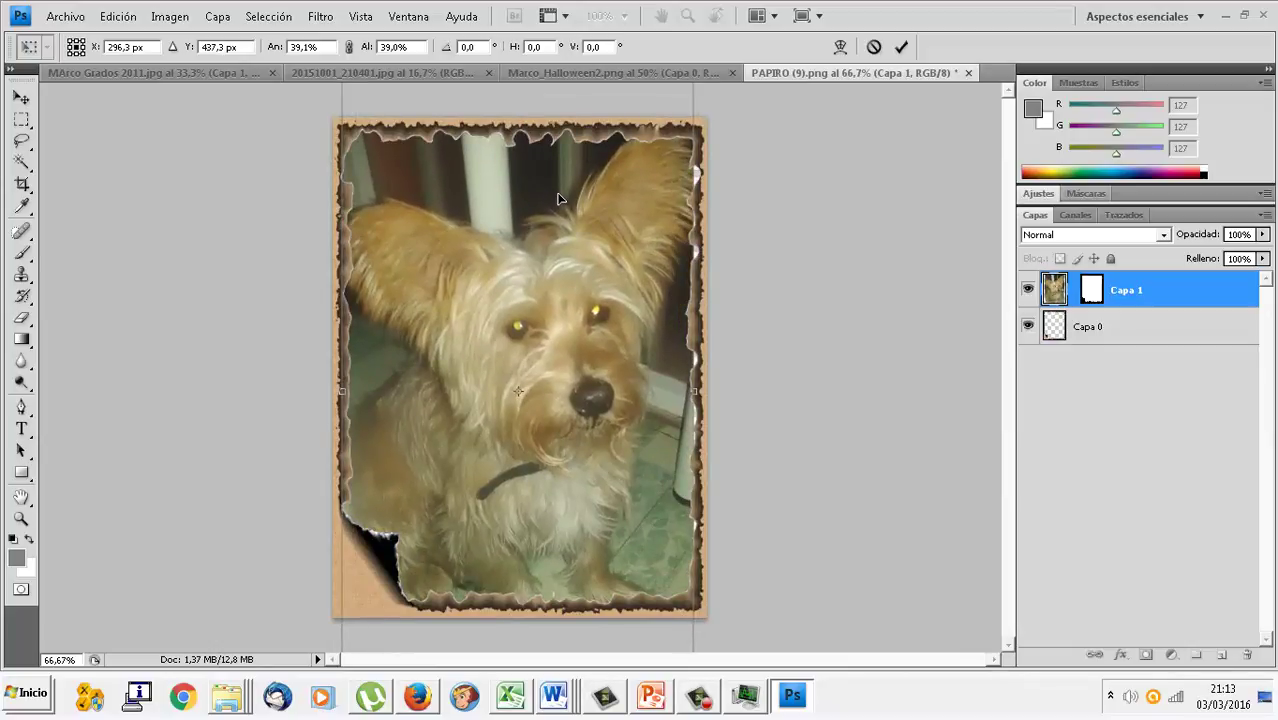
pyautogui.moveTo(558, 198); pyautogui.dragTo(558, 194)
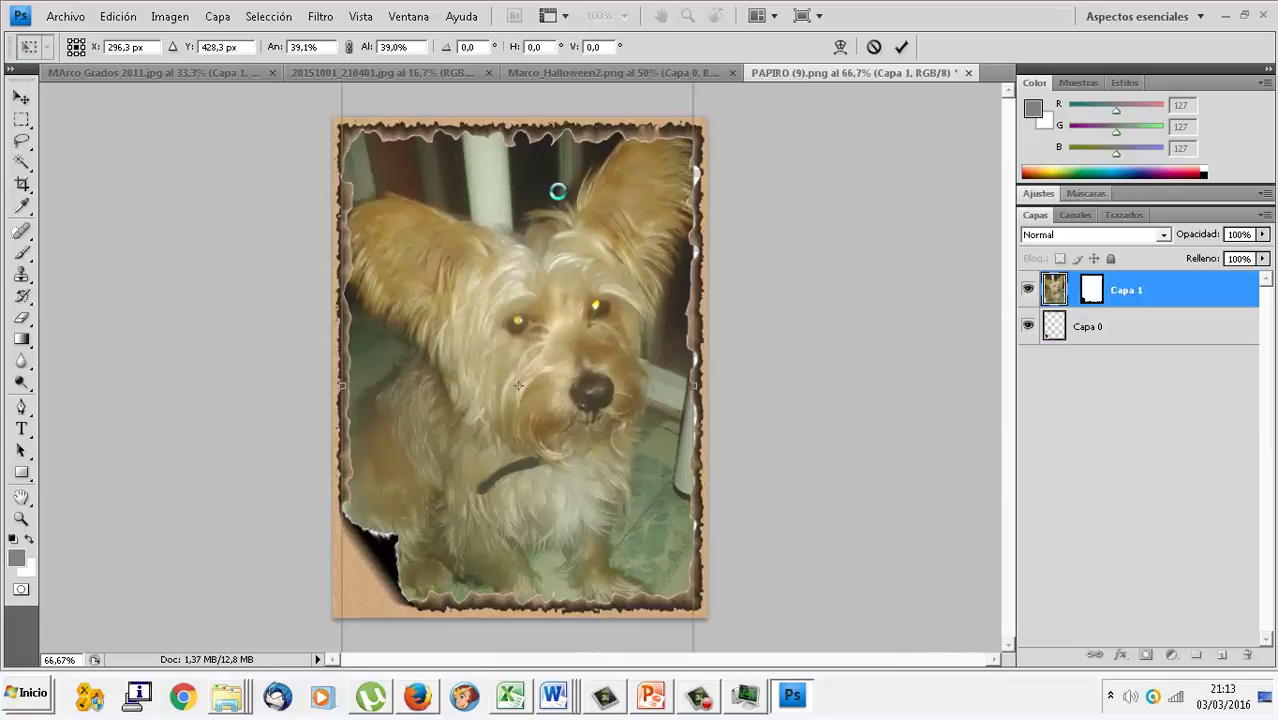
pyautogui.press('w')
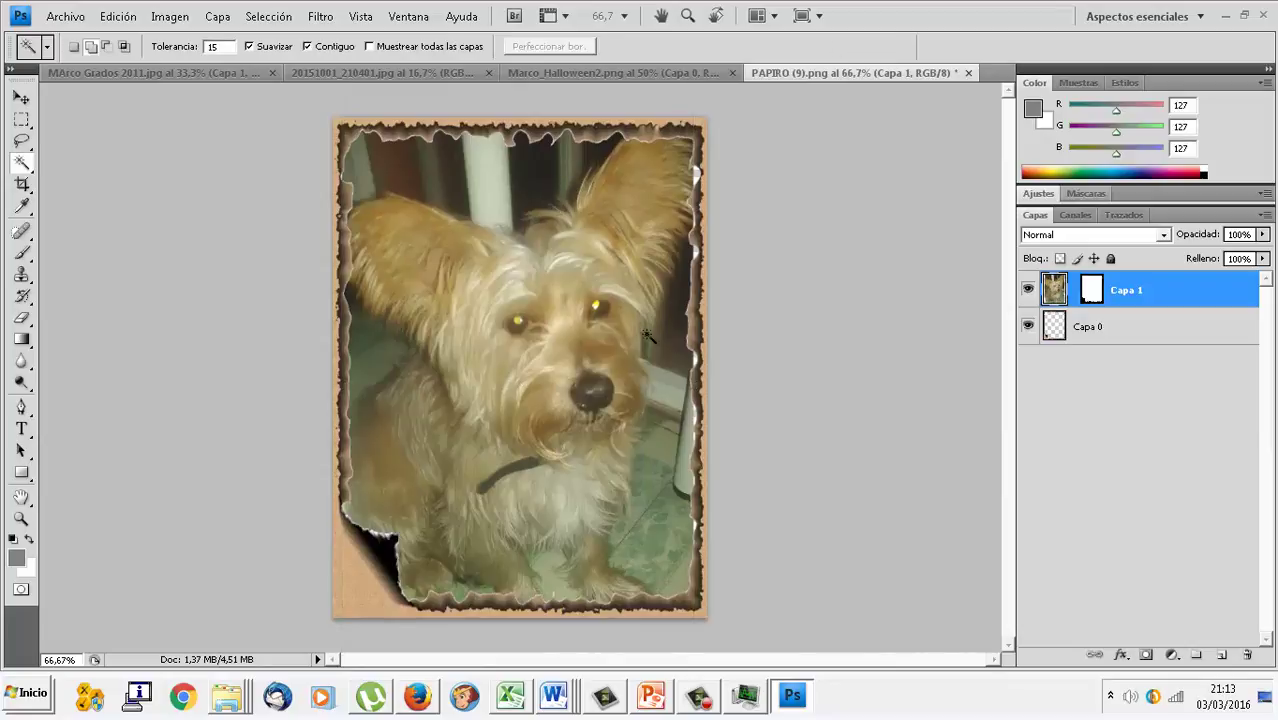
# - Shift the photo slightly left and widen it to reach both frame edges
pyautogui.click(21, 100)
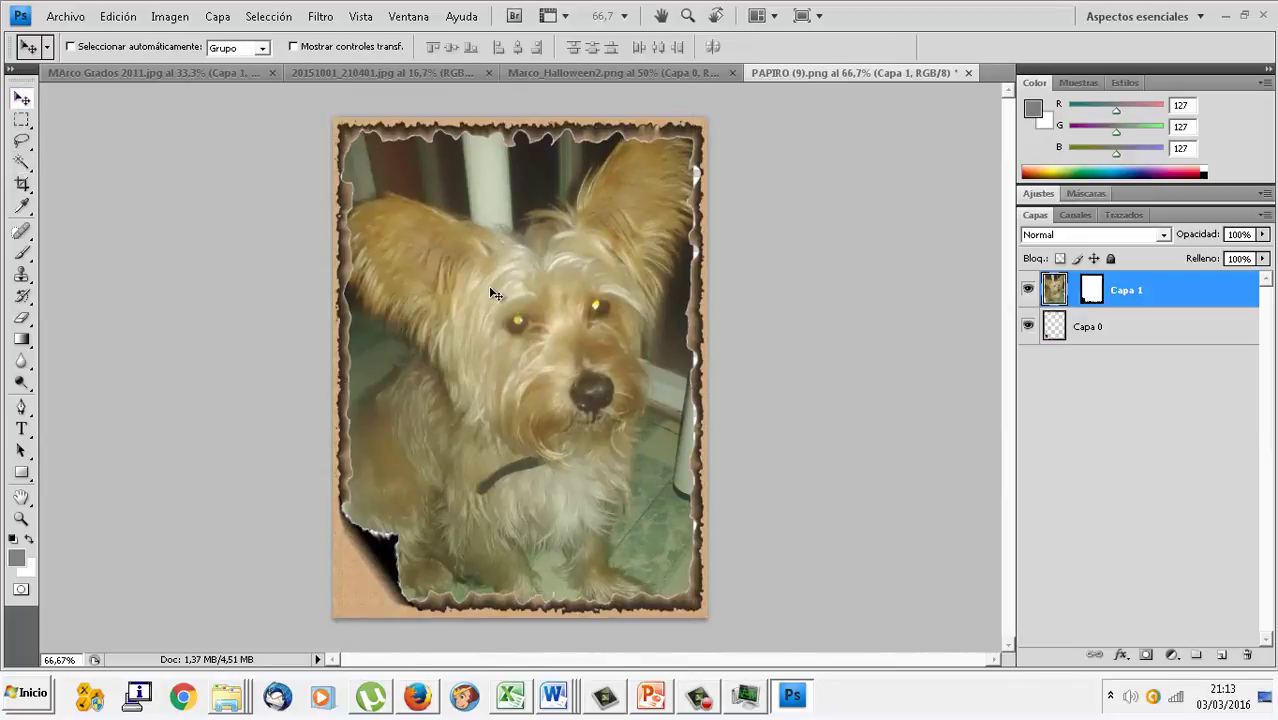
pyautogui.moveTo(505, 288); pyautogui.dragTo(491, 287)
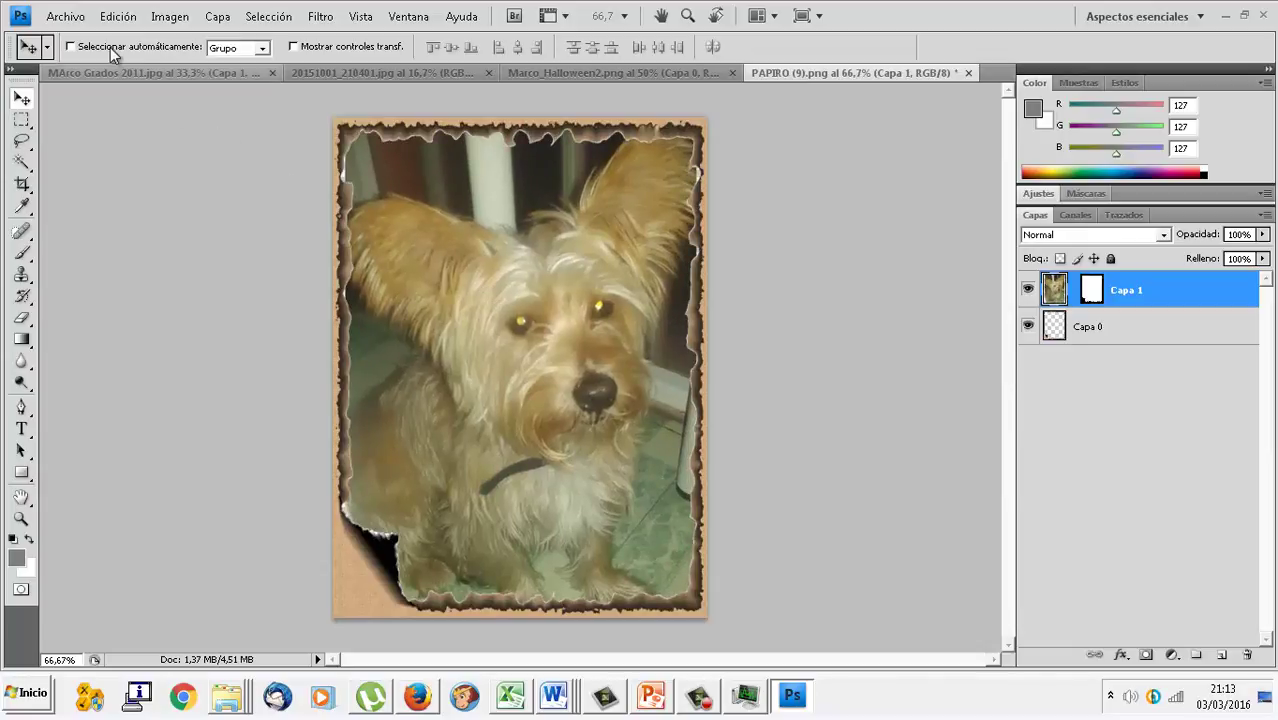
pyautogui.click(118, 16)
pyautogui.click(150, 347)
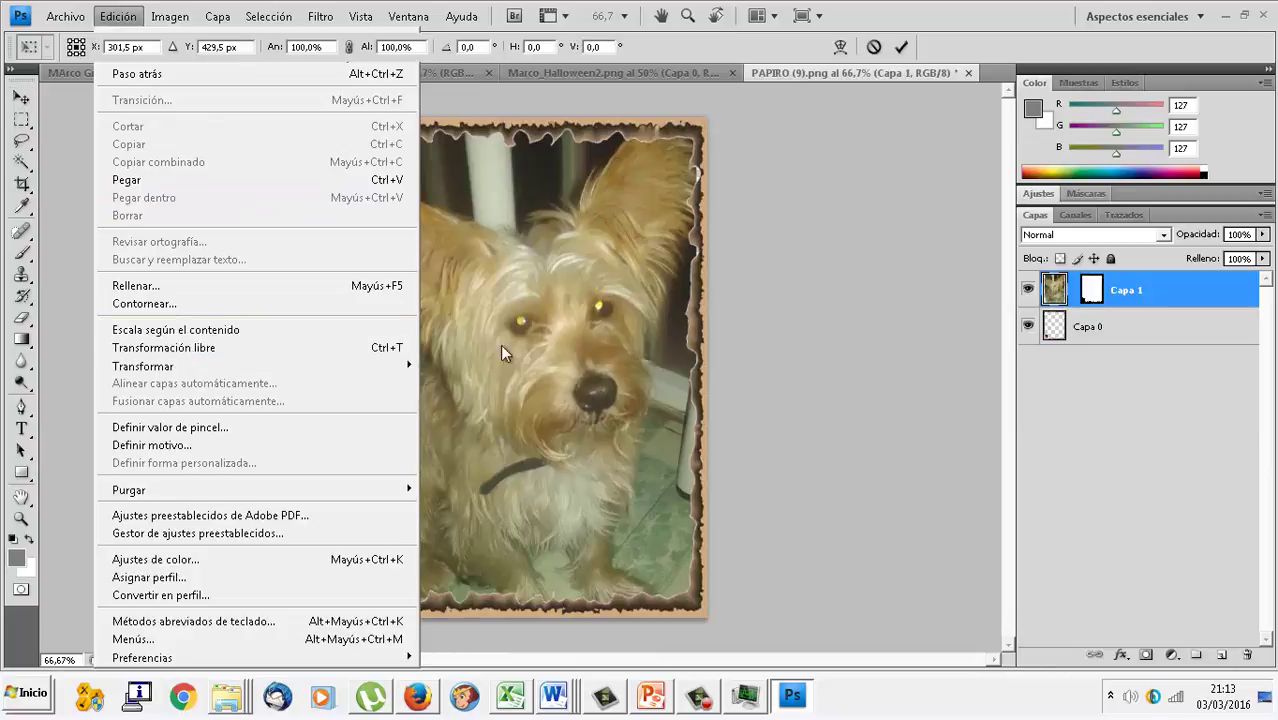
pyautogui.moveTo(695, 387); pyautogui.dragTo(707, 387)
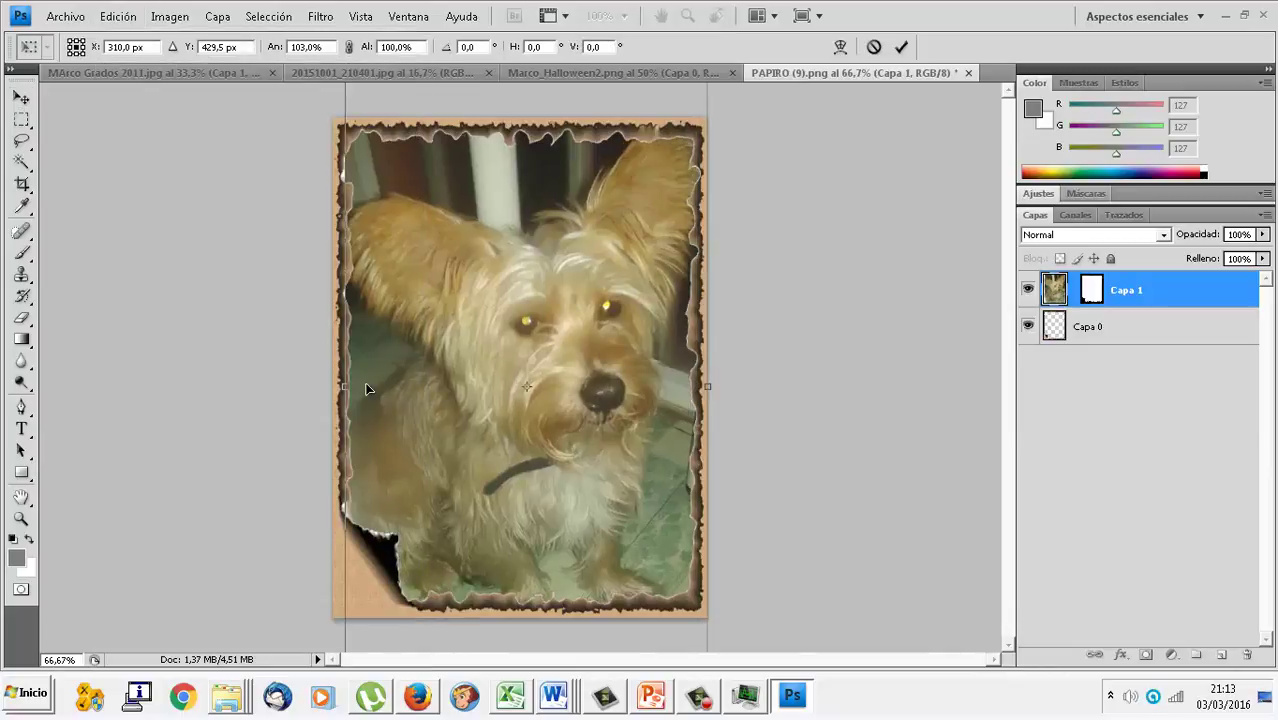
pyautogui.moveTo(345, 390); pyautogui.dragTo(334, 391)
pyautogui.press('Return')
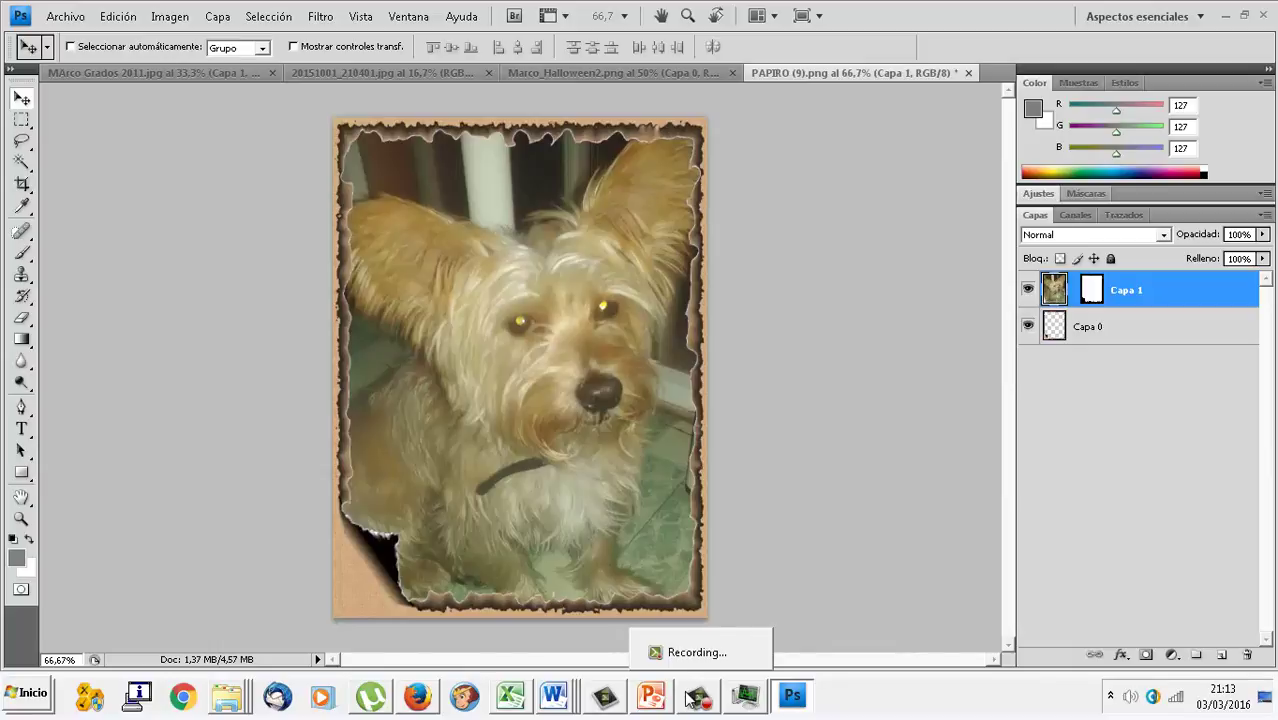
# - Append to the first Ejercicios bullet: upload them to the platform's shared folder so classmates can use them
pyautogui.click(650, 697)
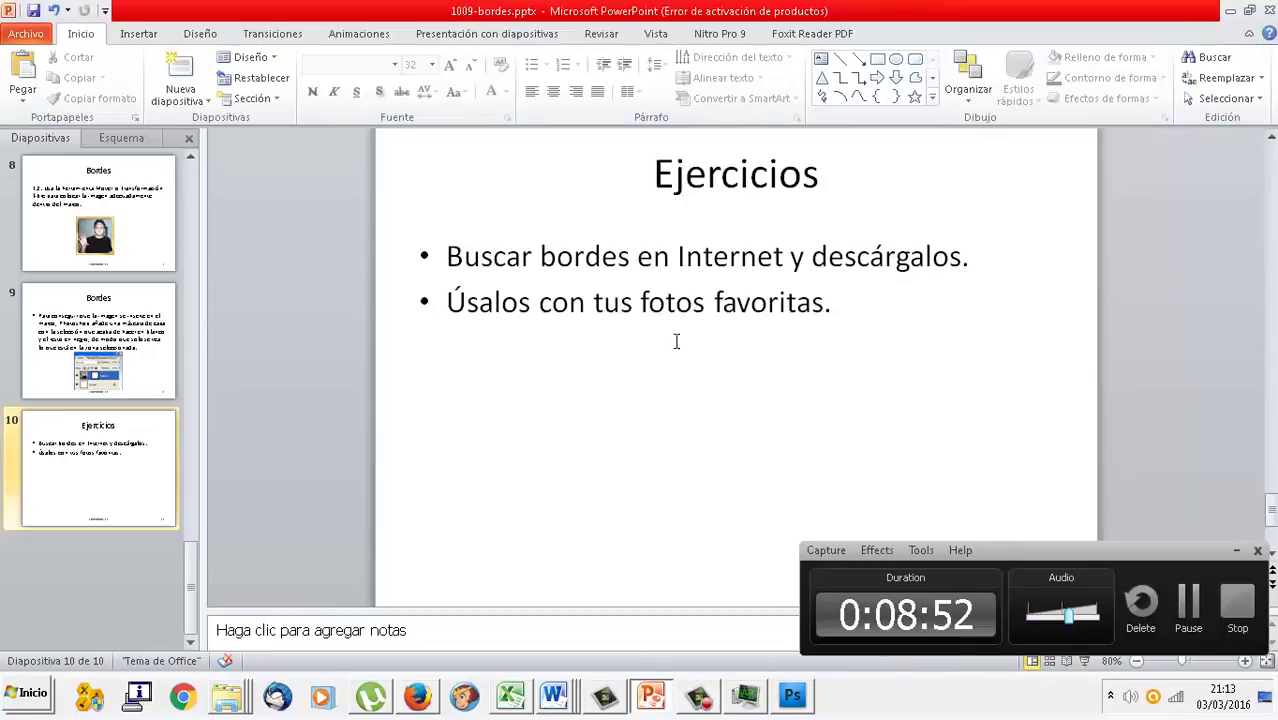
pyautogui.click(967, 262)
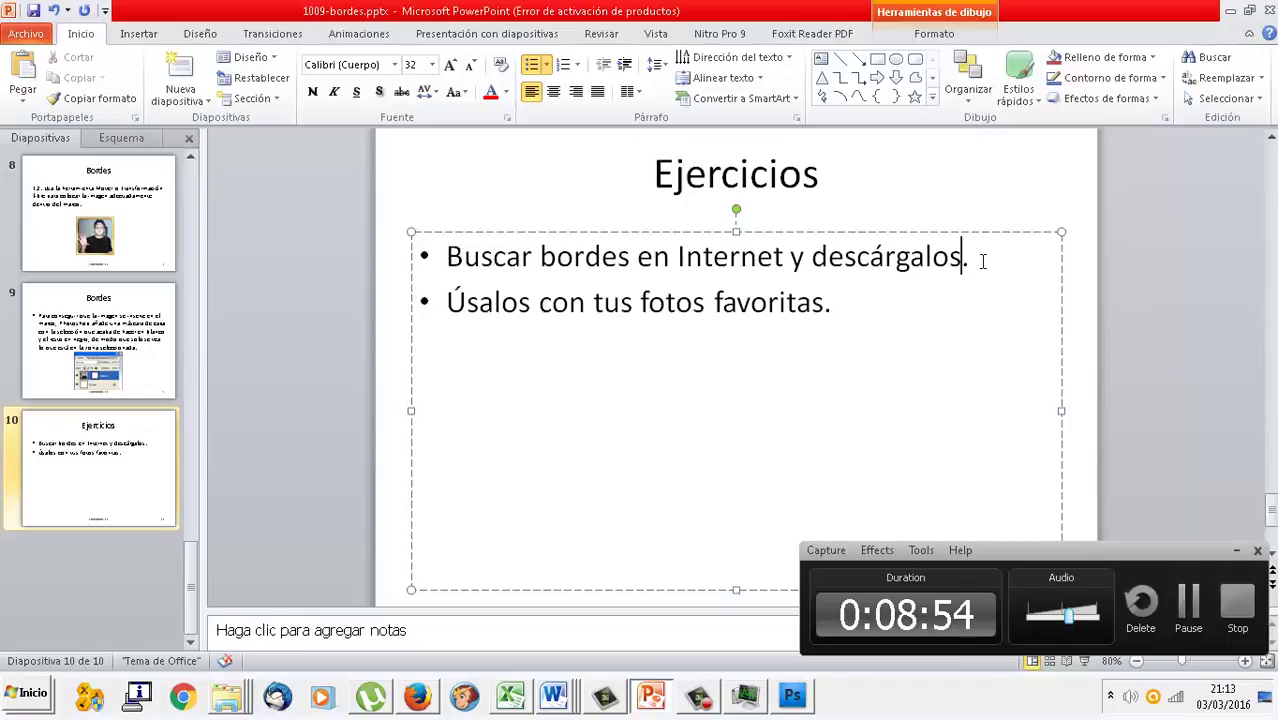
pyautogui.press('End')
pyautogui.write('belos a la p')
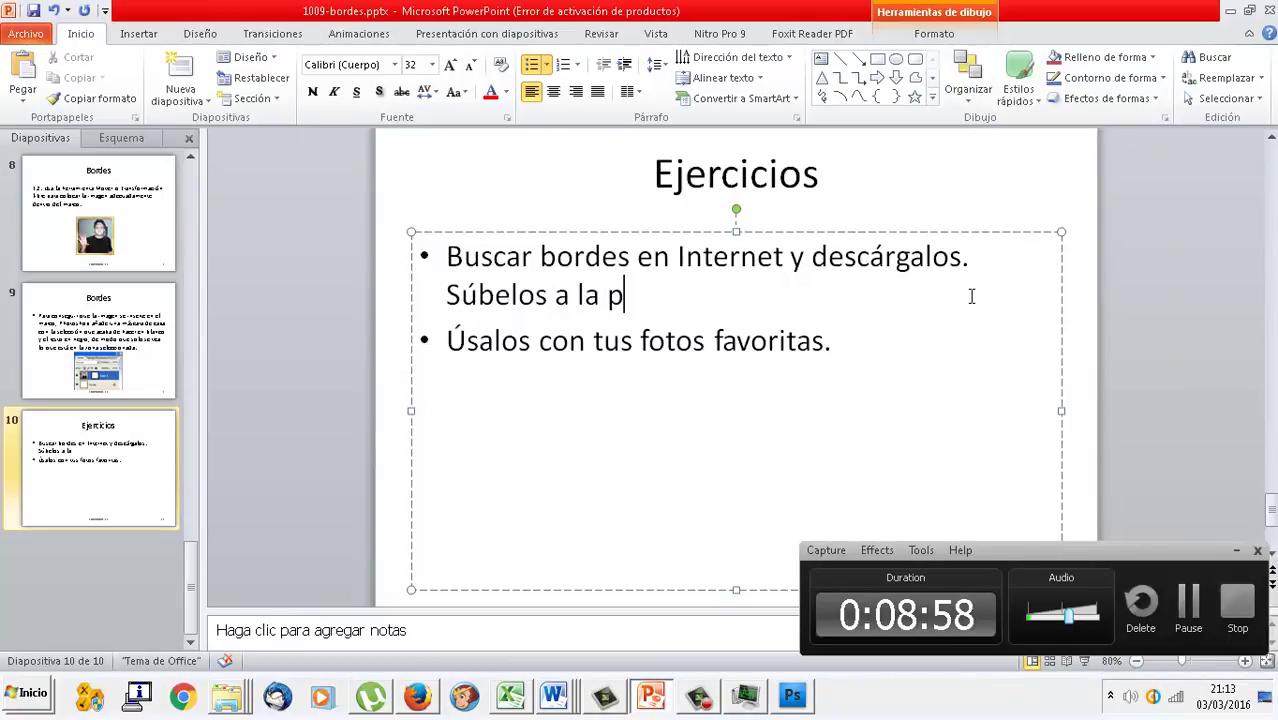
pyautogui.write('forma para')
pyautogui.press('BackSpace')
pyautogui.press('BackSpace')
pyautogui.press('BackSpace')
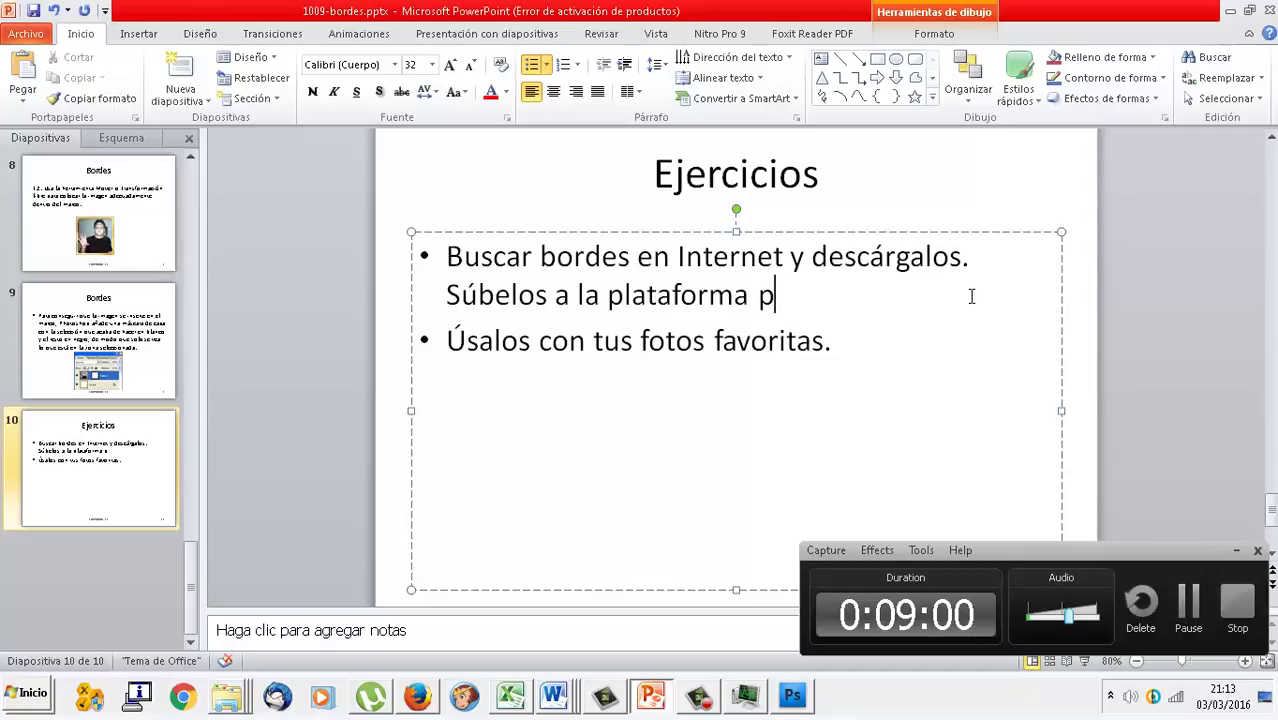
pyautogui.write('a la carpeta compartida')
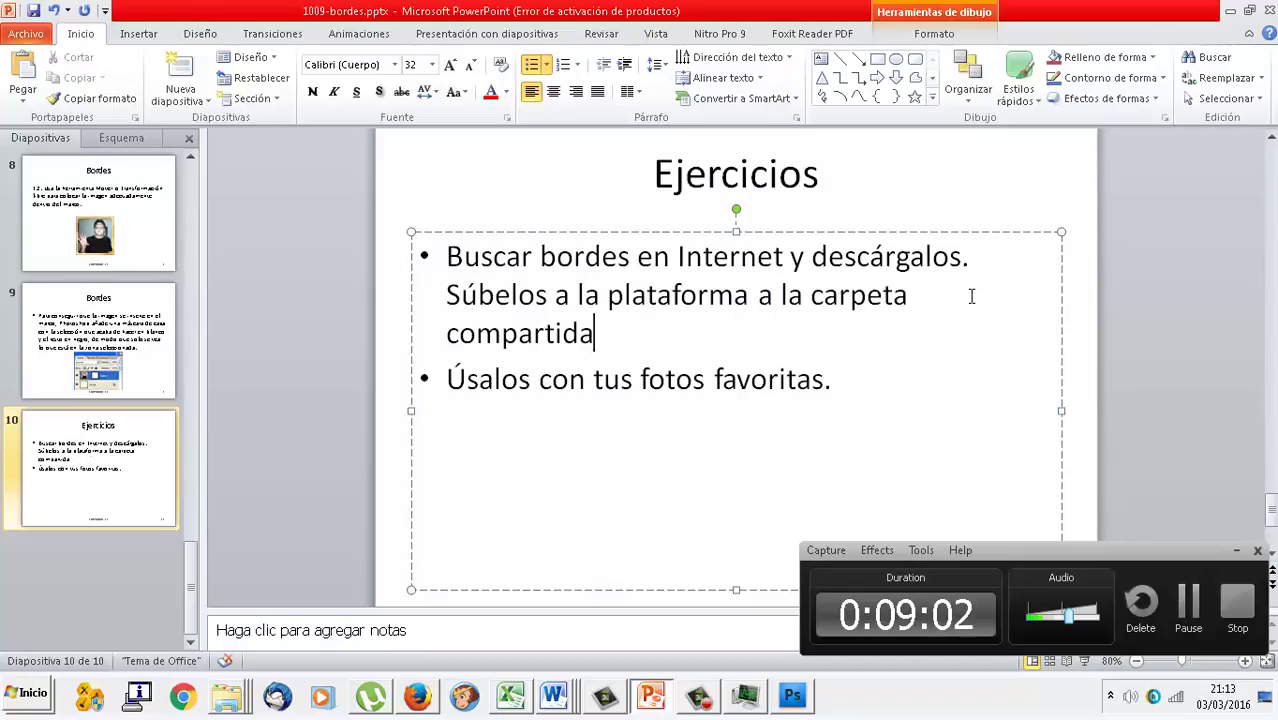
pyautogui.write(' para que tus com')
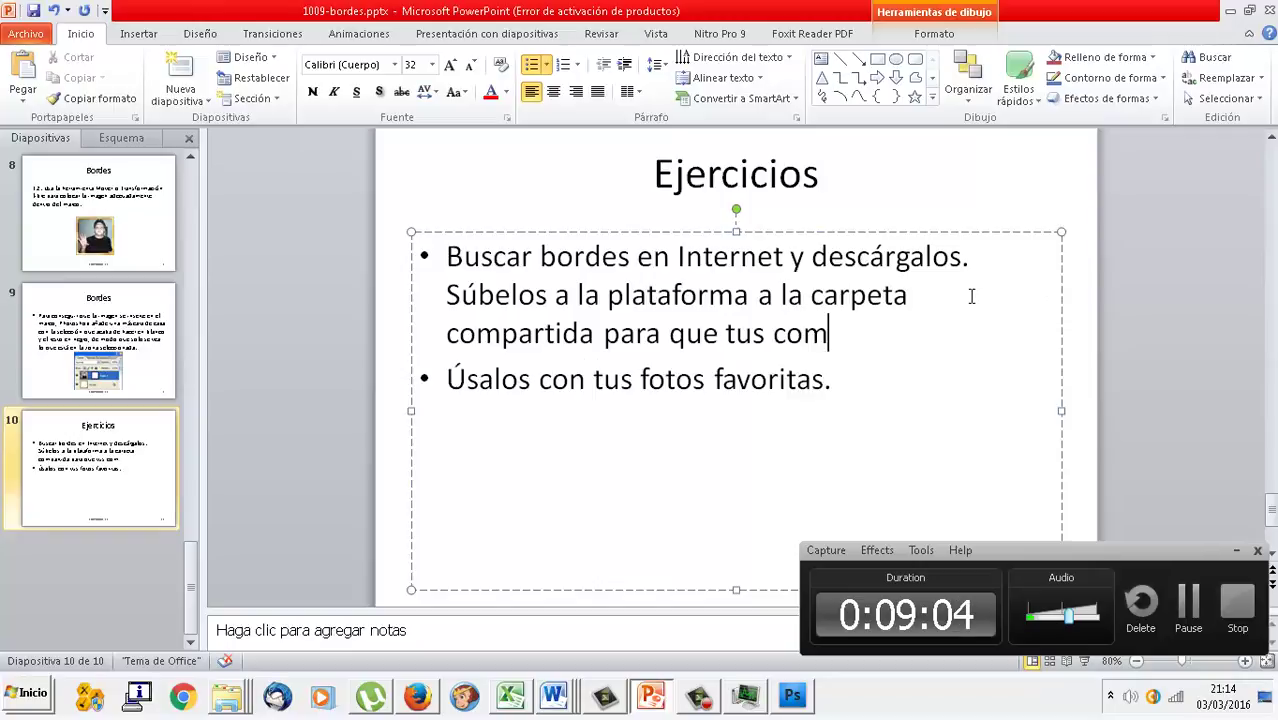
pyautogui.write('pañeros puedan u')
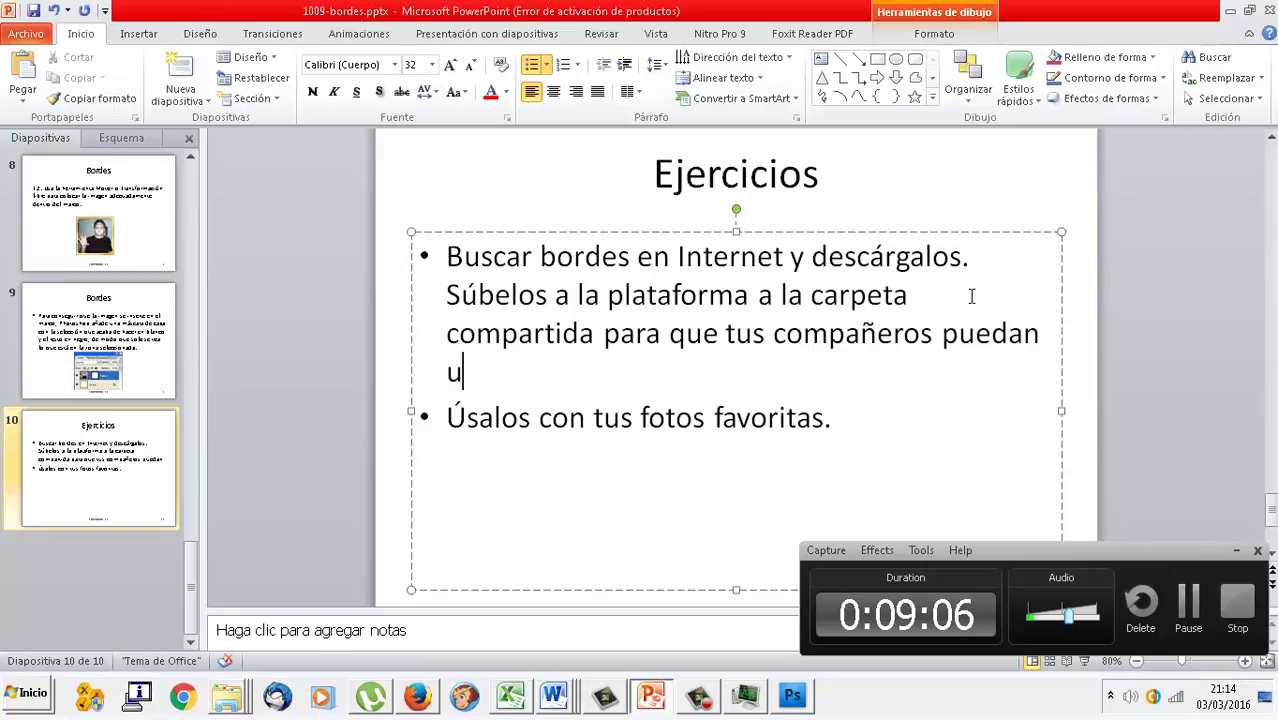
pyautogui.write('sarl os.')
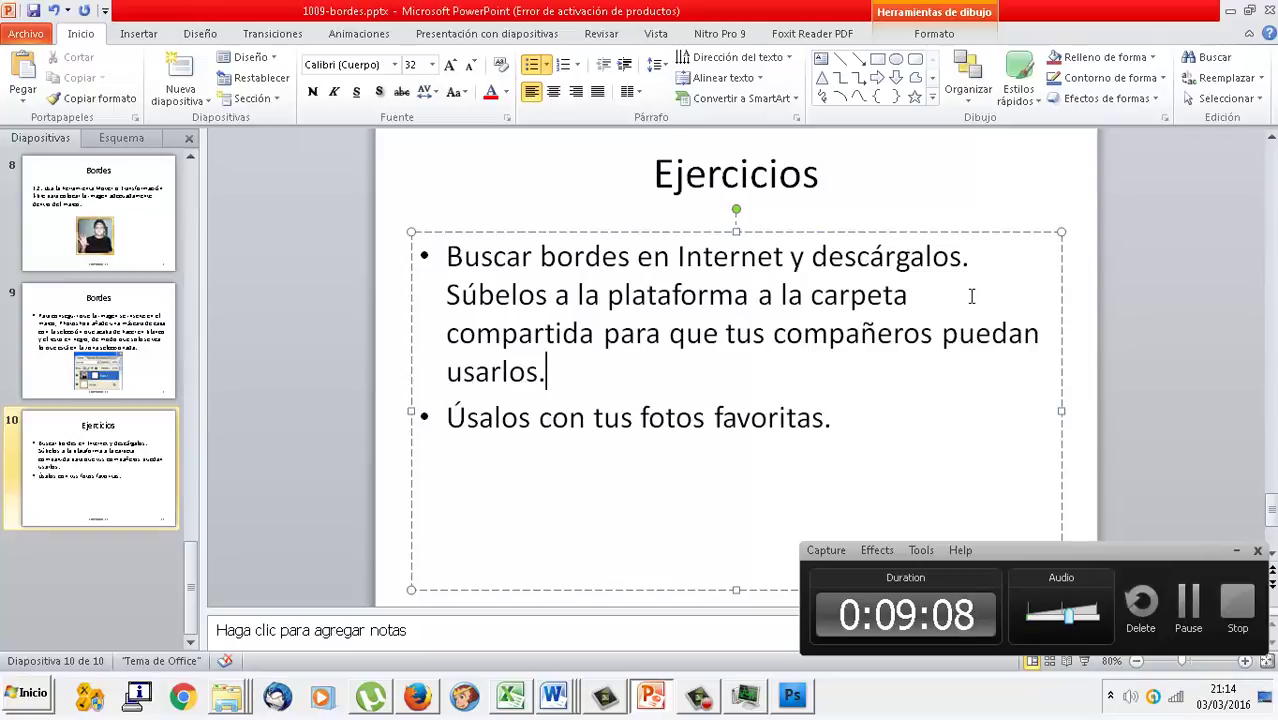
pyautogui.moveTo(1000, 552); pyautogui.dragTo(871, 547)
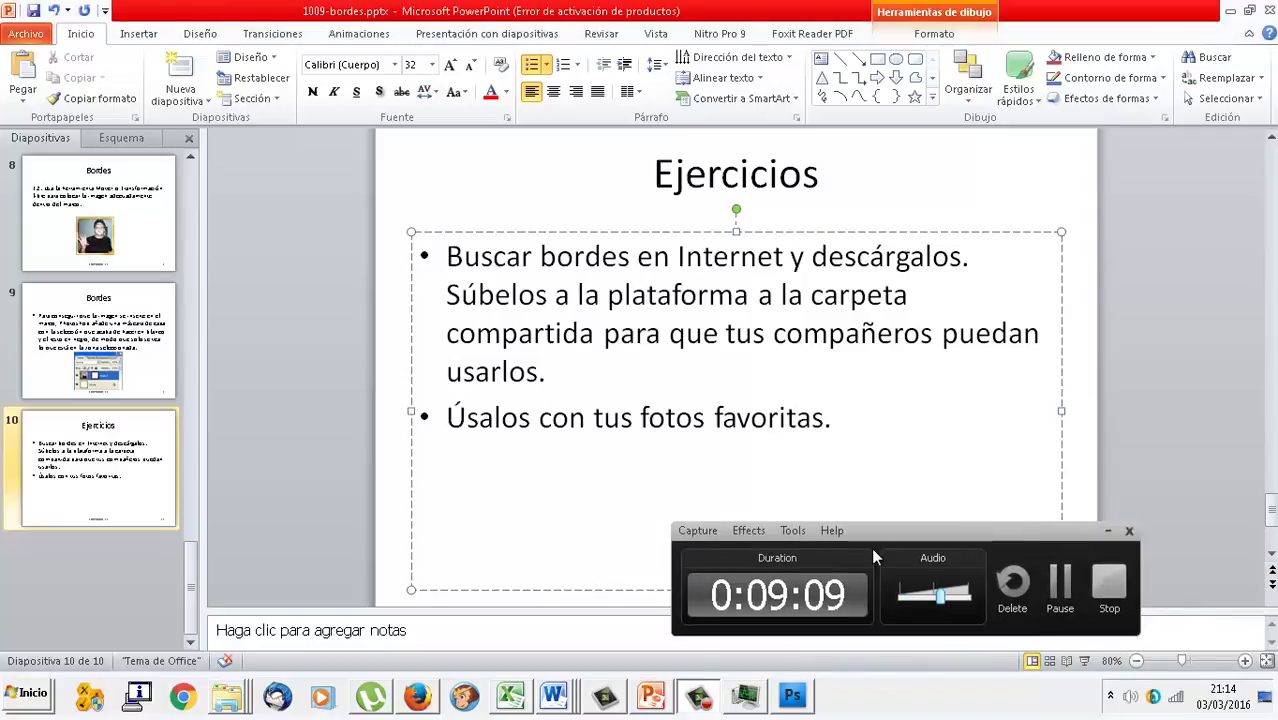